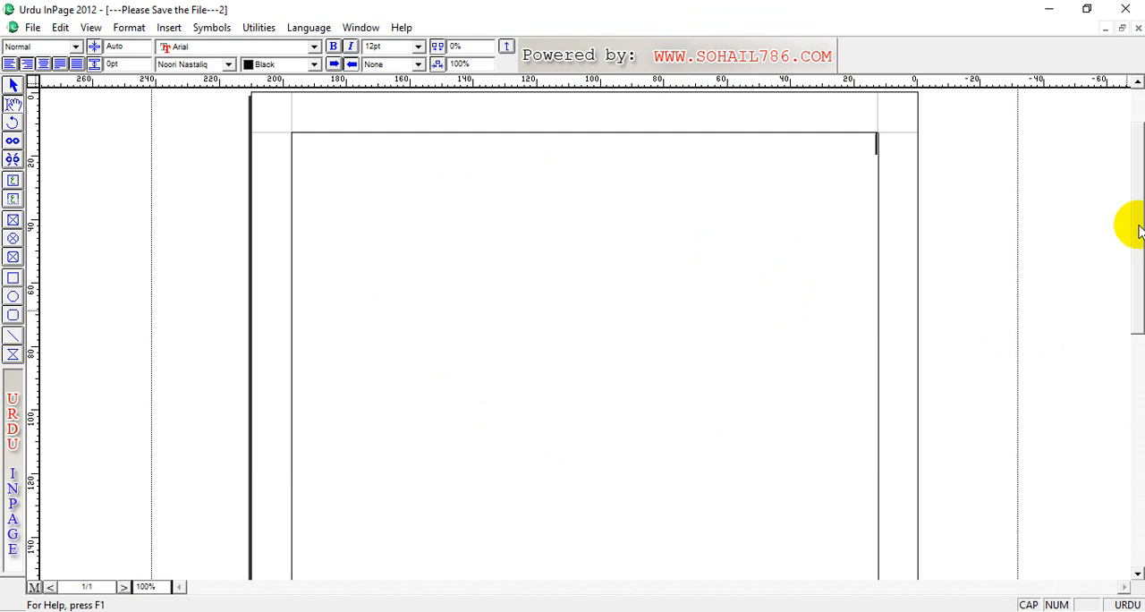
Step: Draw a rectangle about 112 mm wide and 65 mm high in the upper part of the page
left_click_drag(1139, 230, 1142, 204)
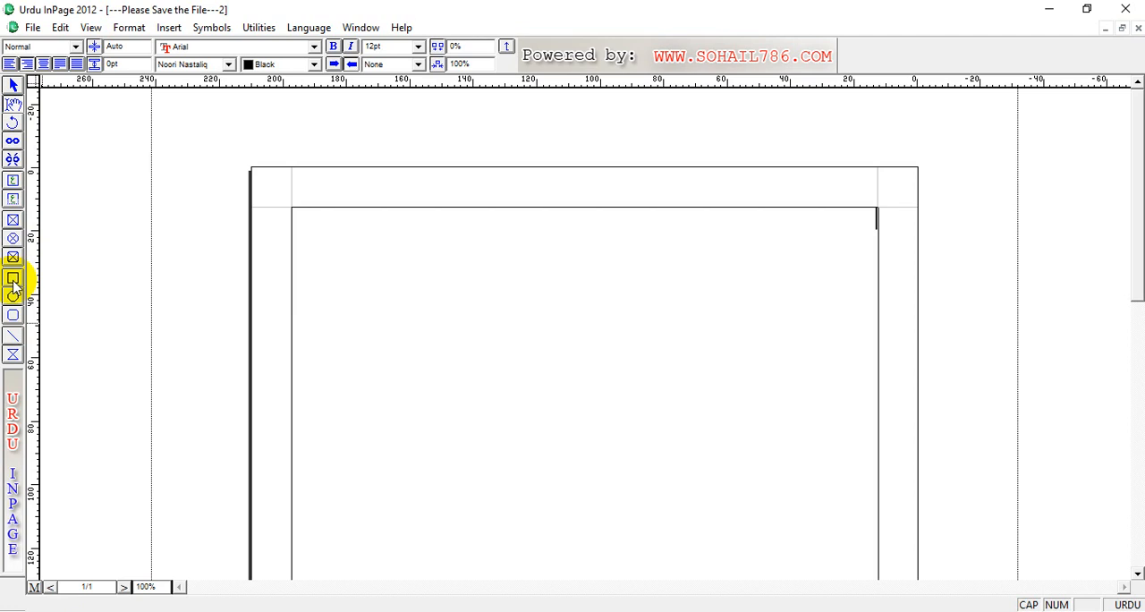
left_click(14, 279)
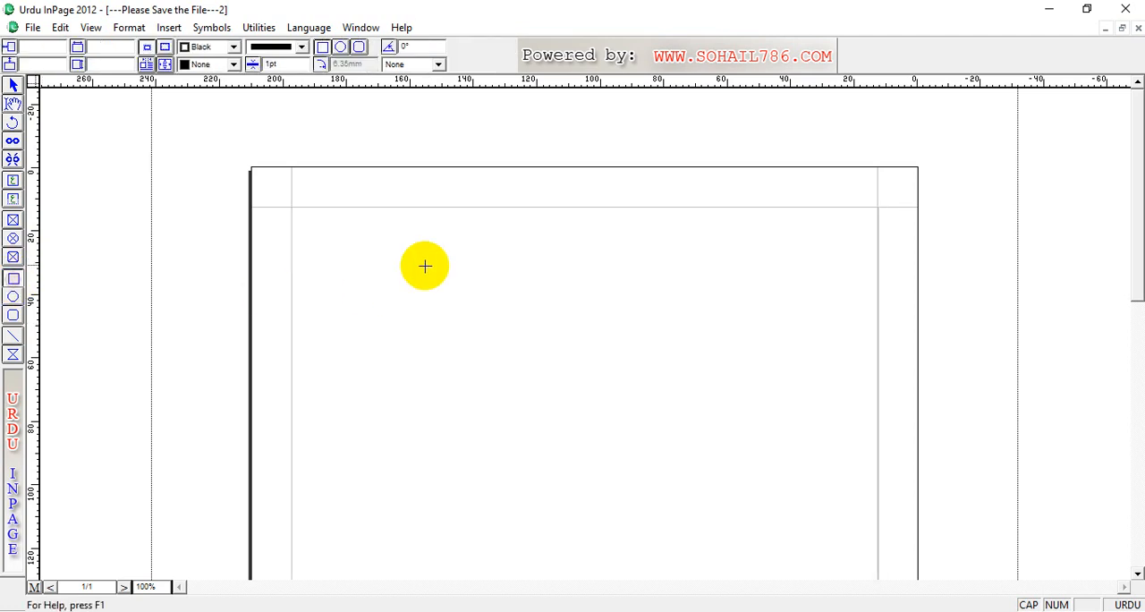
left_click_drag(390, 239, 747, 448)
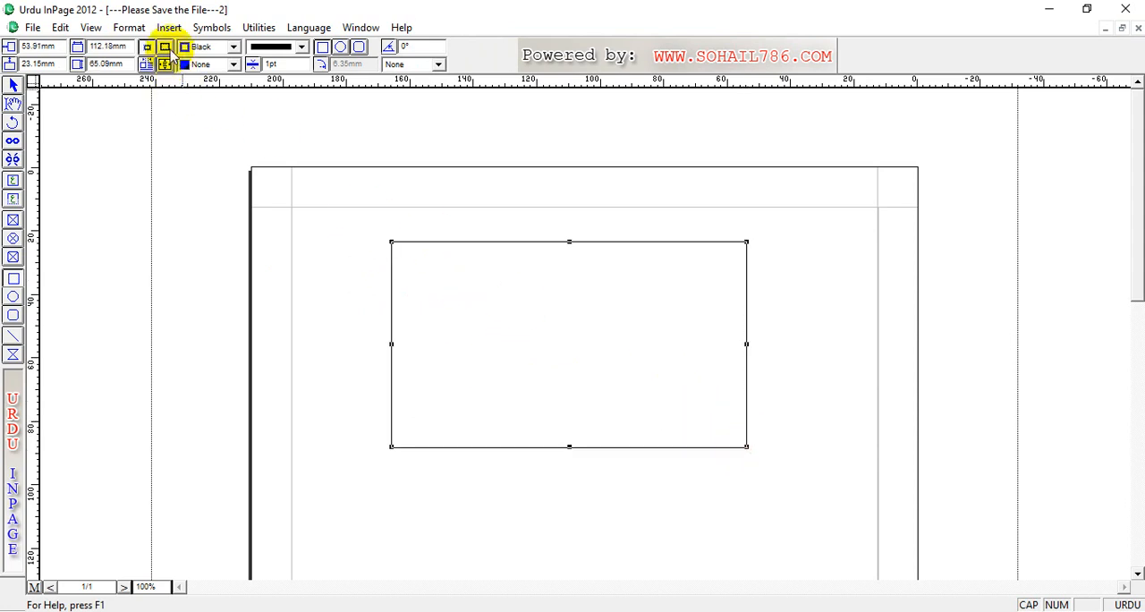
Step: Fill the rectangle with Gray, and change the fill to Cyan
left_click(234, 65)
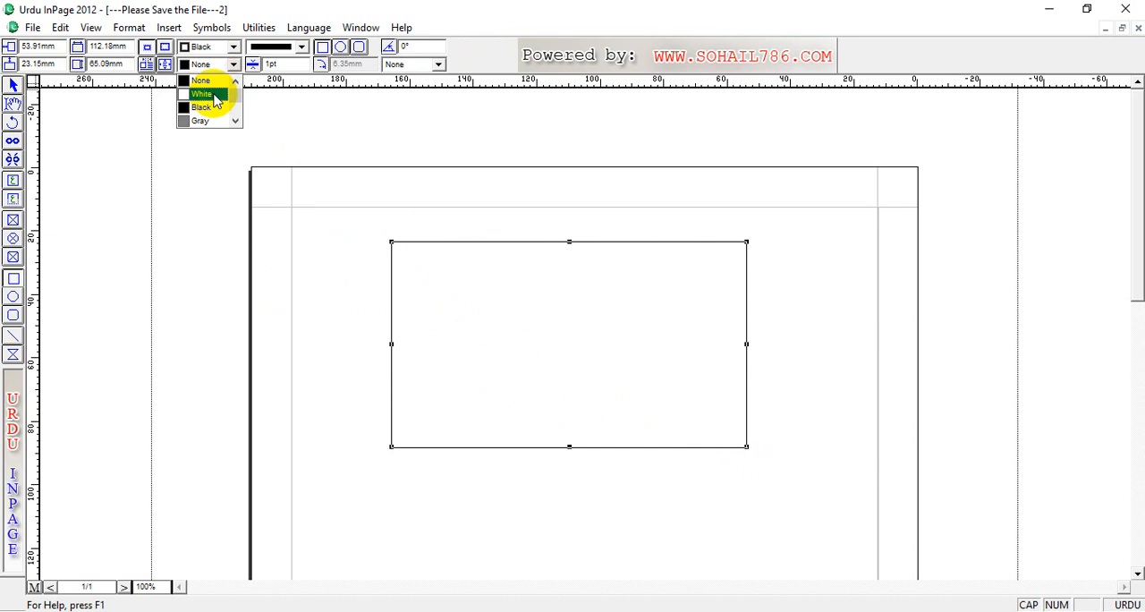
left_click(200, 118)
left_click(234, 65)
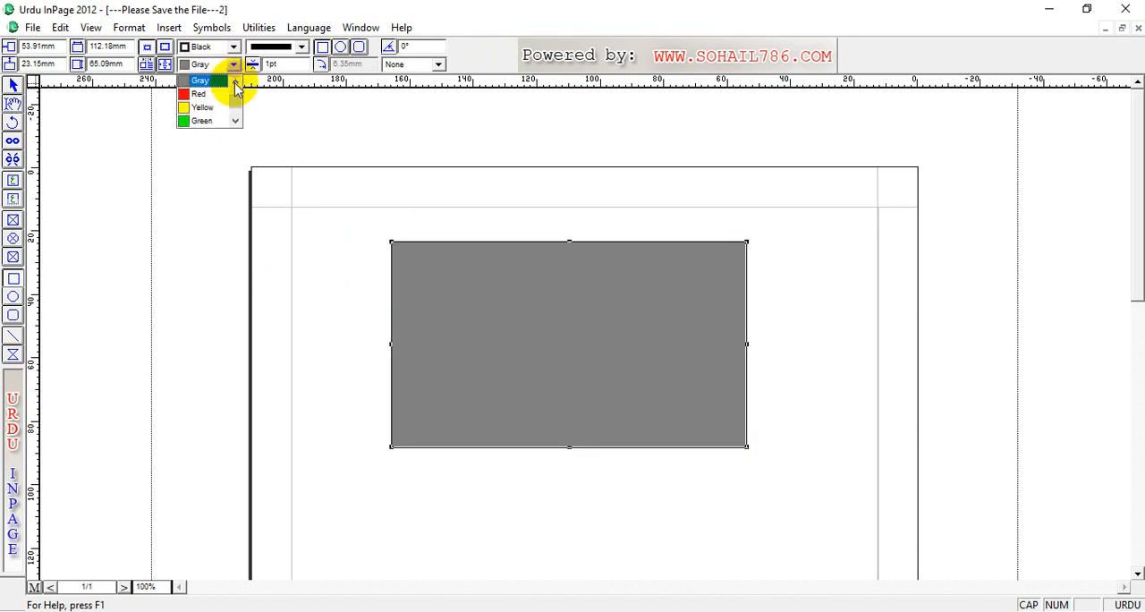
left_click(235, 122)
left_click(236, 121)
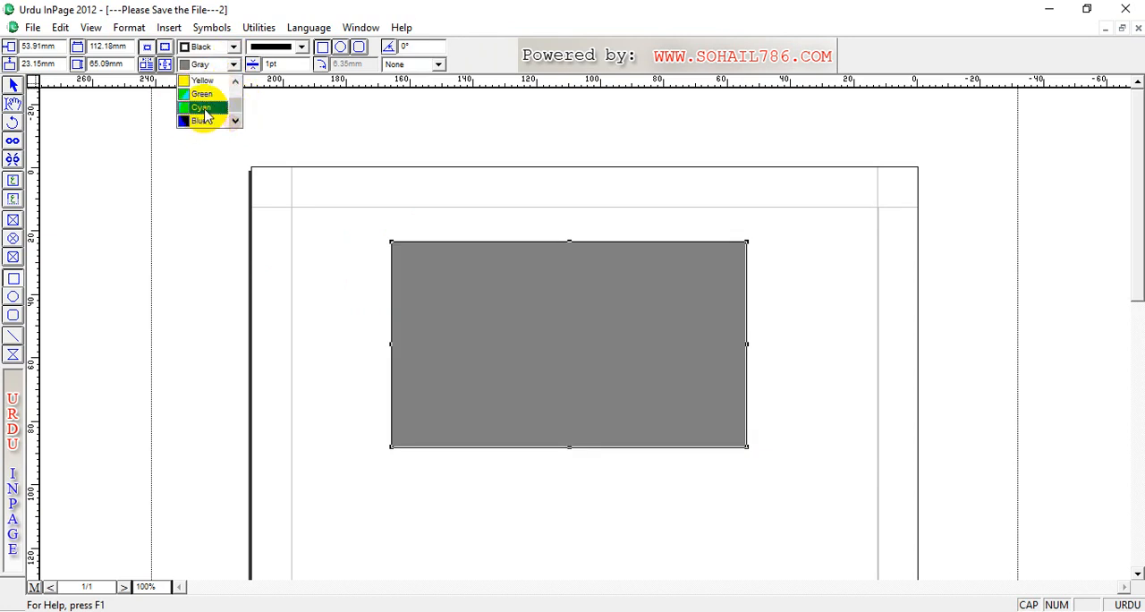
left_click(200, 113)
left_click(235, 67)
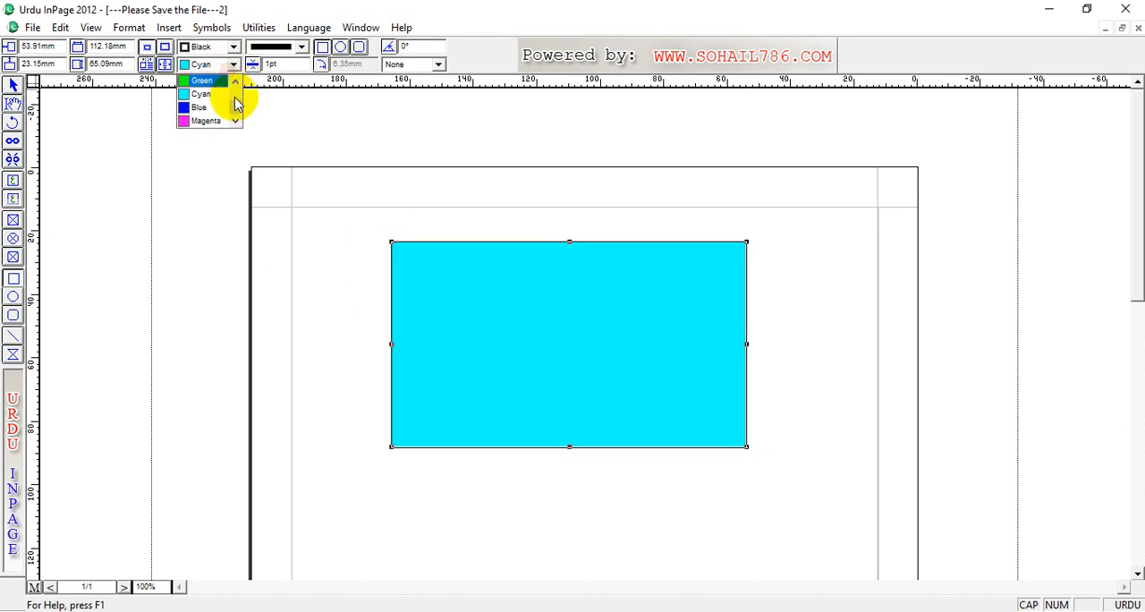
left_click(237, 133)
left_click(235, 123)
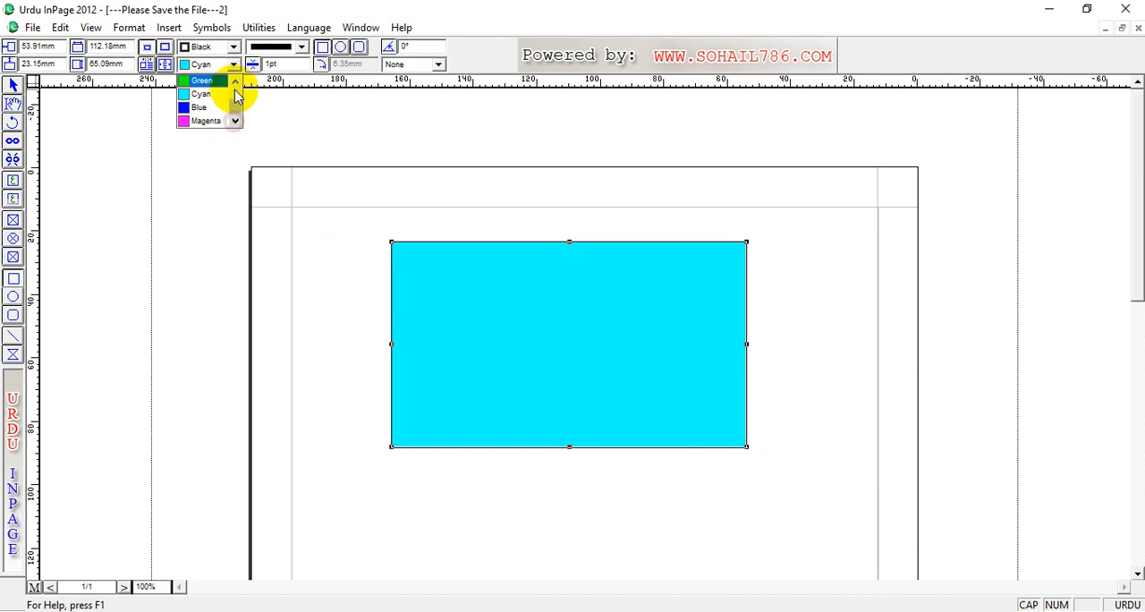
left_click(196, 95)
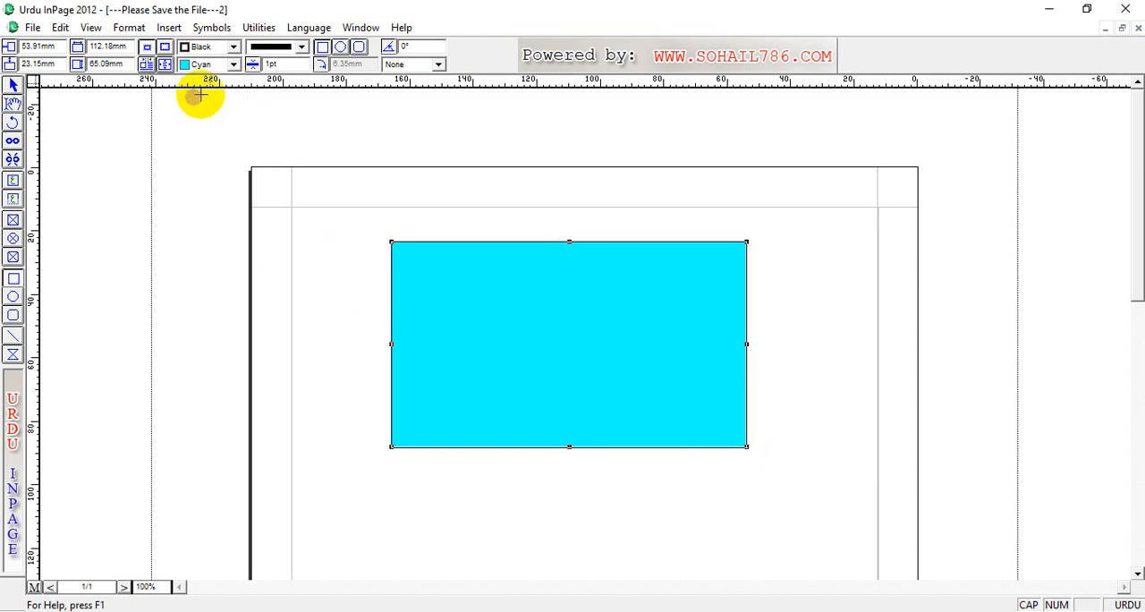
left_click(234, 66)
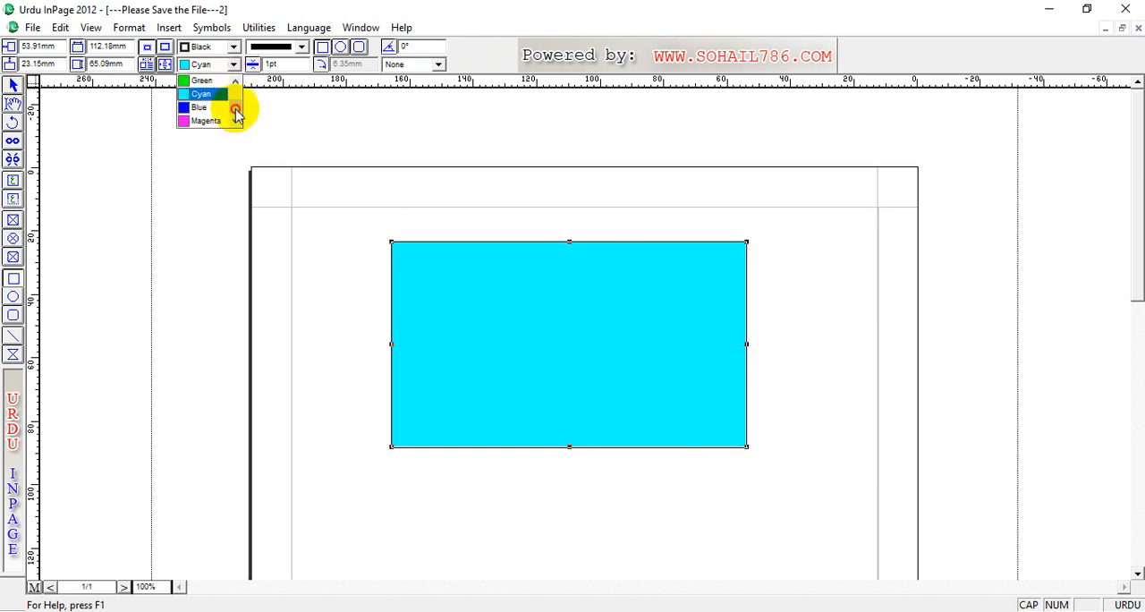
left_click(237, 89)
left_click(237, 123)
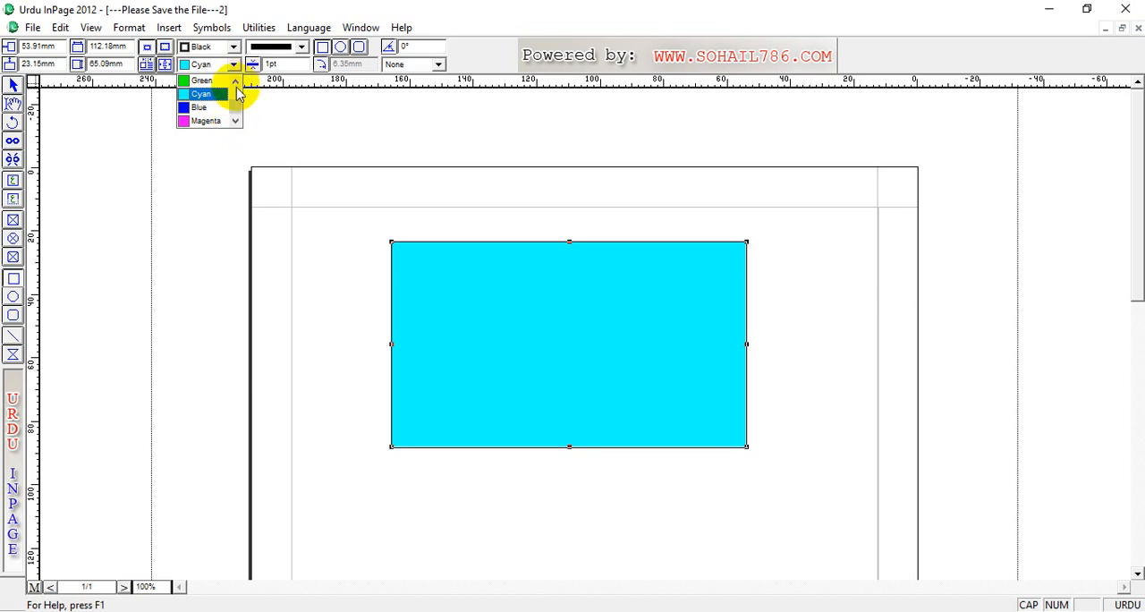
Step: Create a new colour definition named DARK GREEN
left_click(130, 28)
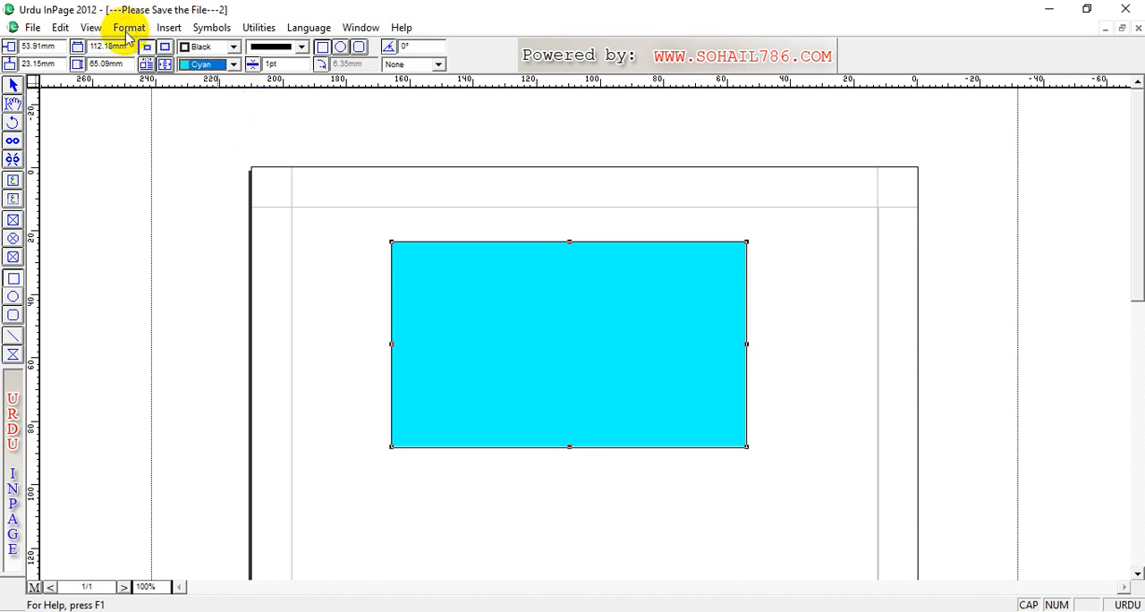
left_click(128, 31)
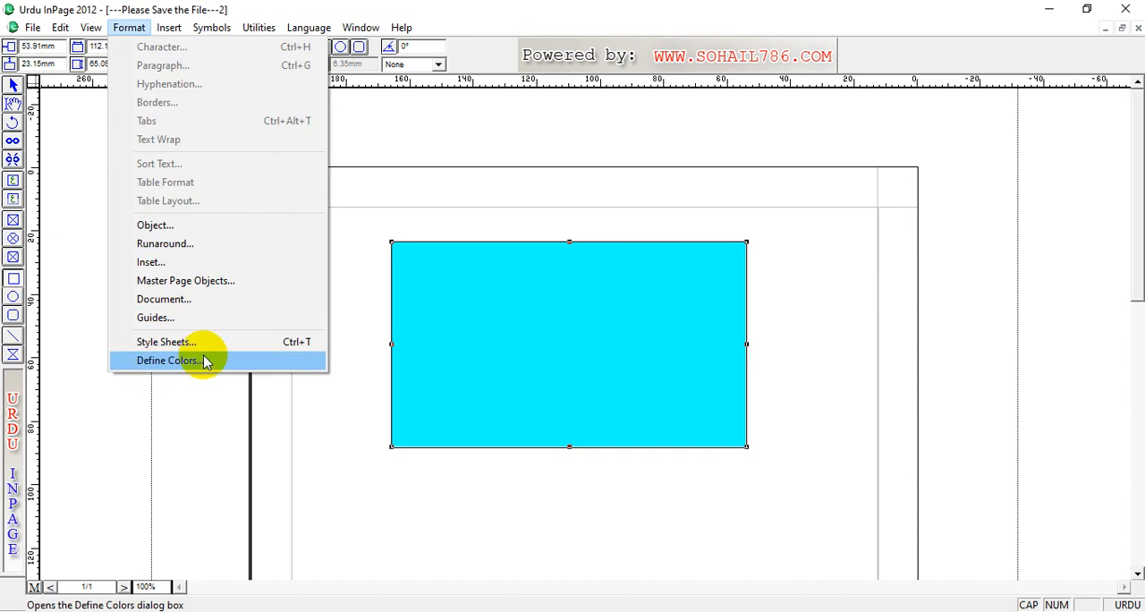
left_click(174, 361)
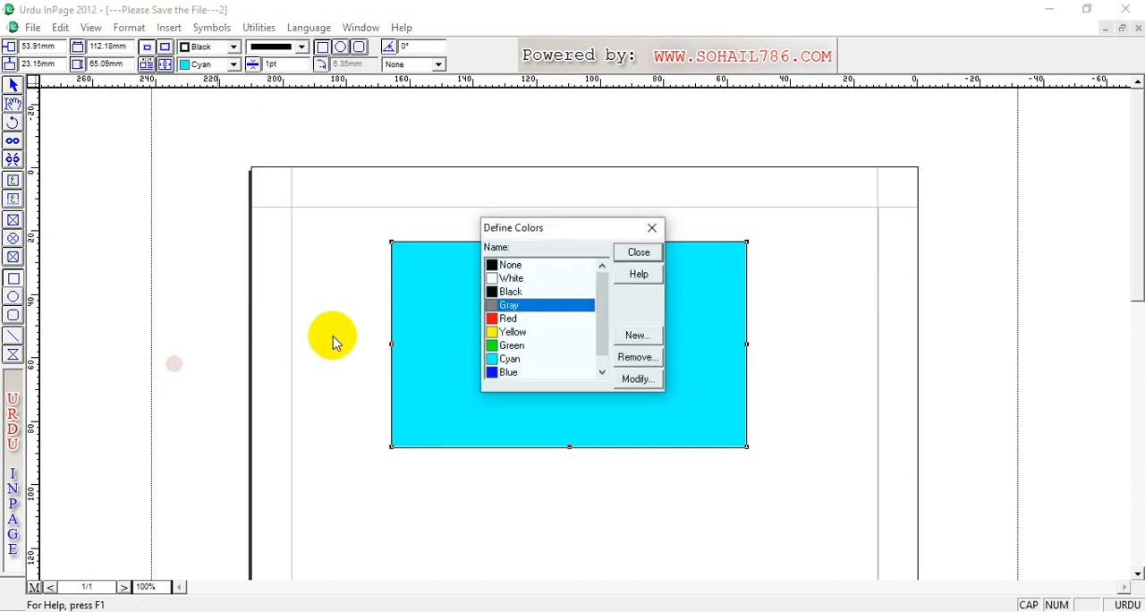
left_click(636, 336)
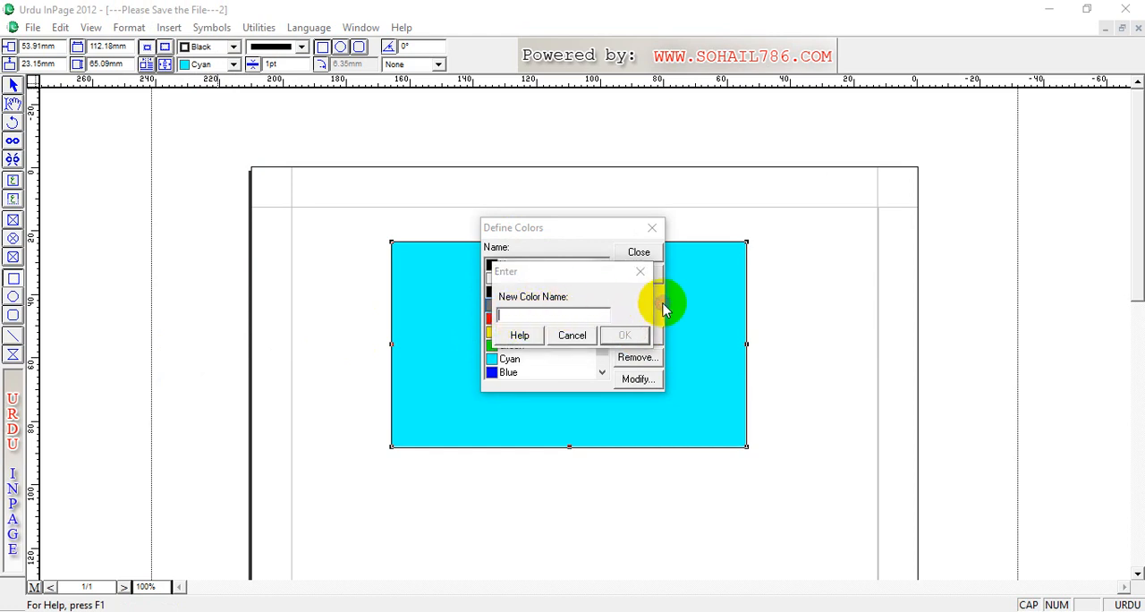
type("D")
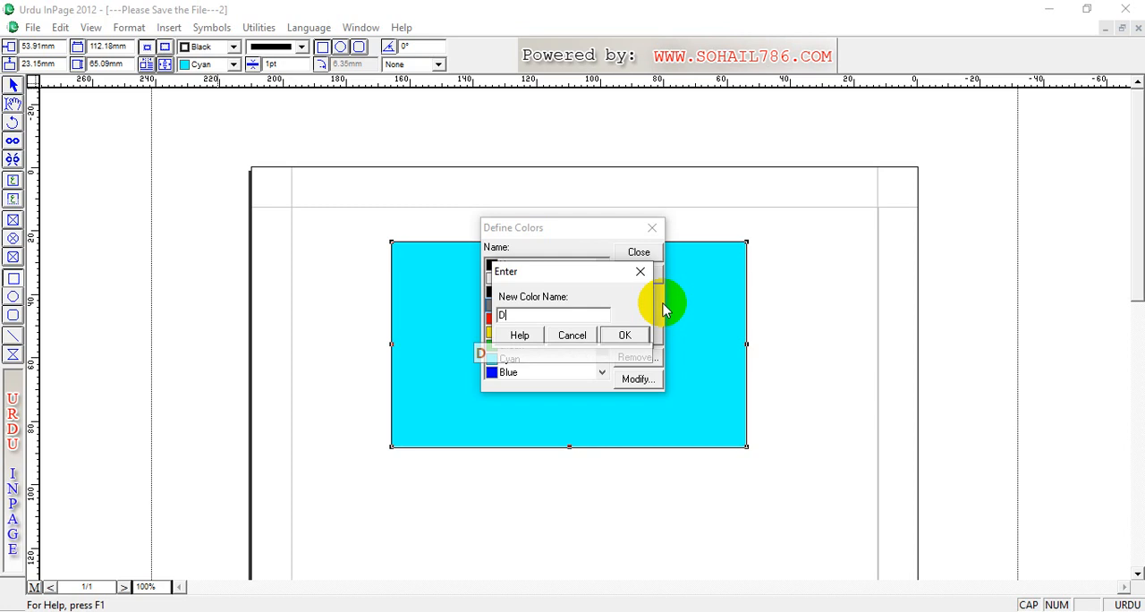
type("ARK ")
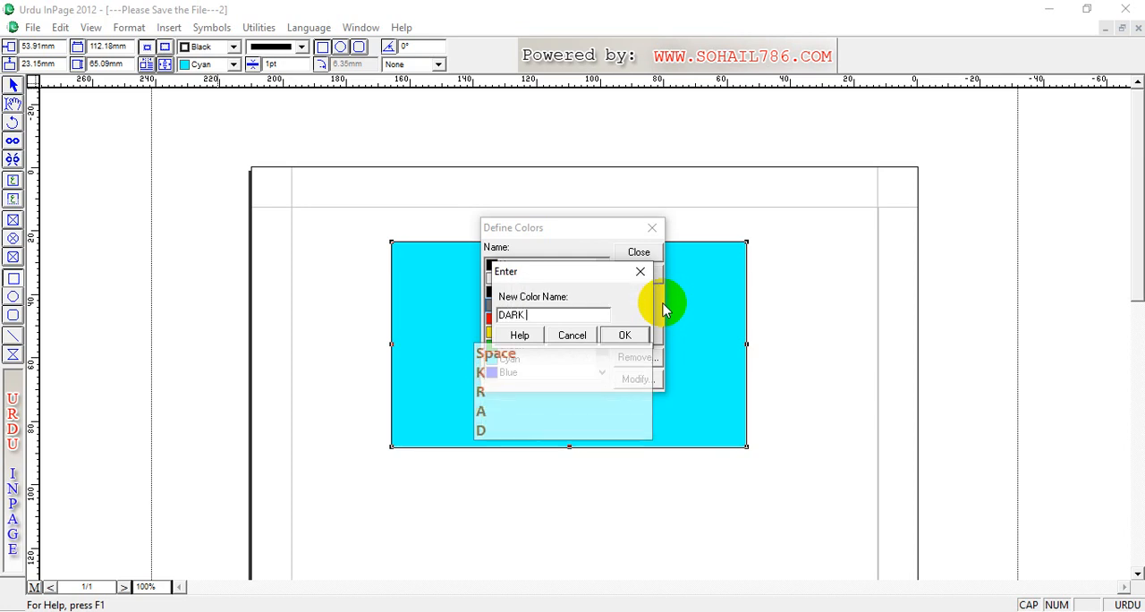
type("GREEN")
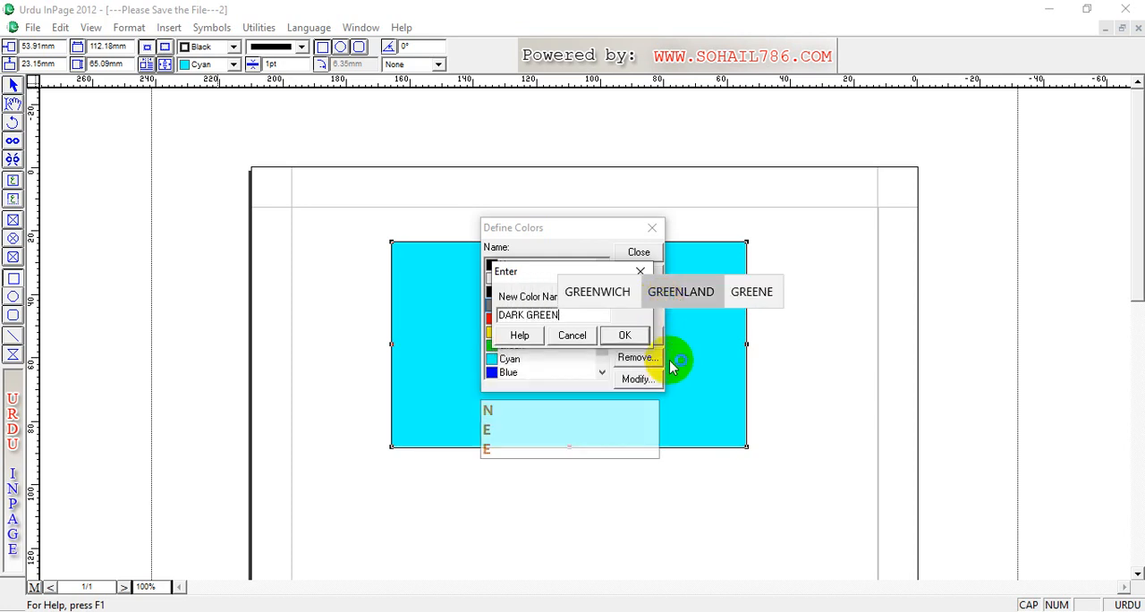
left_click(624, 336)
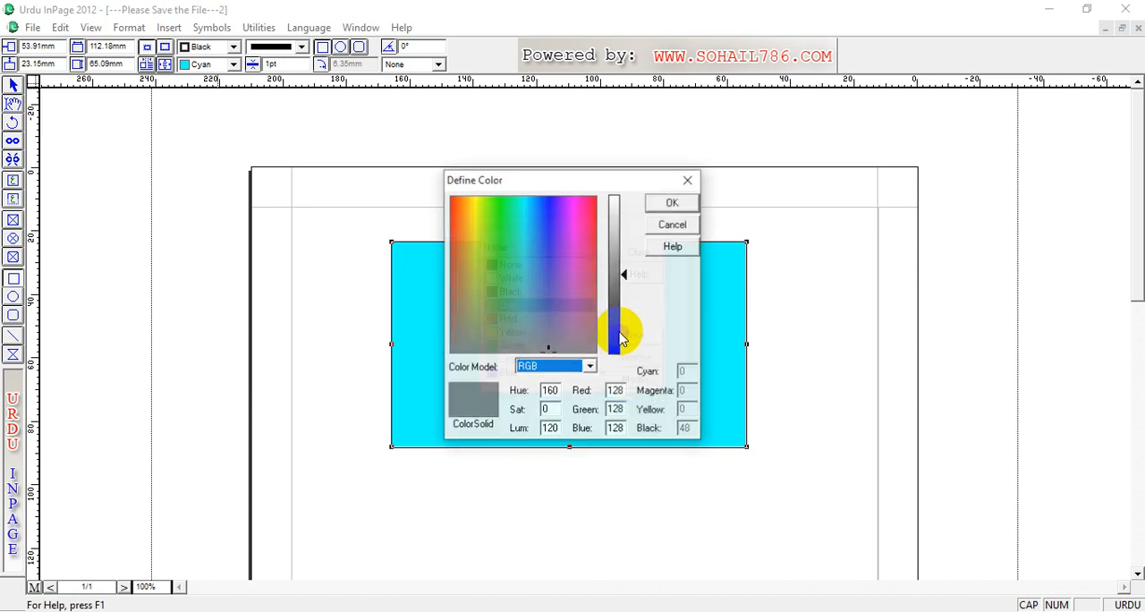
Step: Define the new colour as a very dark green with RGB 13, 37, 1 and finish defining colours
left_click(491, 208)
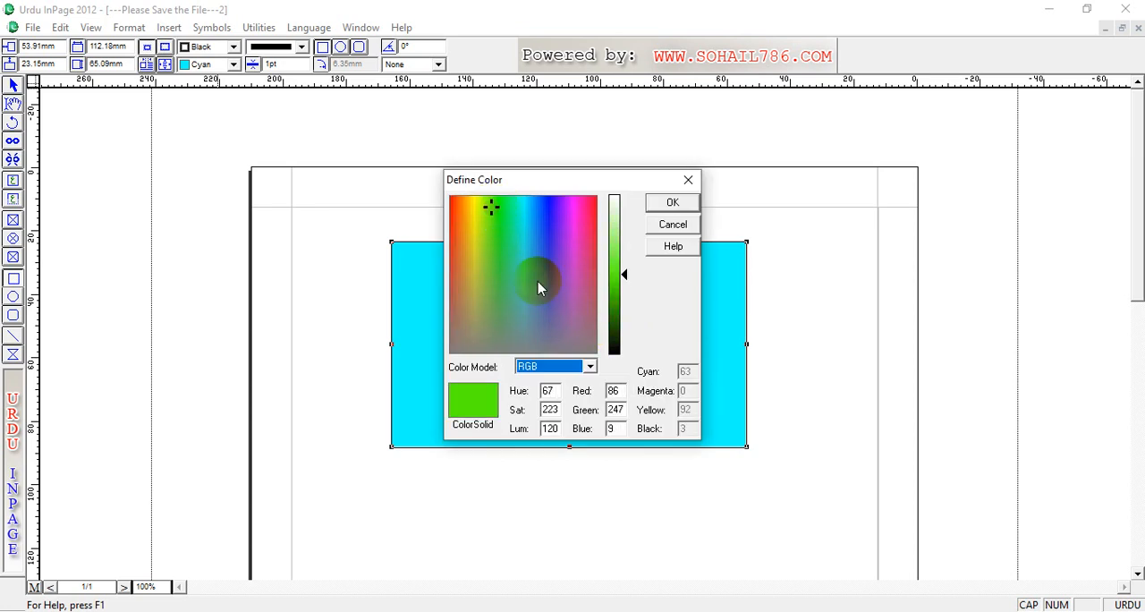
mouse_move(621, 268)
left_mouse_down()
mouse_move(630, 332)
mouse_move(612, 344)
left_mouse_up()
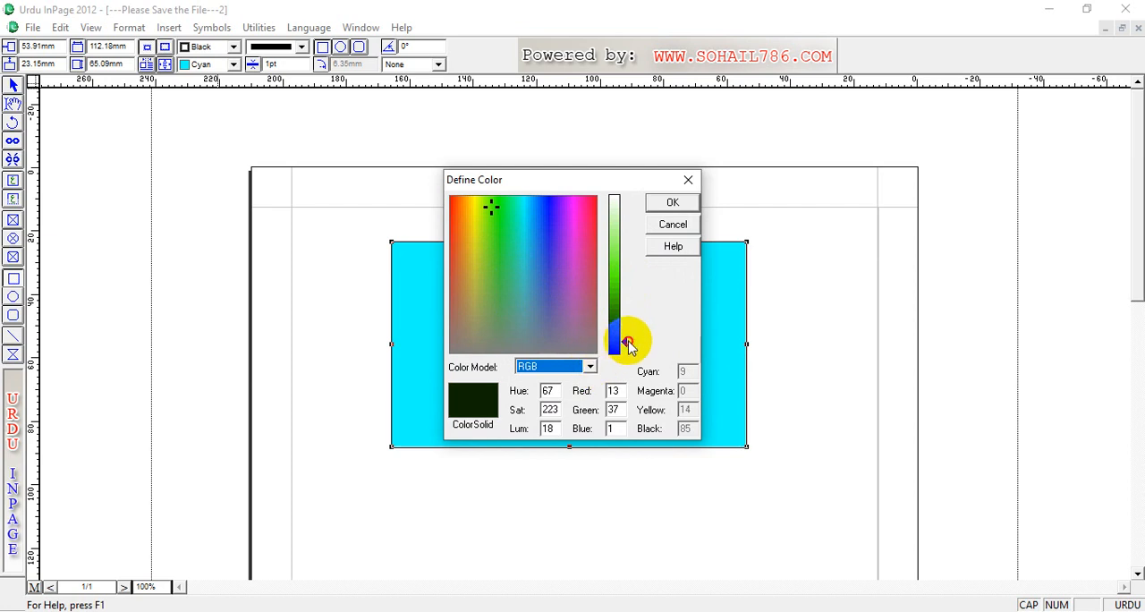
left_click(471, 410)
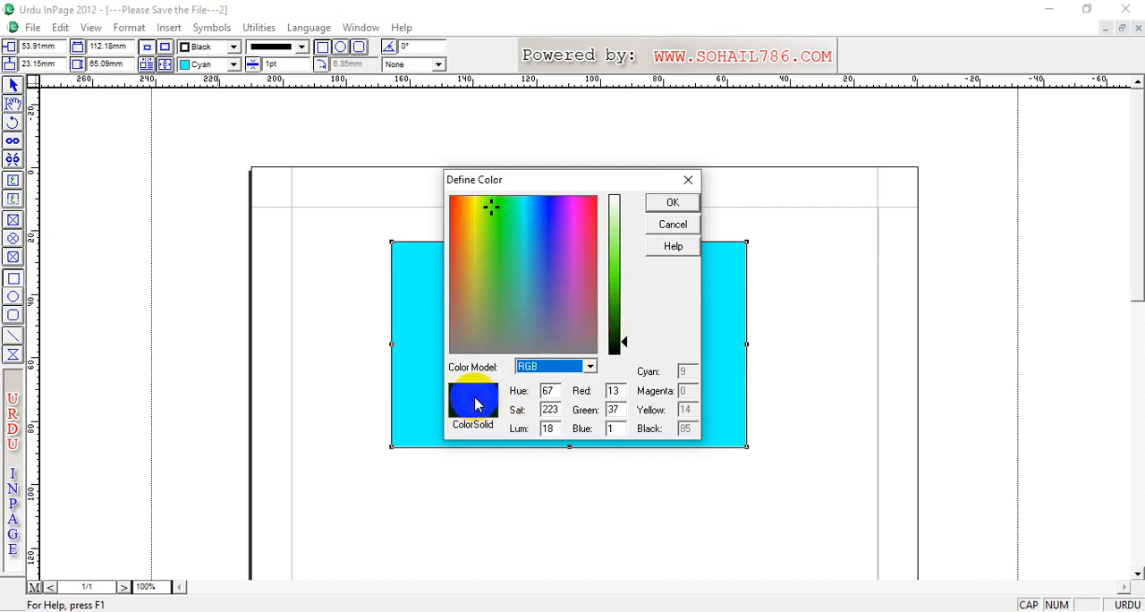
left_click(673, 204)
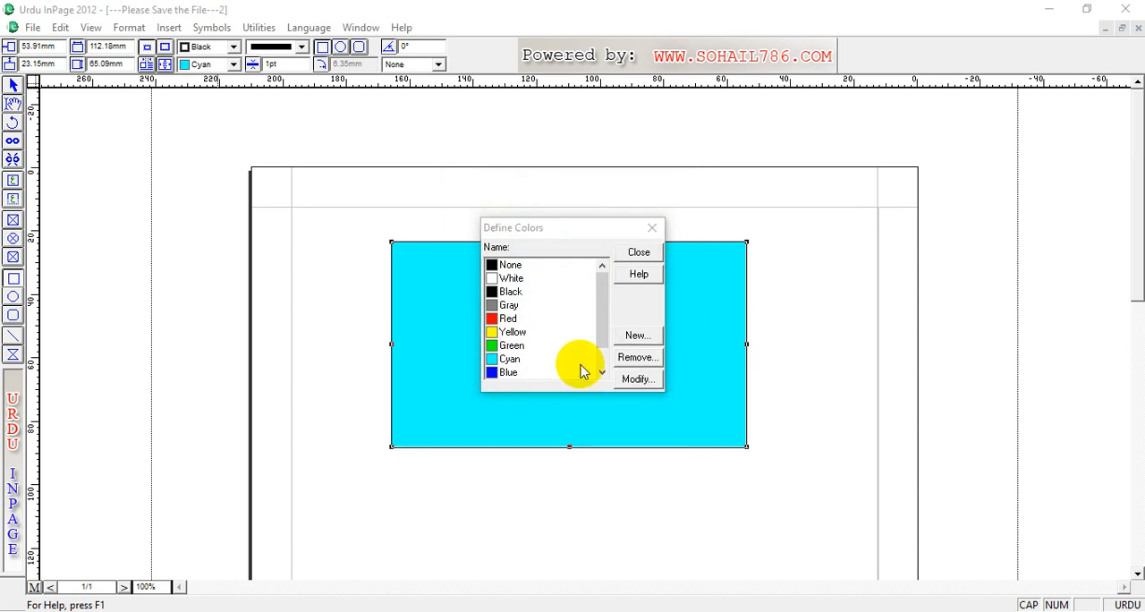
left_click(639, 253)
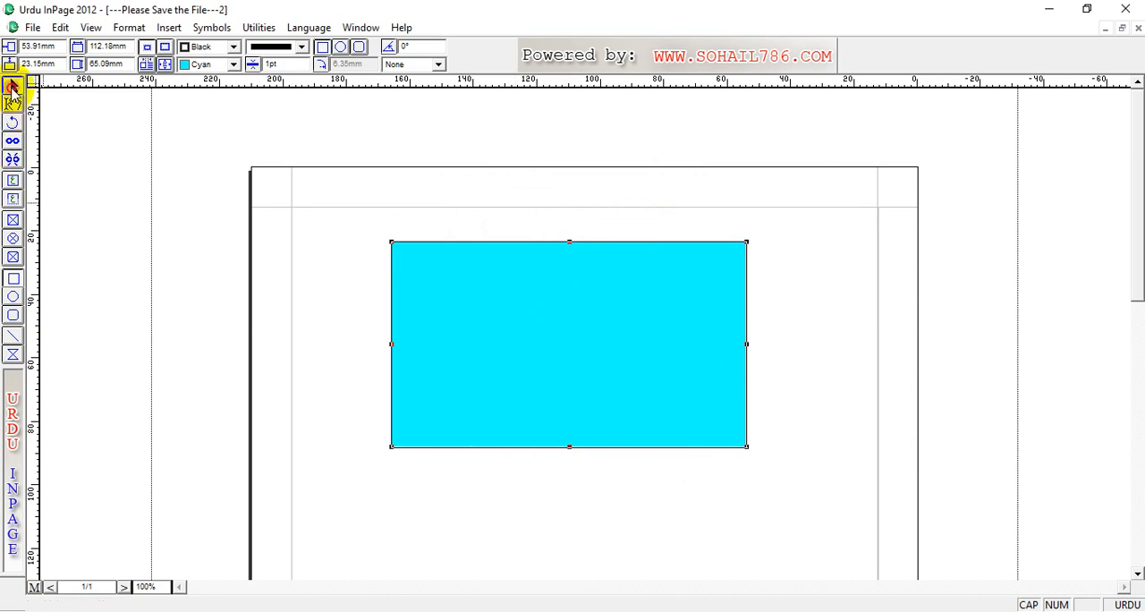
Step: Fill the rectangle with the DARK GREEN colour and move it to about 26 mm horizontally and 32 mm vertically
left_click(12, 87)
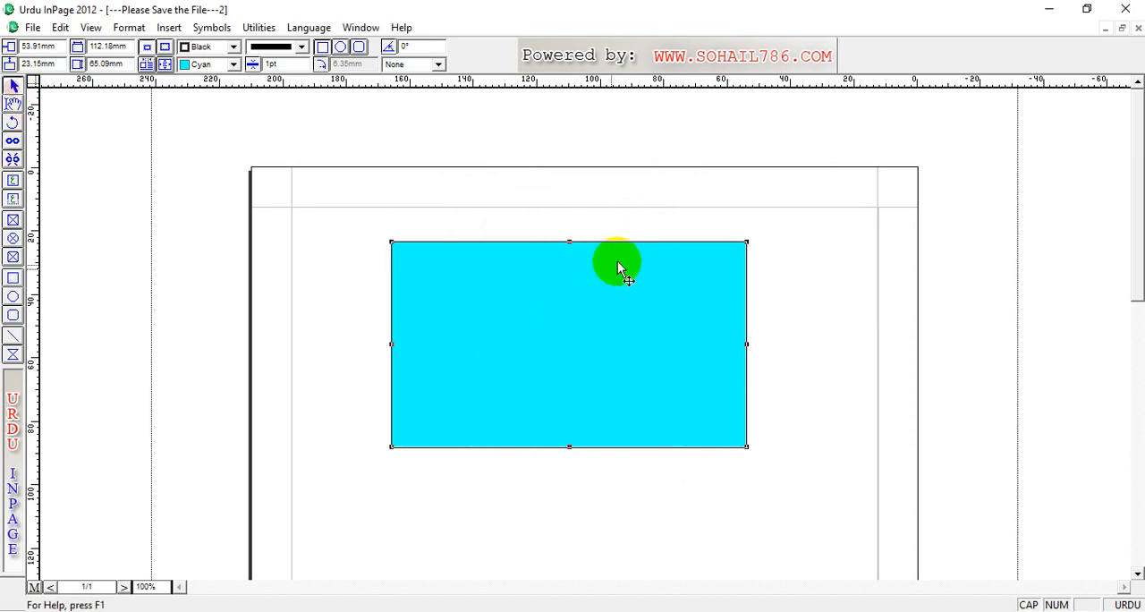
left_click(234, 65)
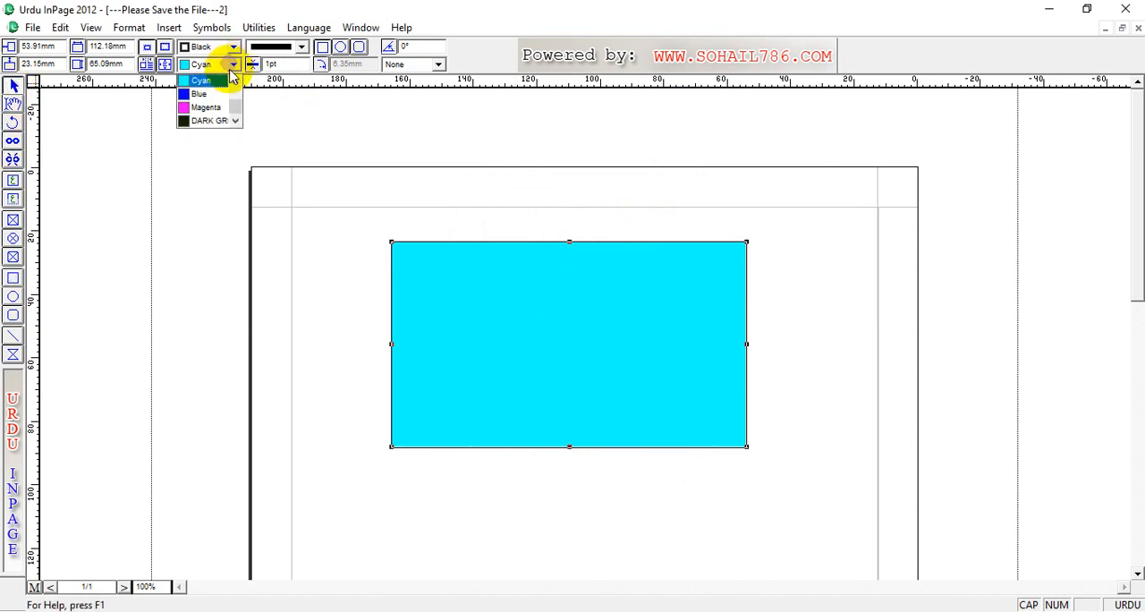
left_click(206, 121)
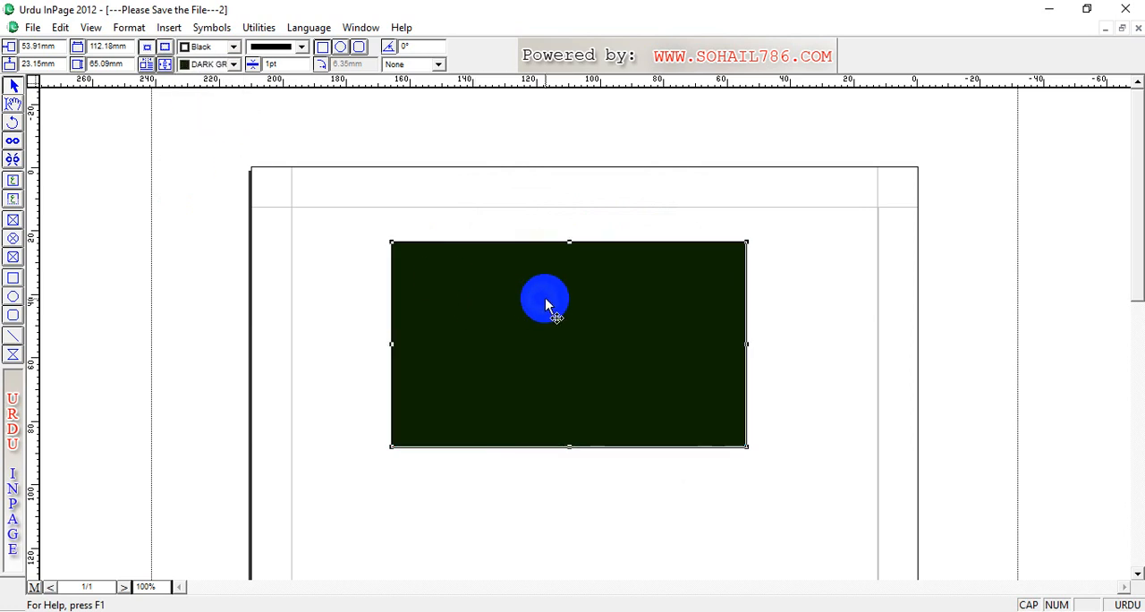
left_click_drag(518, 306, 604, 328)
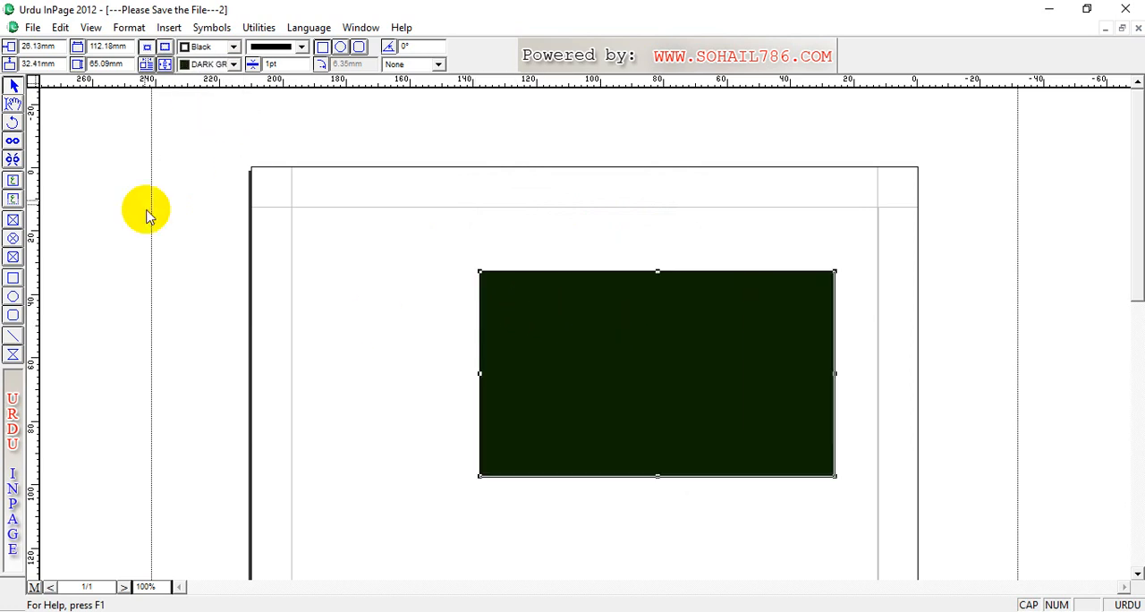
left_click(235, 66)
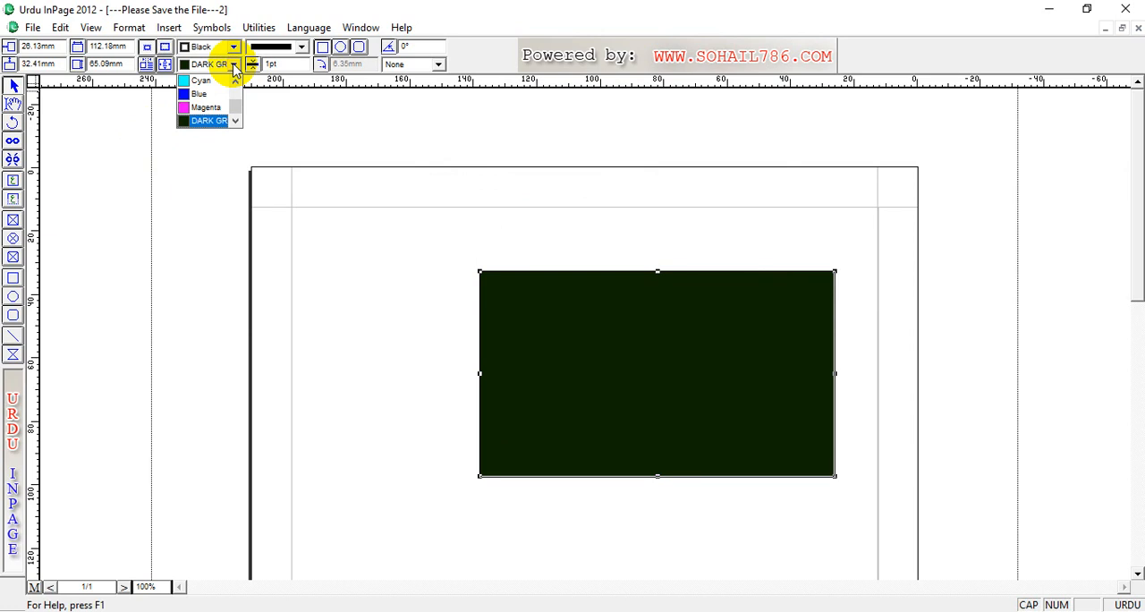
left_click(234, 68)
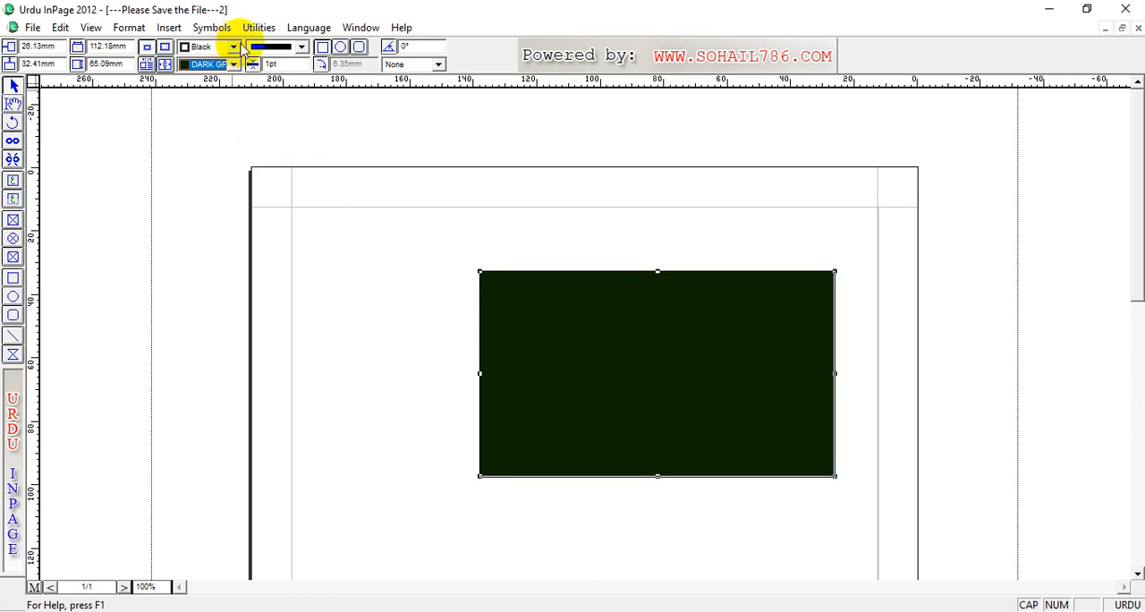
Step: Try Red as the rectangle's border colour, and set the border to Blue
left_click(235, 49)
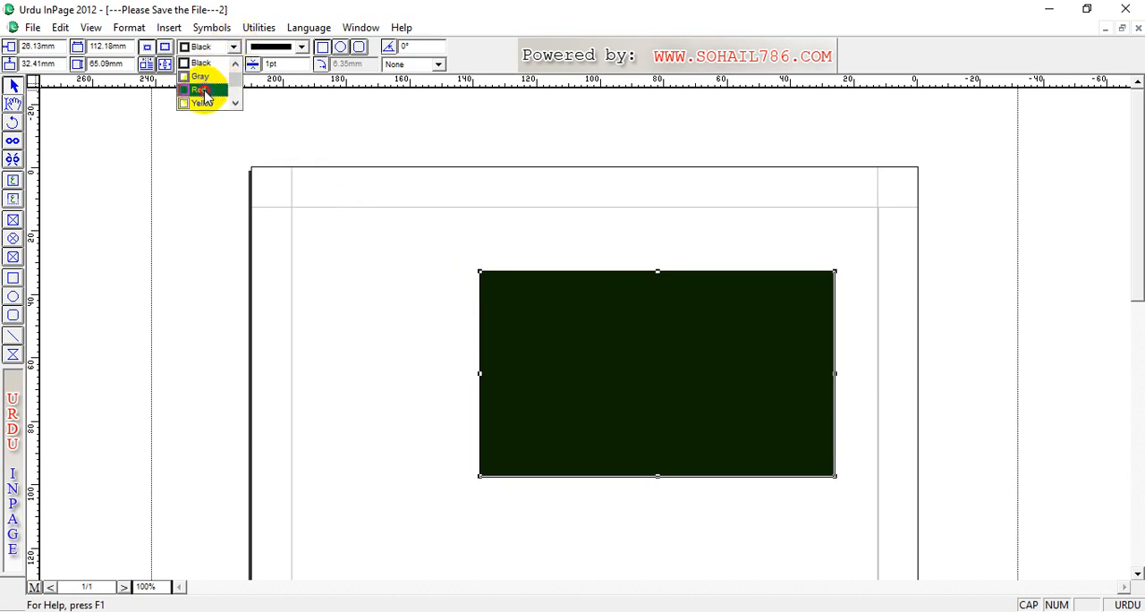
left_click(205, 89)
left_click(233, 49)
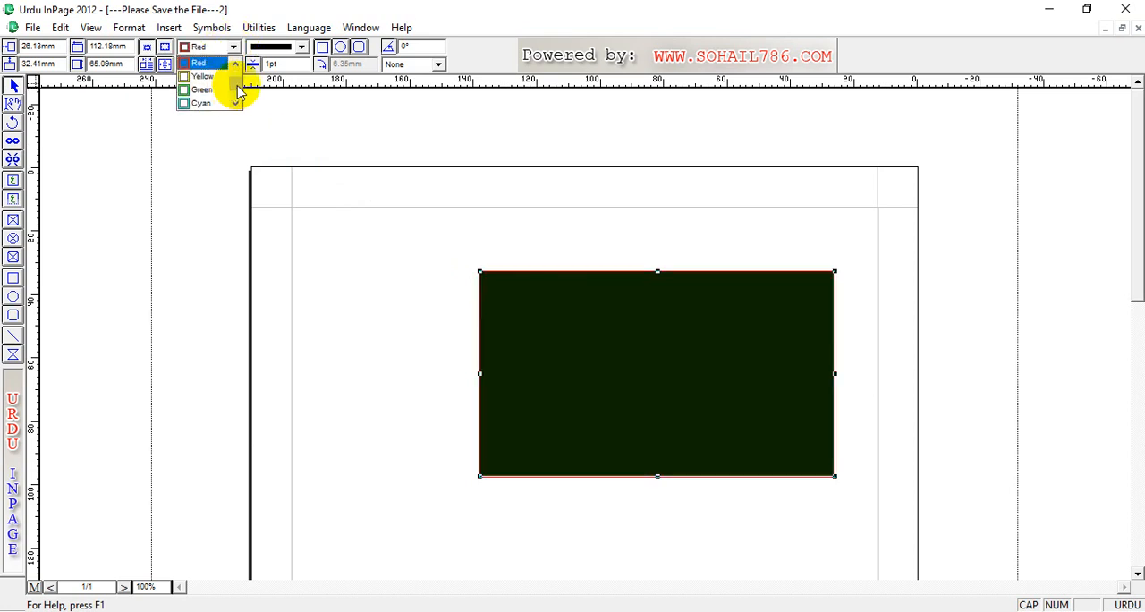
left_click_drag(237, 86, 236, 117)
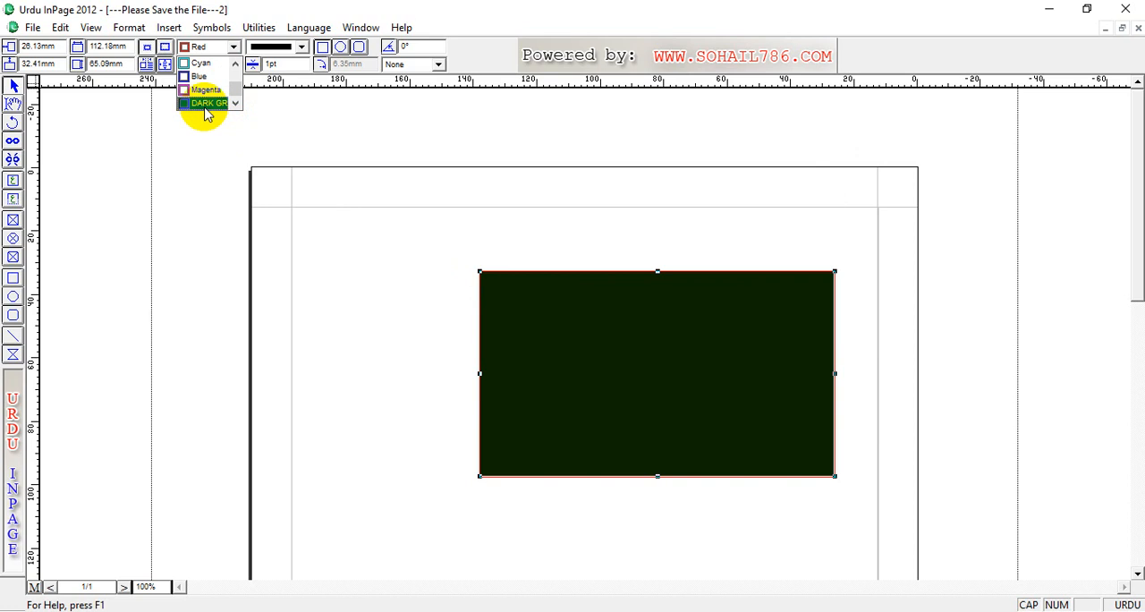
left_click(215, 76)
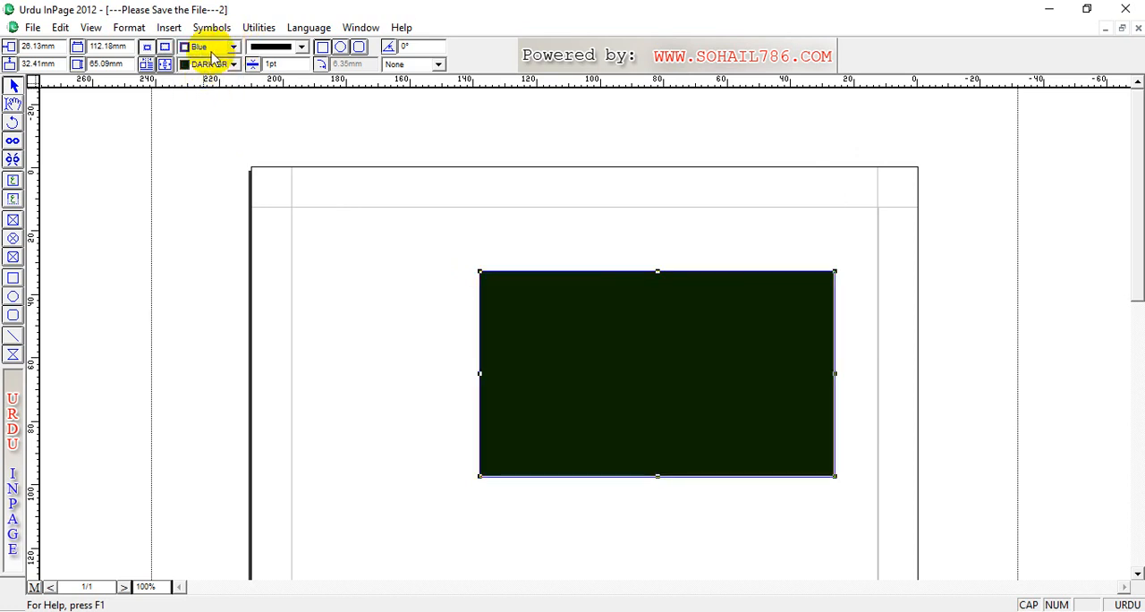
Step: Set the rectangle's border thickness to 6 pt and its border colour to Magenta
left_click_drag(294, 65, 232, 66)
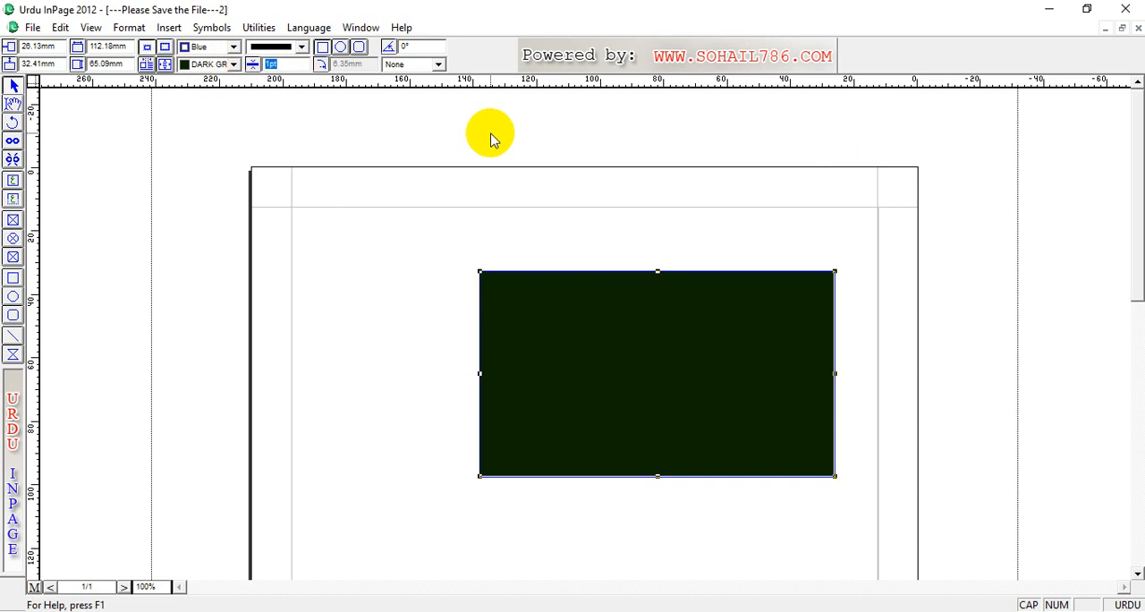
type("6")
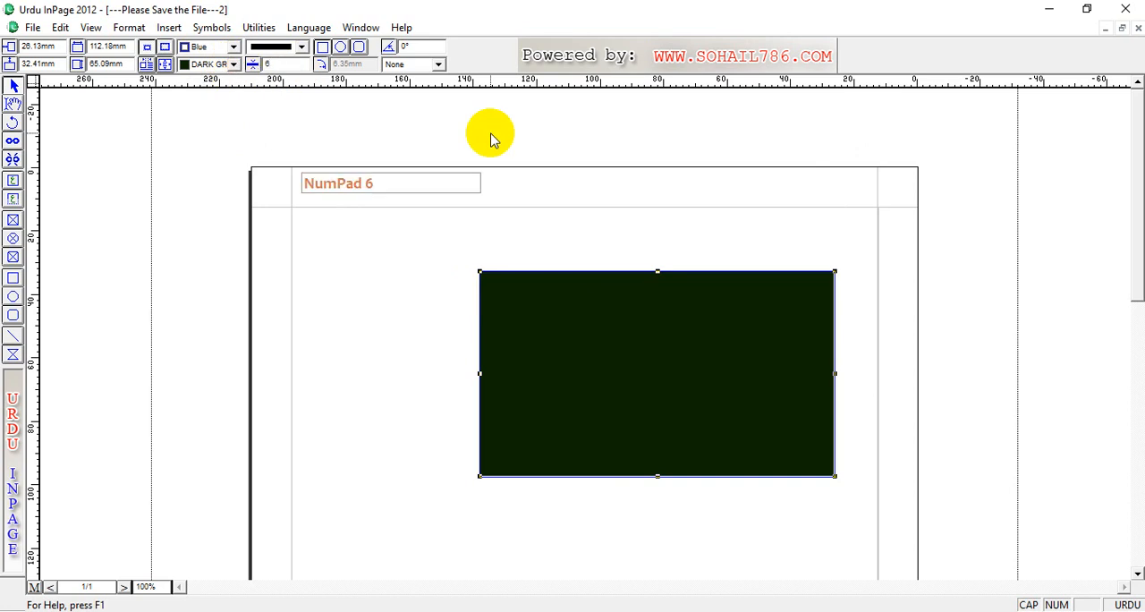
key("Return")
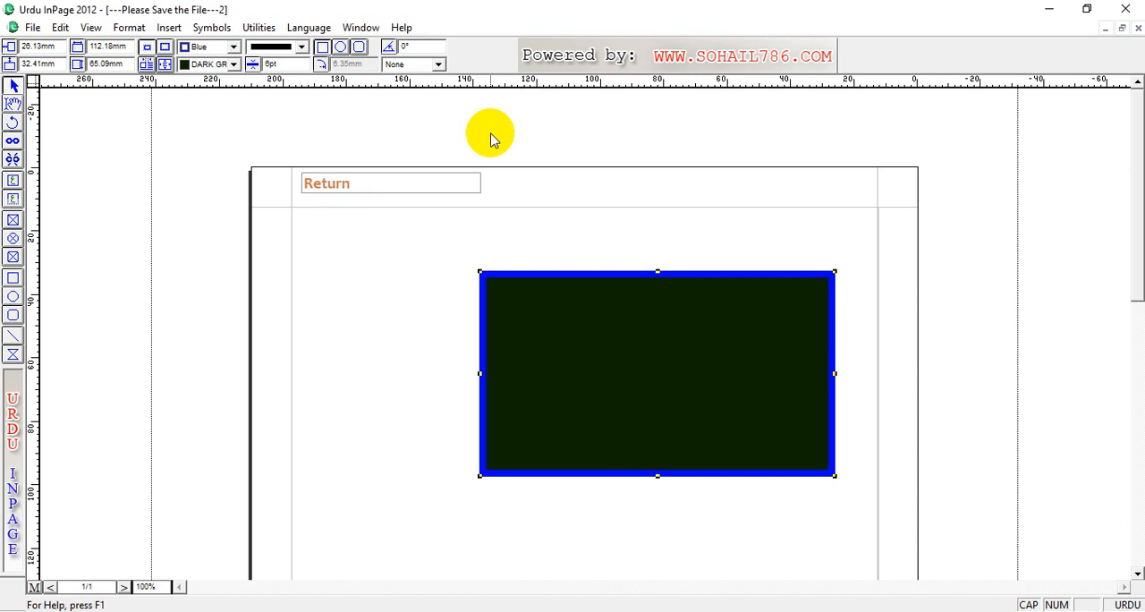
left_click(231, 47)
left_click(208, 91)
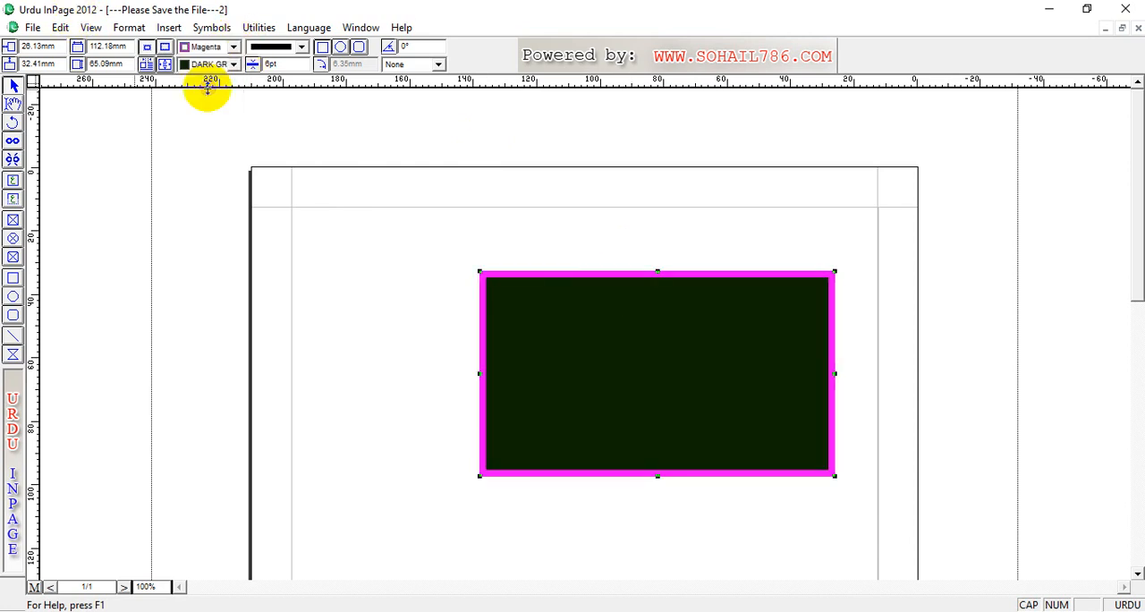
Step: Try a dashed border style and a double-line border style on the rectangle
left_click(300, 48)
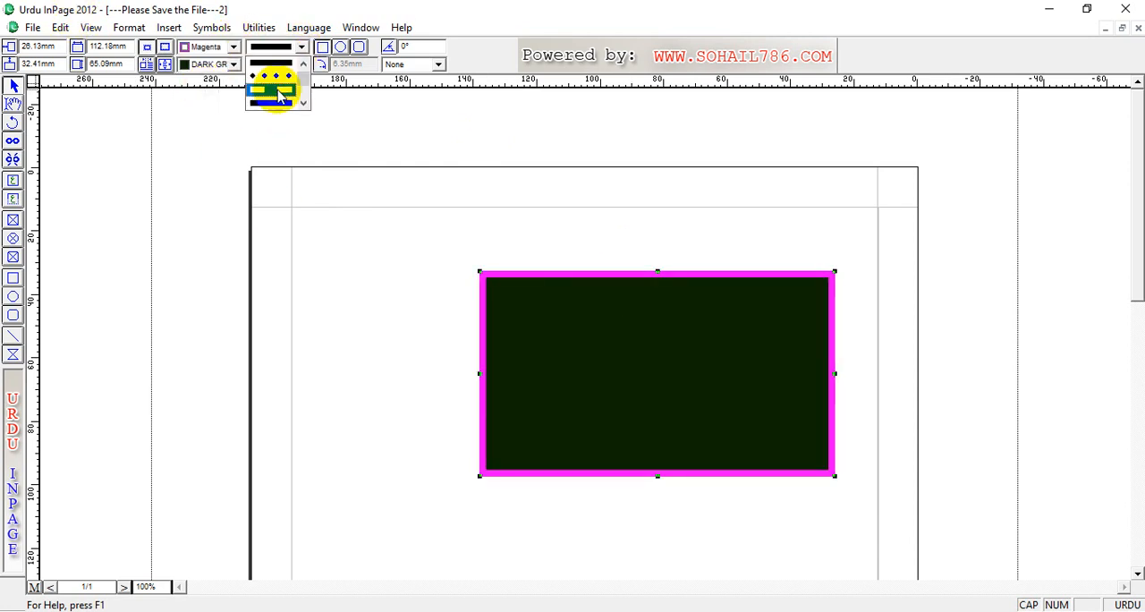
left_click(280, 96)
left_click(301, 47)
left_click(303, 103)
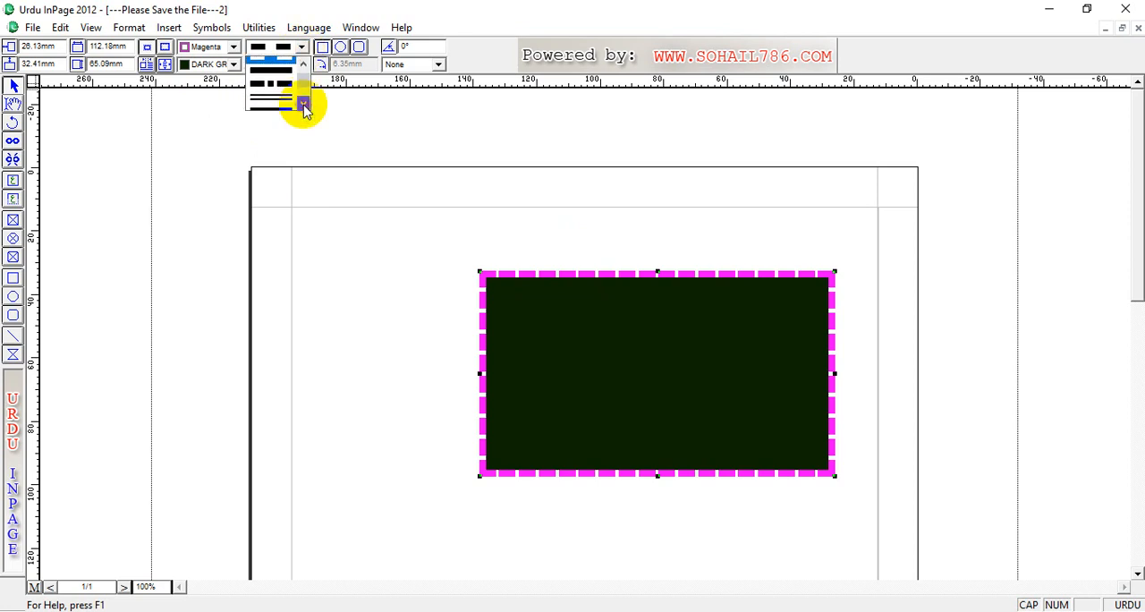
left_click(274, 77)
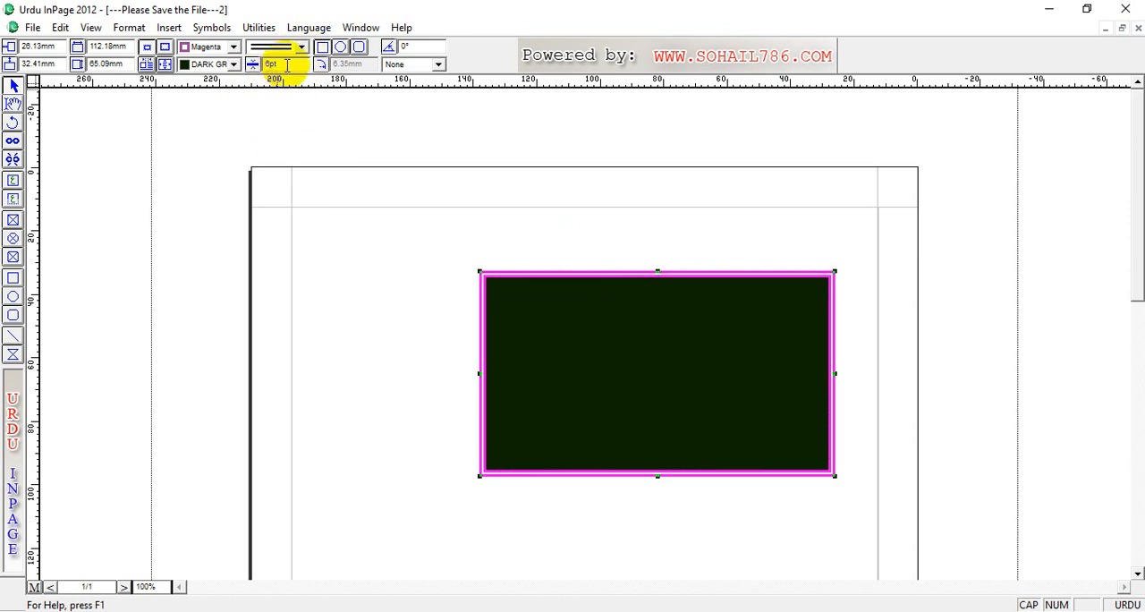
Step: Try the dotted chain border style on the rectangle, and set the border to the diamond-and-dot style
left_click(302, 48)
left_click(303, 103)
left_click(303, 103)
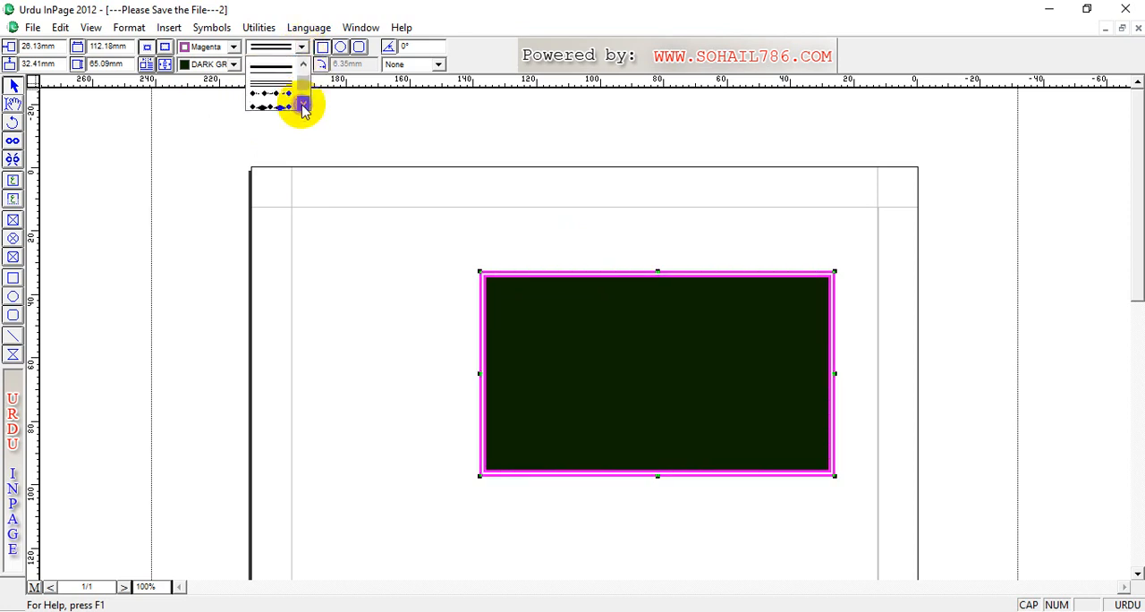
left_click(280, 86)
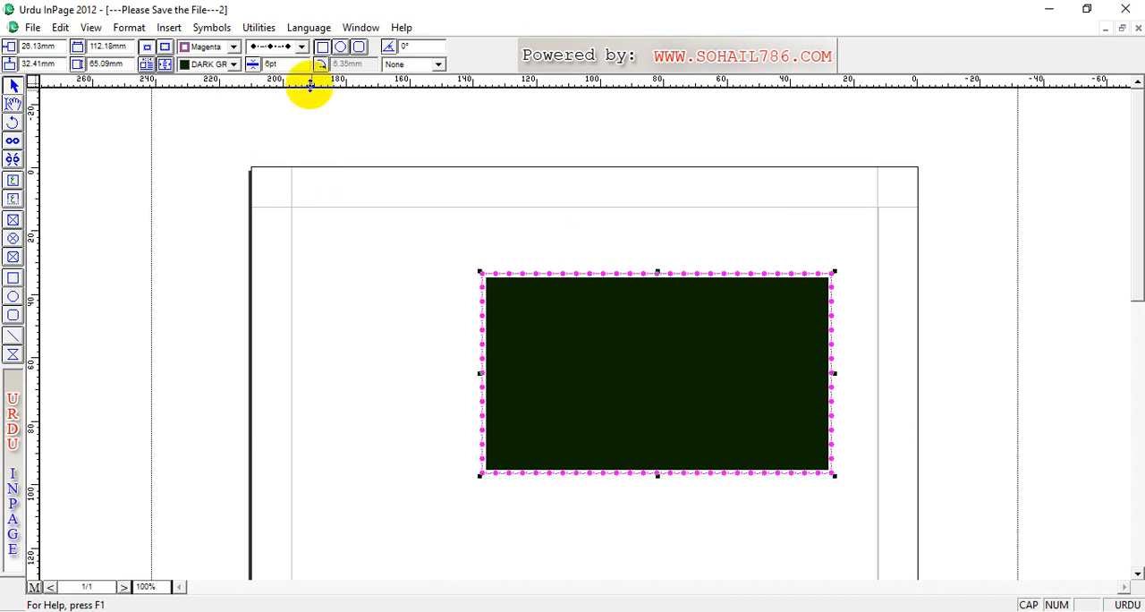
left_click(302, 47)
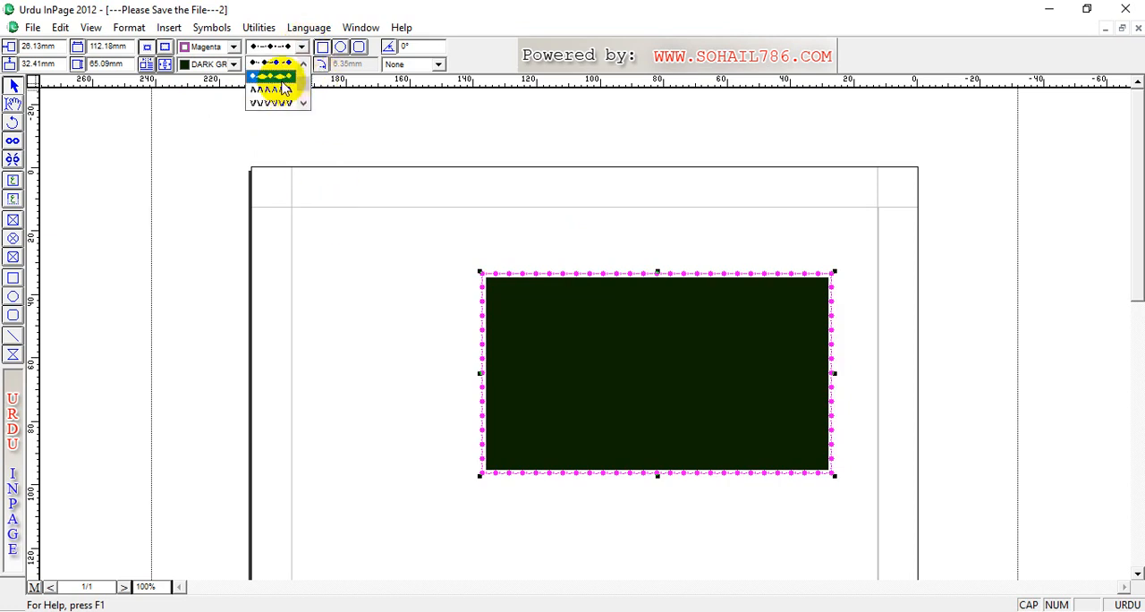
left_click(282, 81)
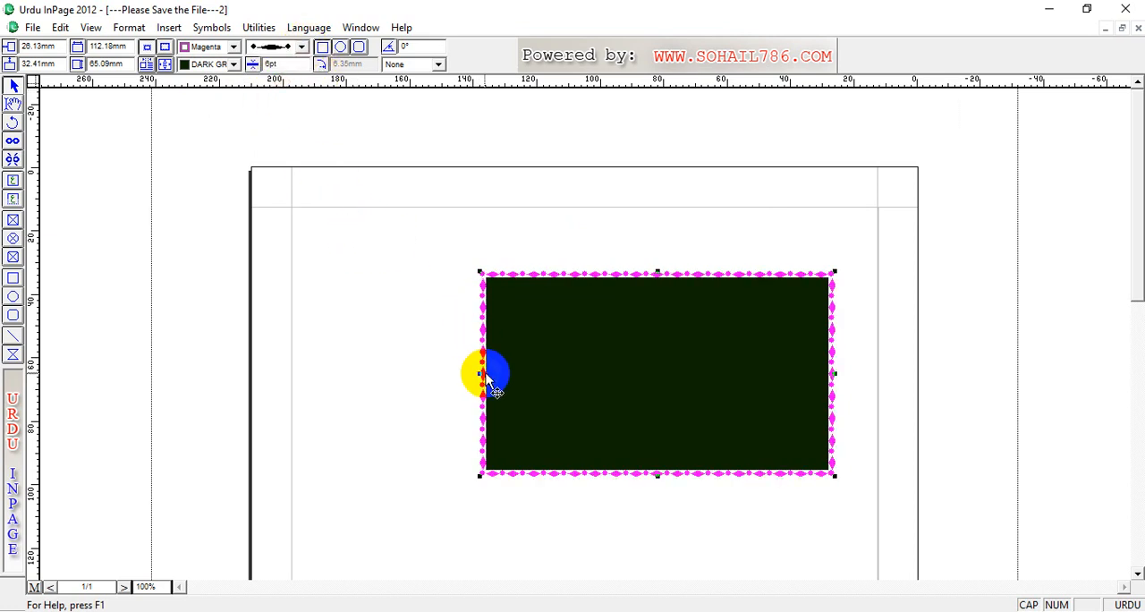
Step: Move the rectangle to about 61 mm horizontally and 38 mm vertically, and set both of its position values to 0 mm
left_click_drag(511, 340, 420, 360)
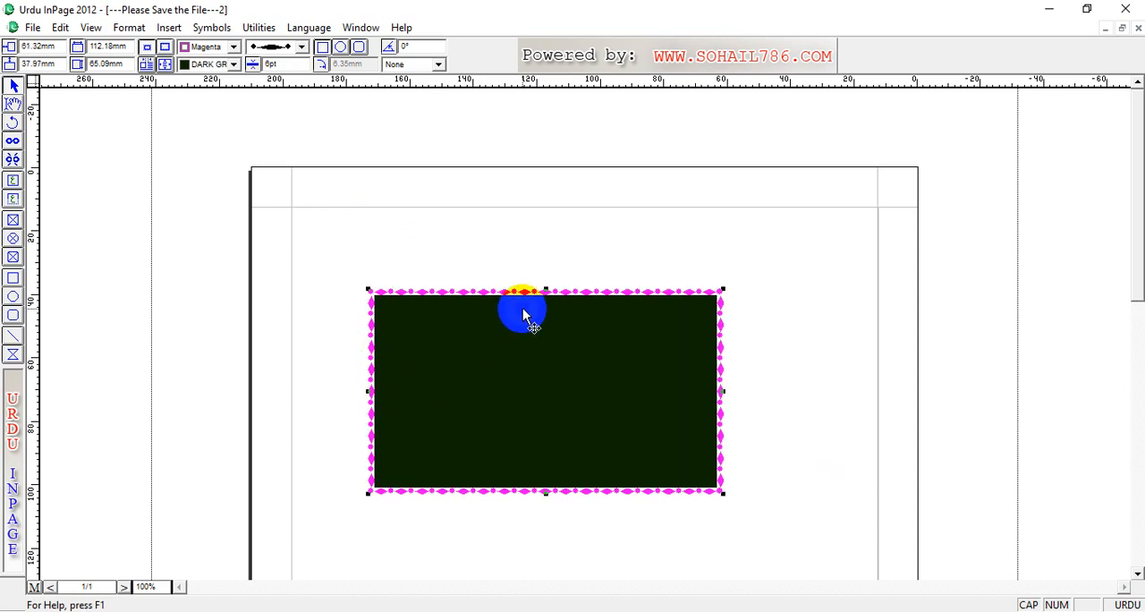
double_click(38, 45)
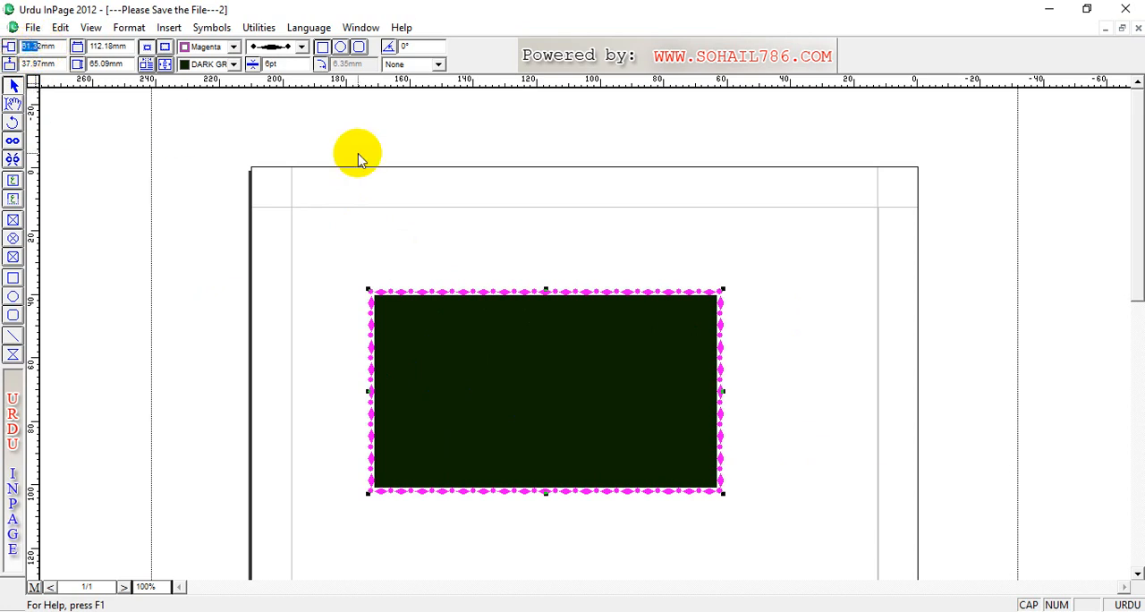
type("0")
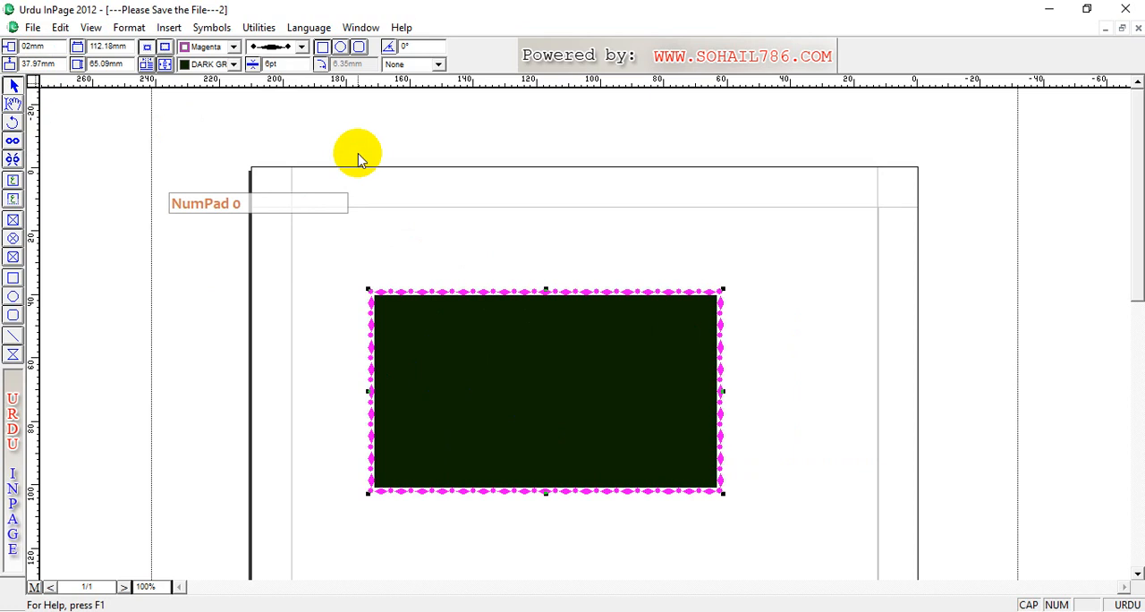
key("Delete")
key("Return")
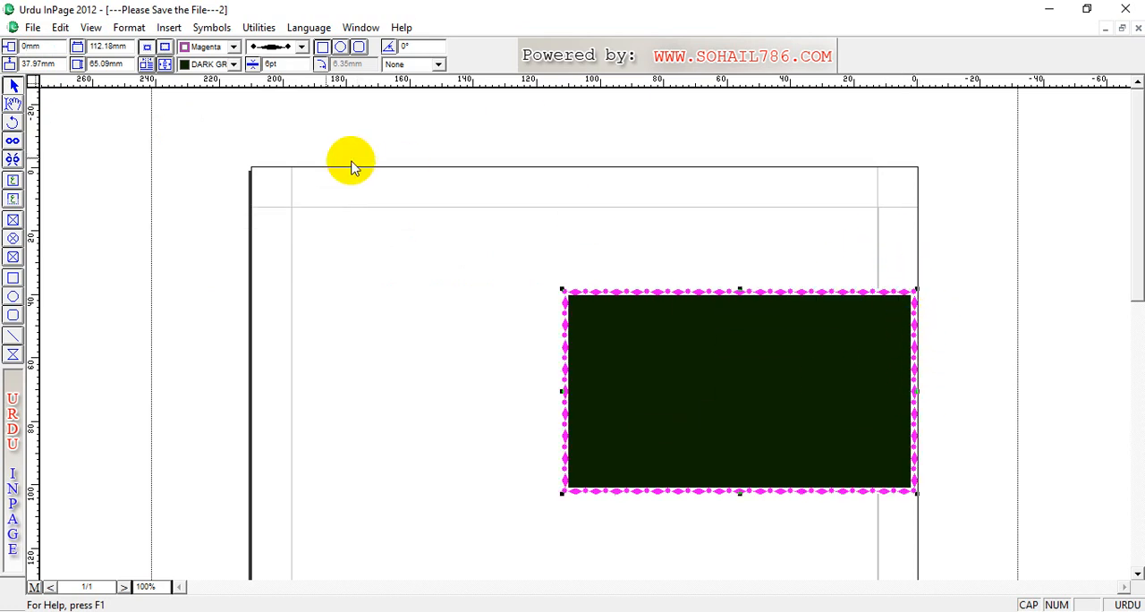
left_click_drag(54, 65, 7, 59)
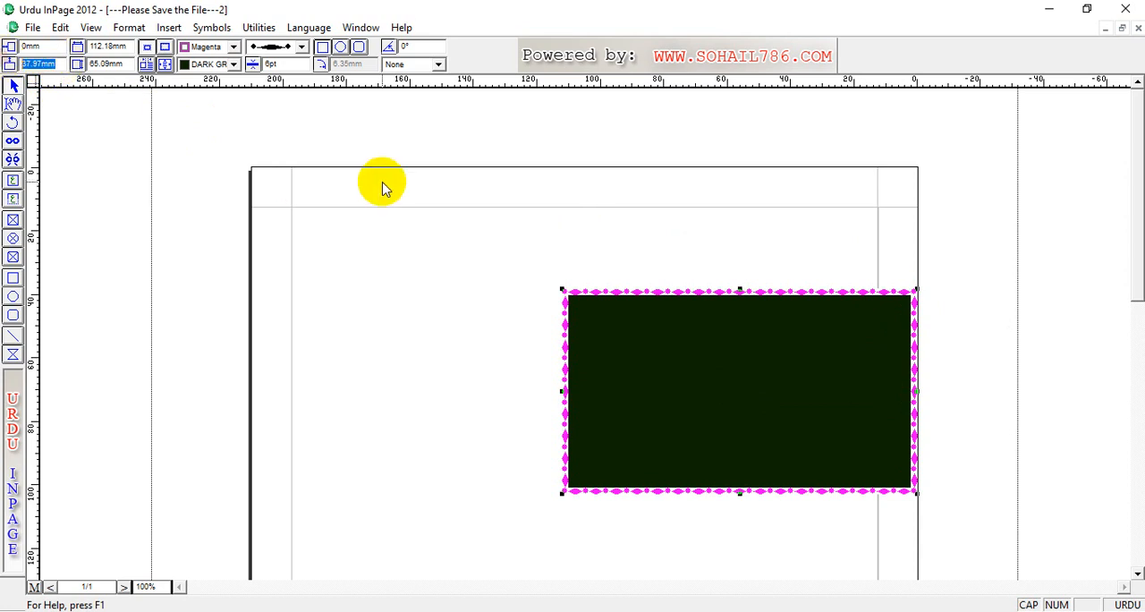
type("0")
key("Return")
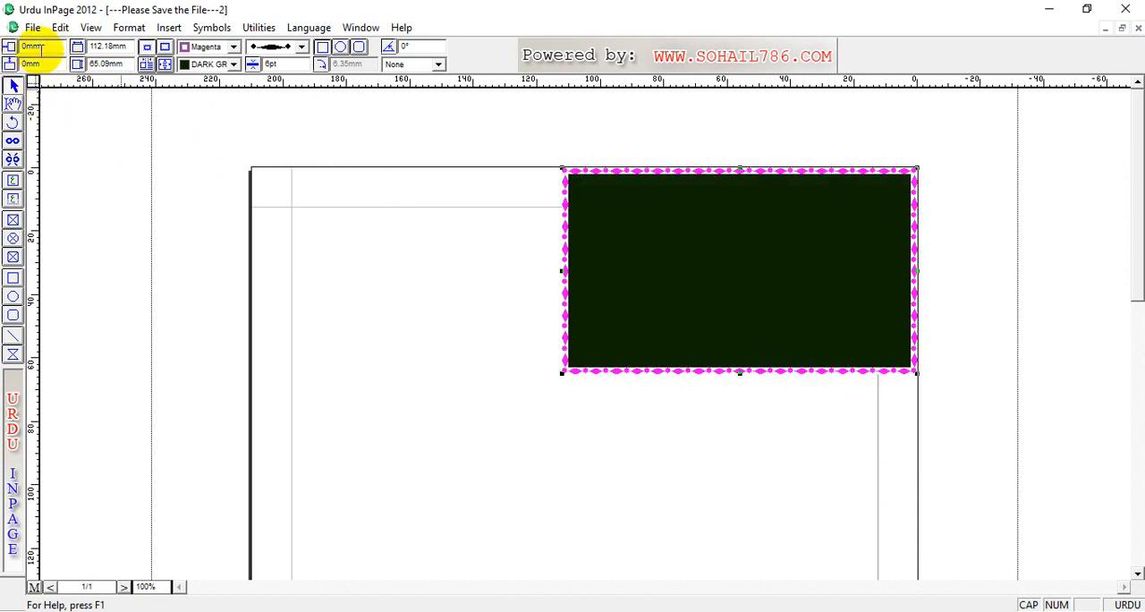
Step: Move the rectangle to about 61 mm horizontally and 38 mm vertically, and set its width to 100 mm and height to 60 mm
left_click_drag(721, 217, 525, 340)
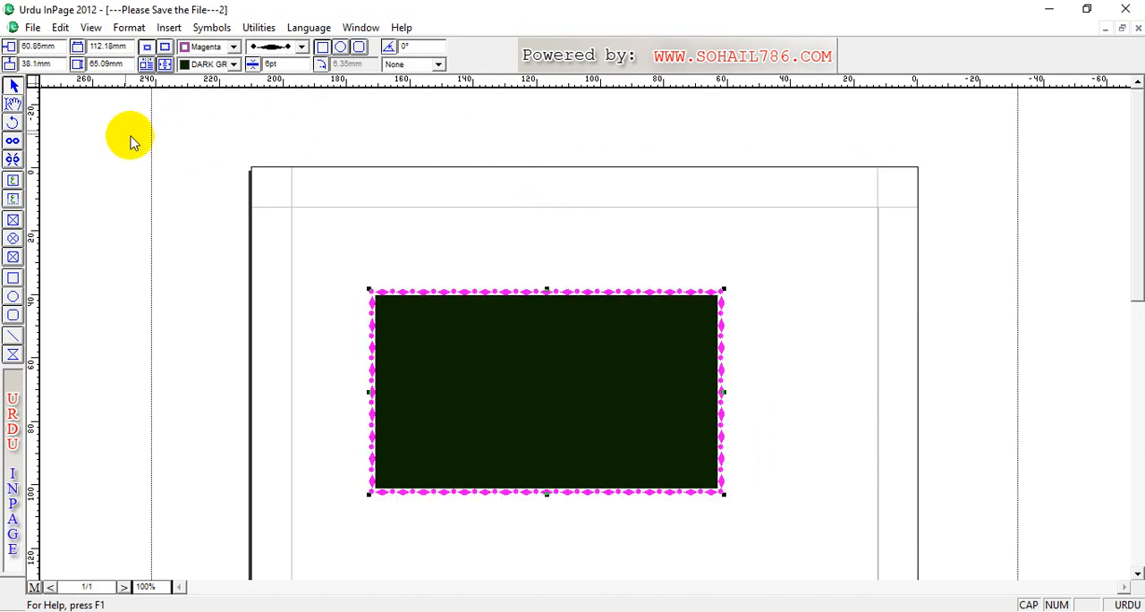
double_click(111, 46)
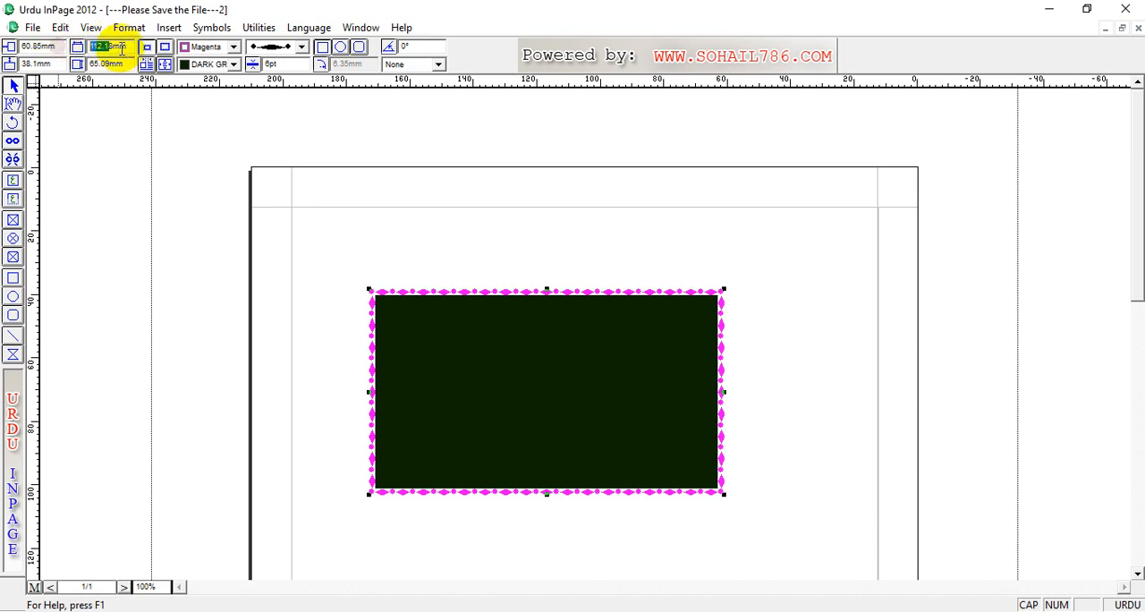
type("100")
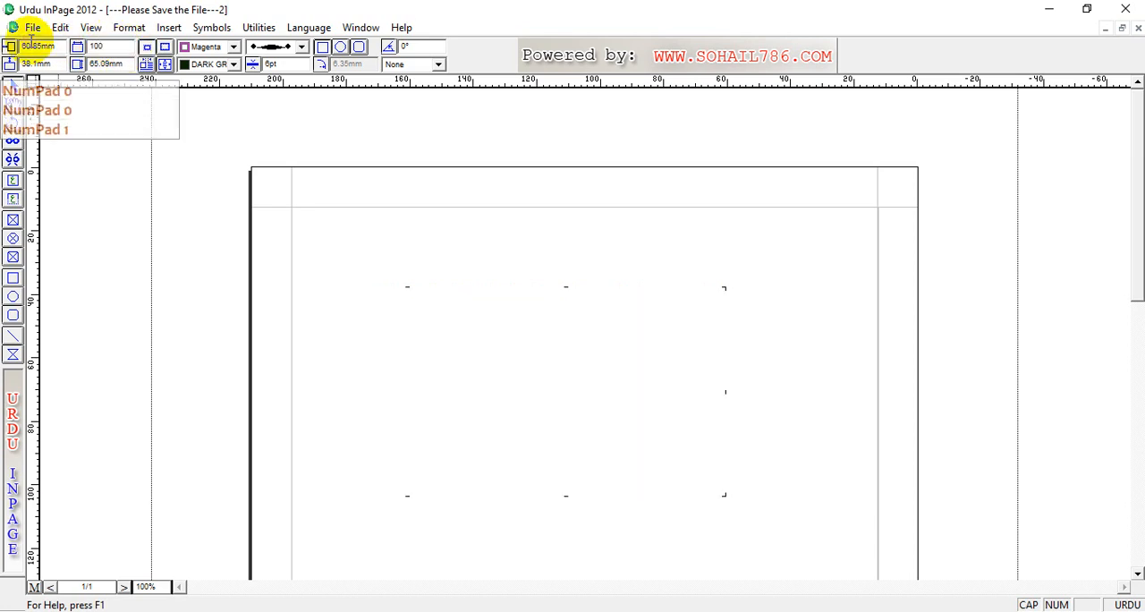
key("Return")
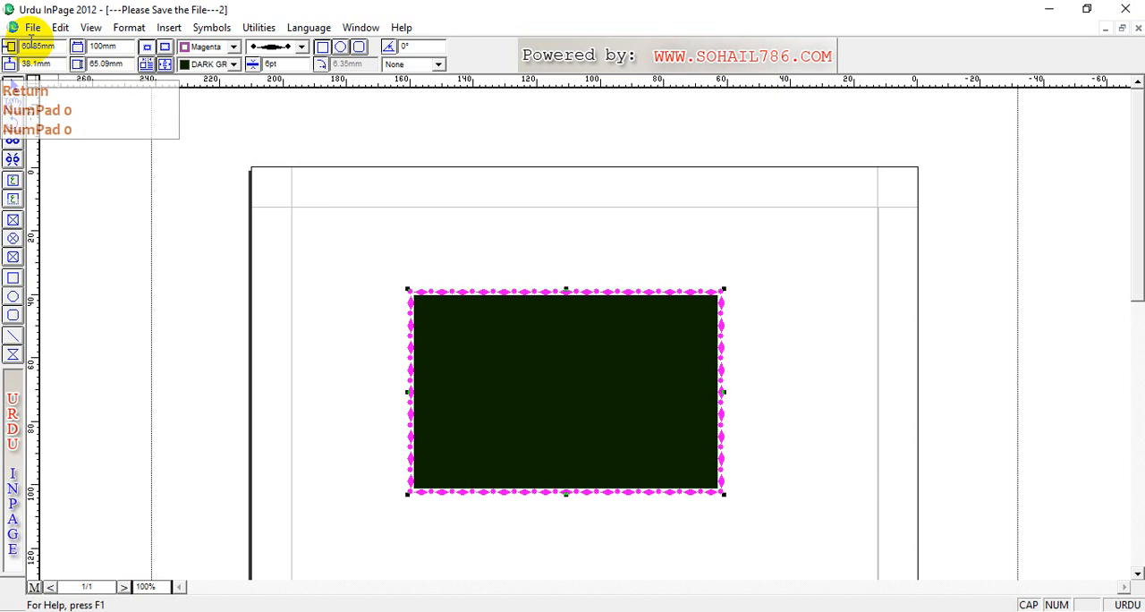
left_click_drag(130, 67, 60, 65)
type("60")
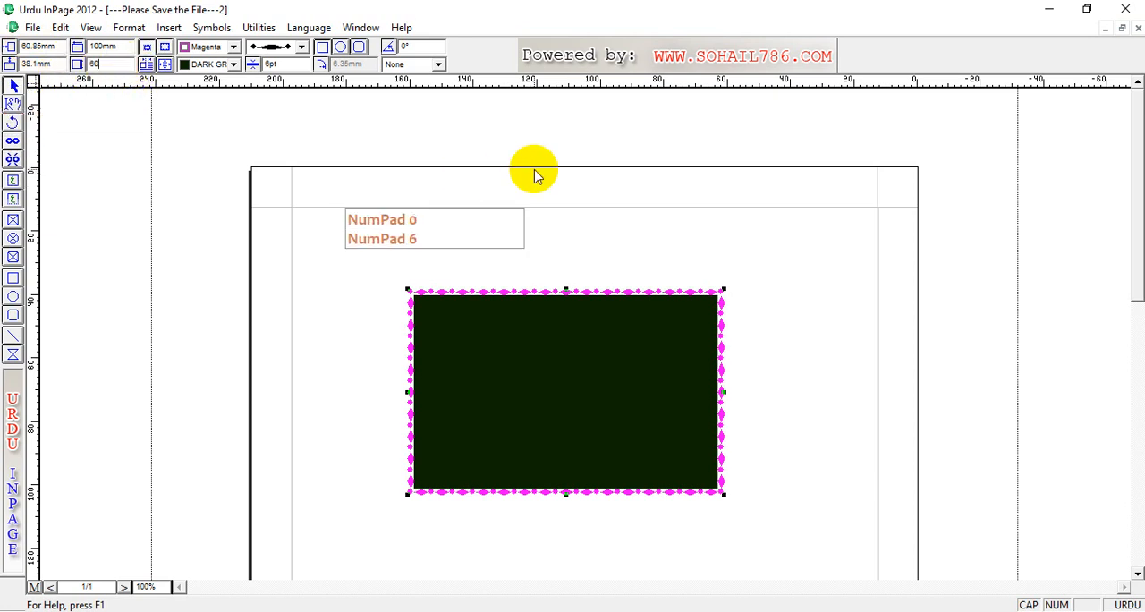
key("Return")
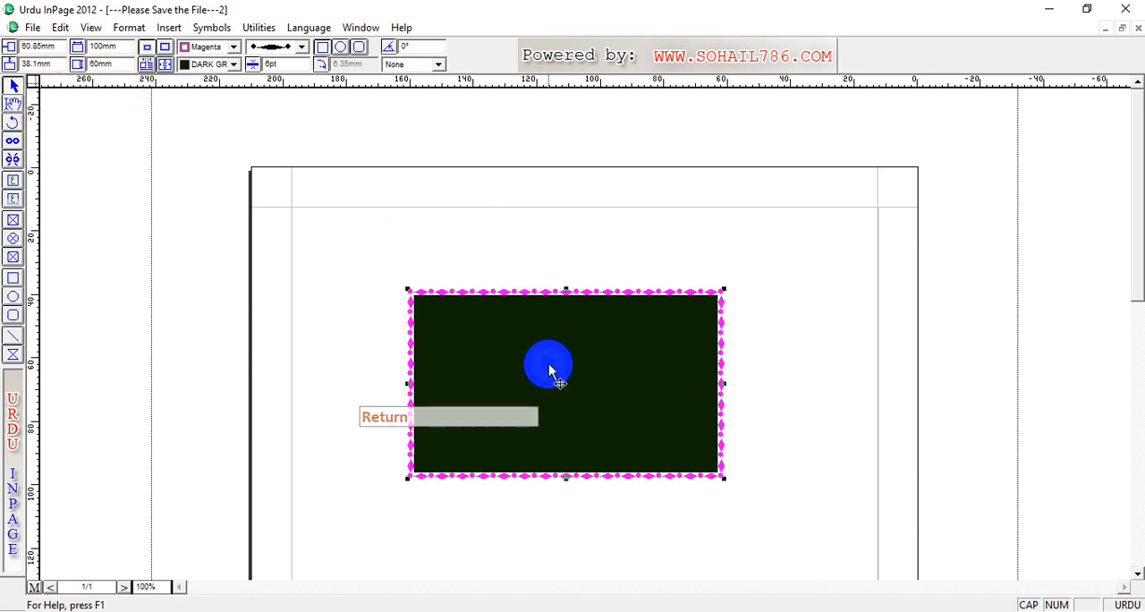
Step: Try placing the border outside the rectangle's frame, and return it to the inside
left_click(166, 47)
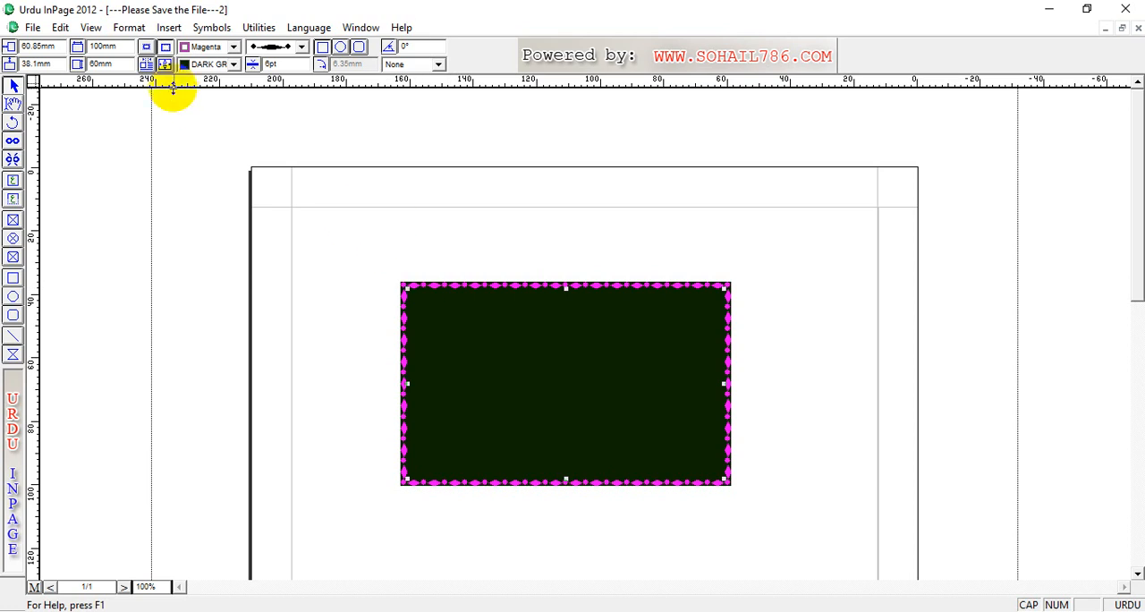
left_click(147, 47)
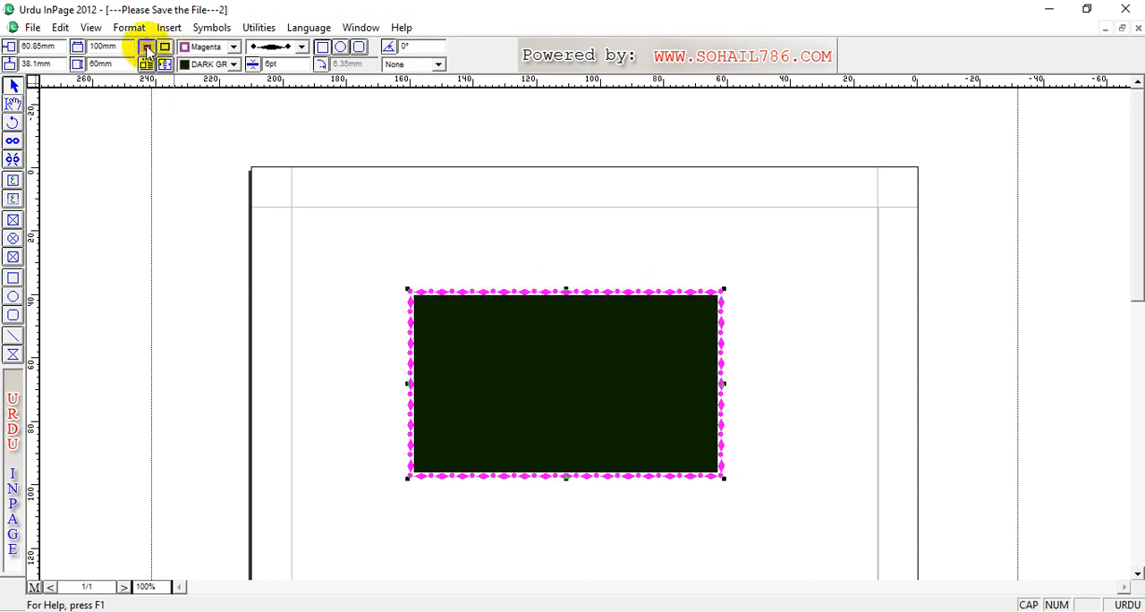
left_click(165, 48)
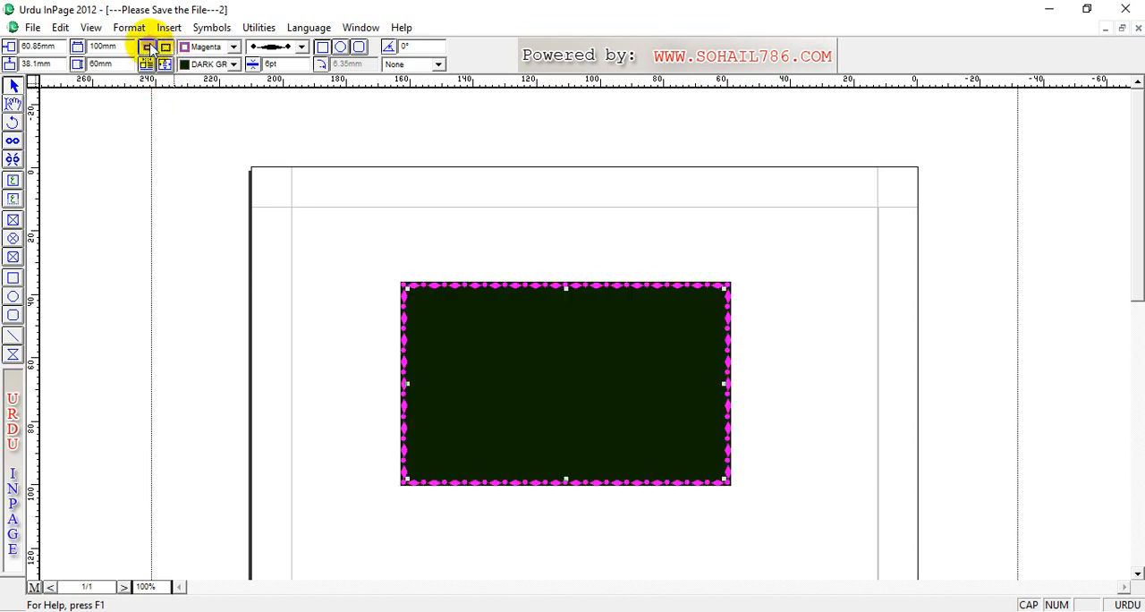
left_click(148, 48)
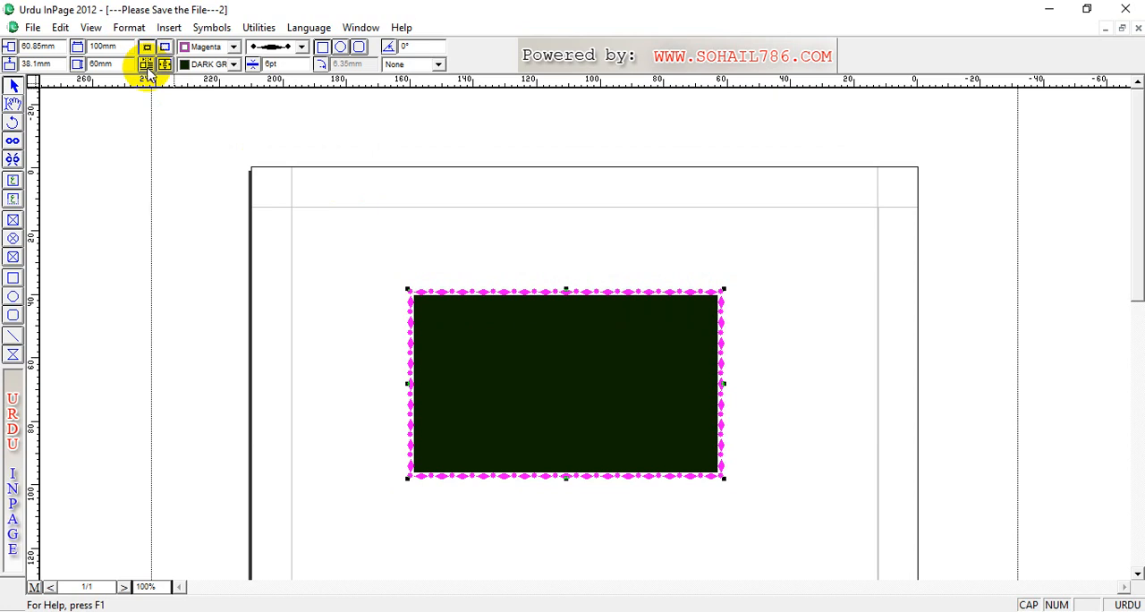
Step: View the rectangle's text run-around offset options without applying them, and move the rectangle to about 56 mm horizontally and 66 mm vertically
left_click(146, 65)
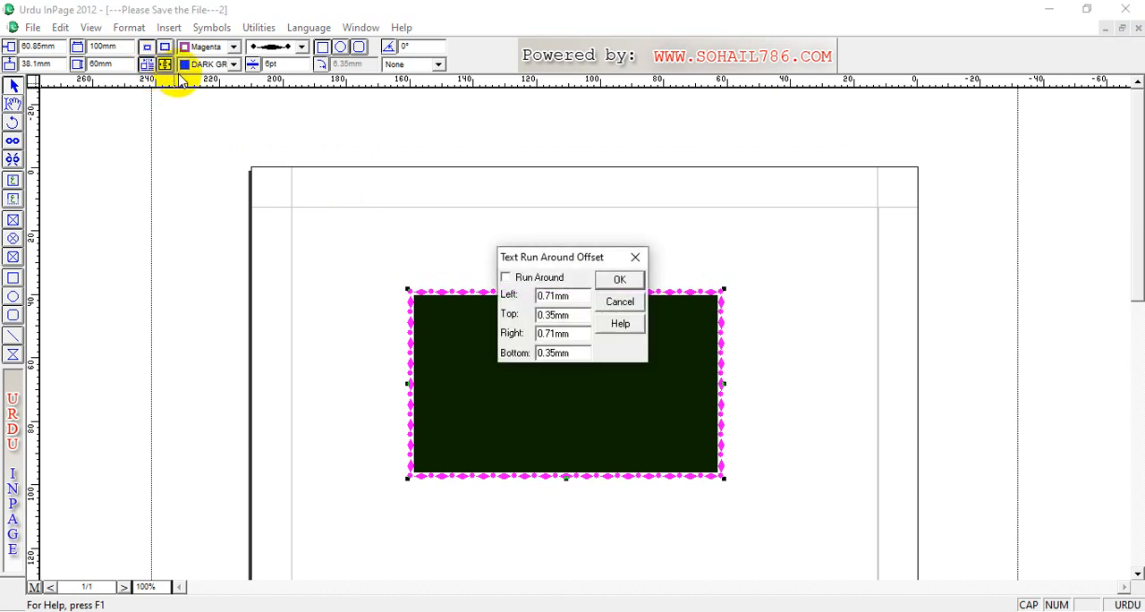
left_click(619, 301)
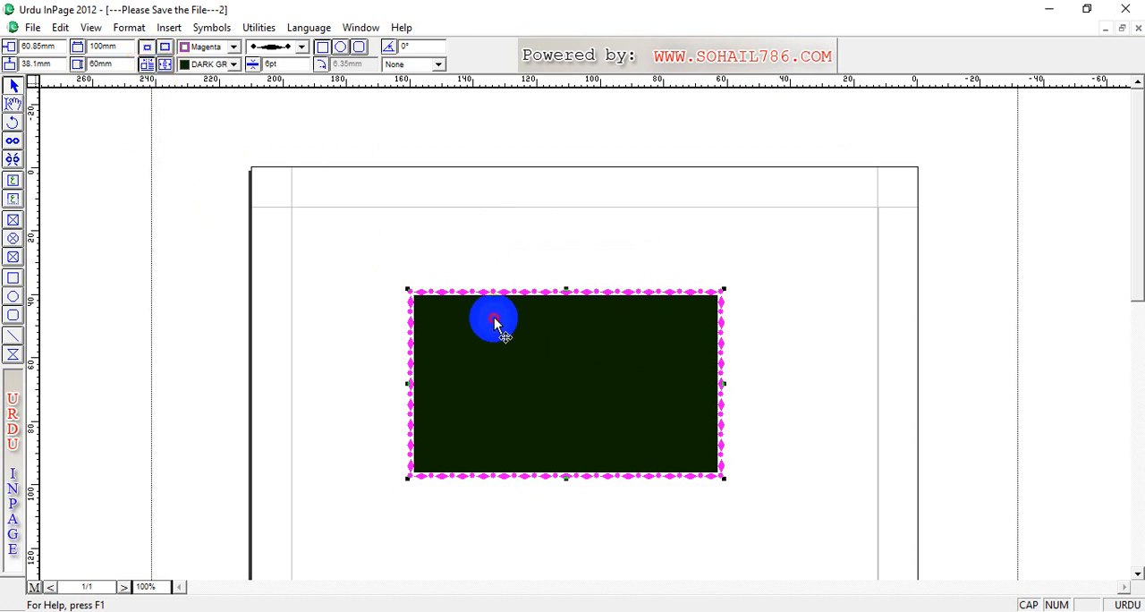
left_click_drag(495, 322, 540, 368)
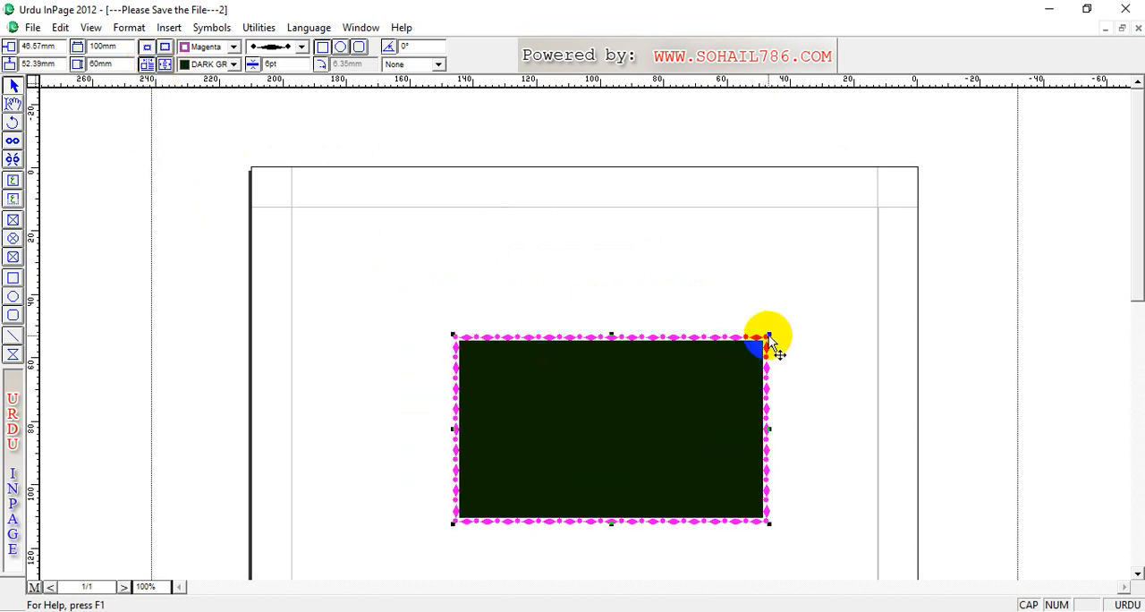
left_click_drag(770, 339, 731, 383)
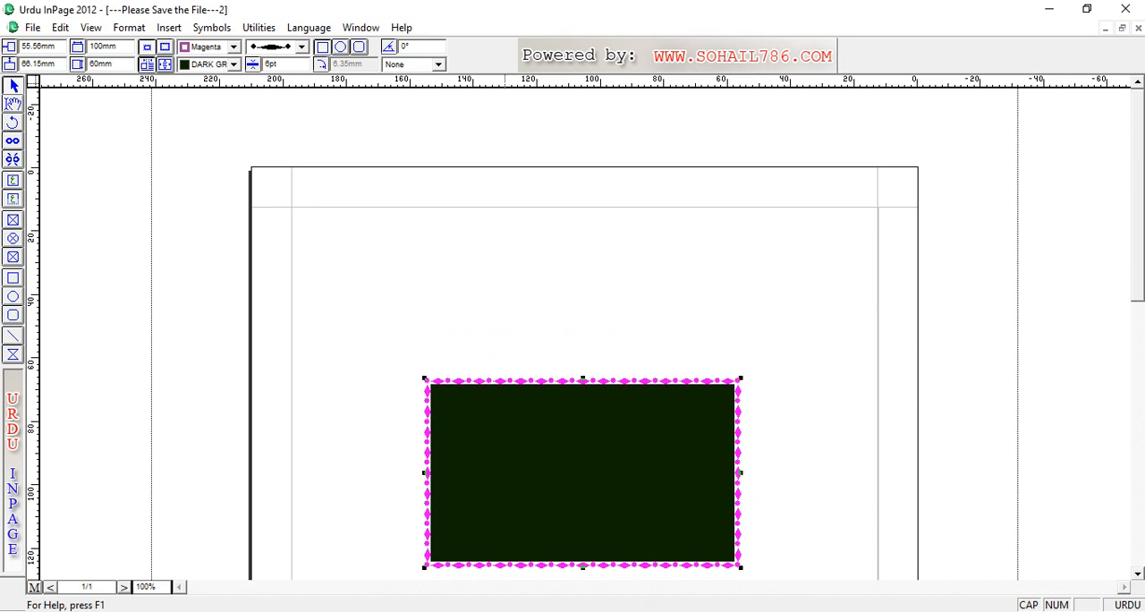
Step: Open the existing FONTS document from the InPage 2012 folder
key("ctrl+n")
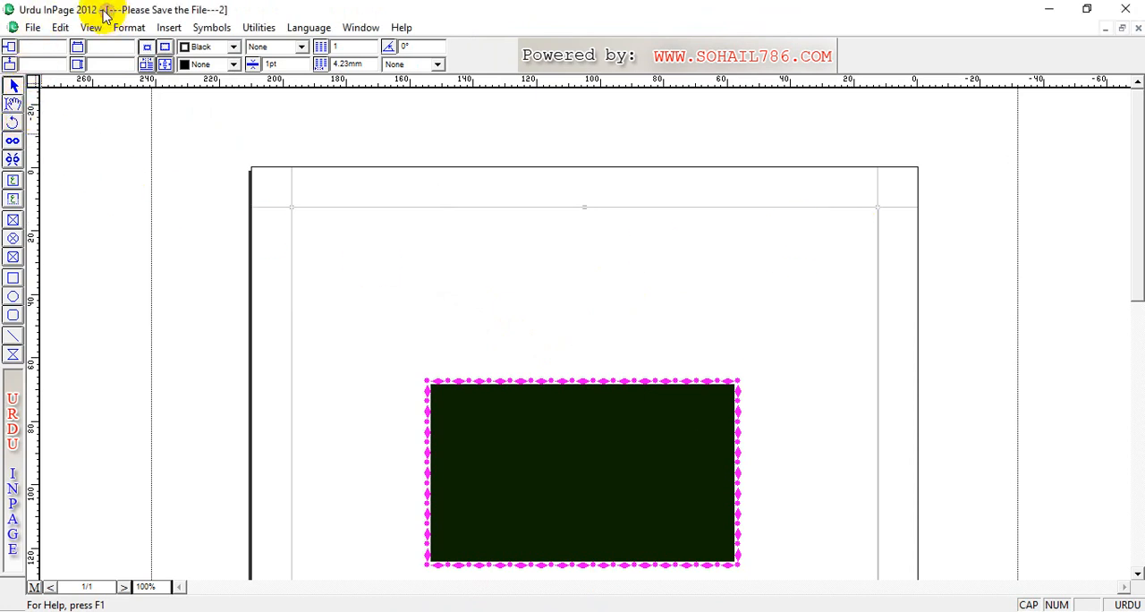
left_click(31, 28)
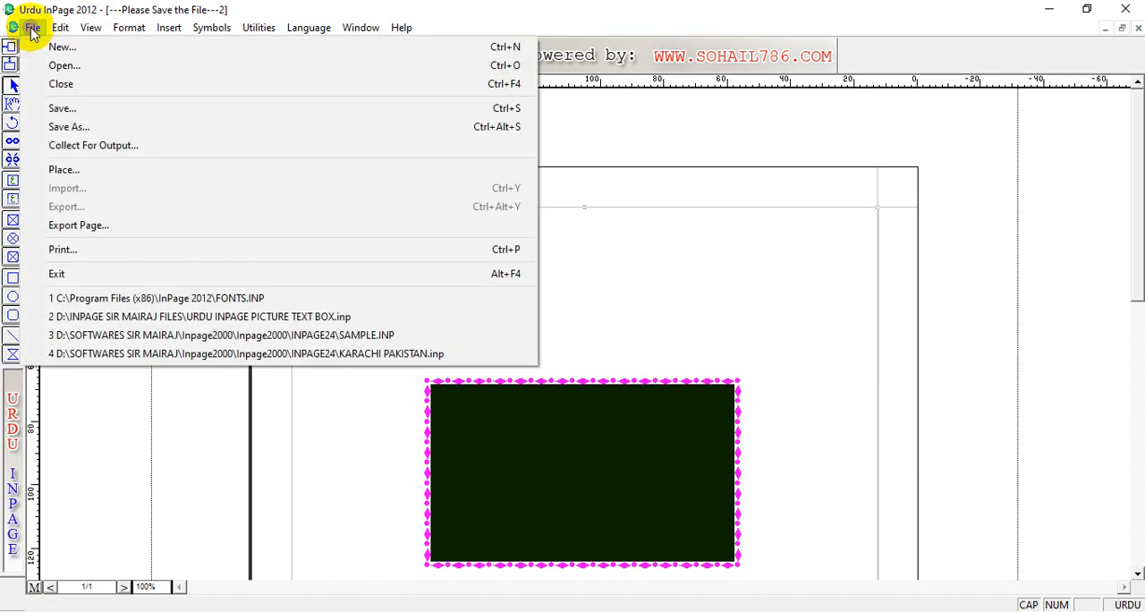
left_click(59, 66)
left_click(434, 262)
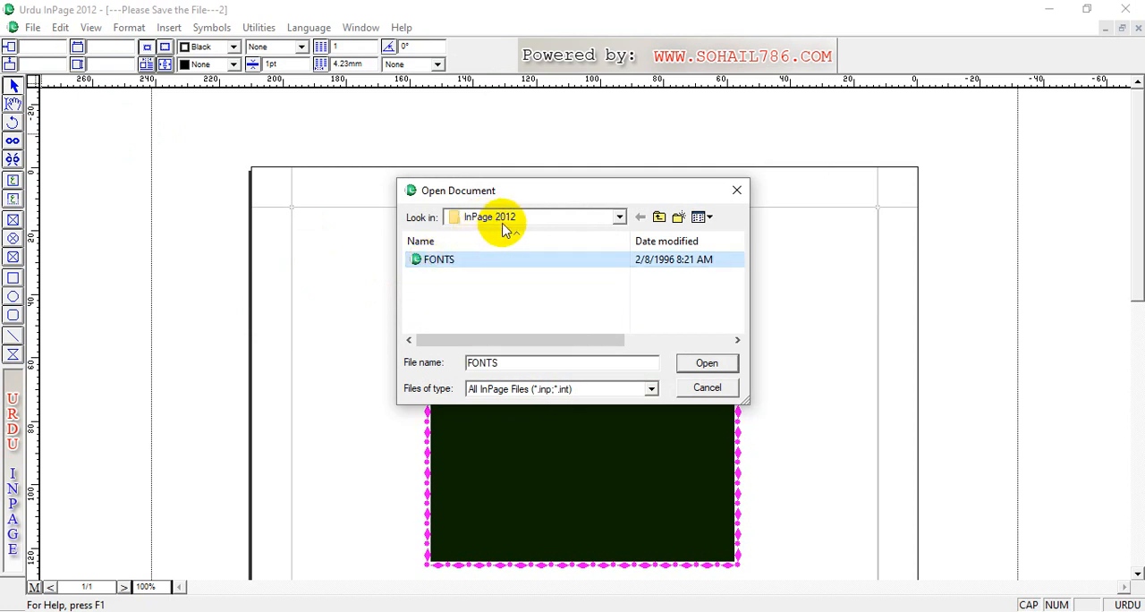
left_click(449, 265)
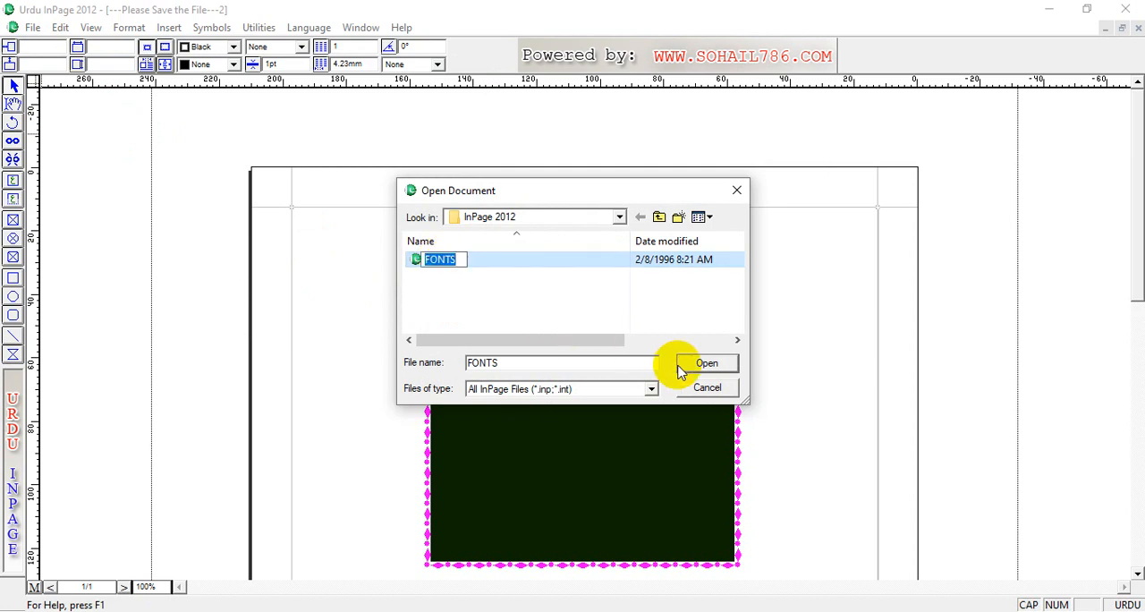
left_click(557, 307)
left_click(442, 259)
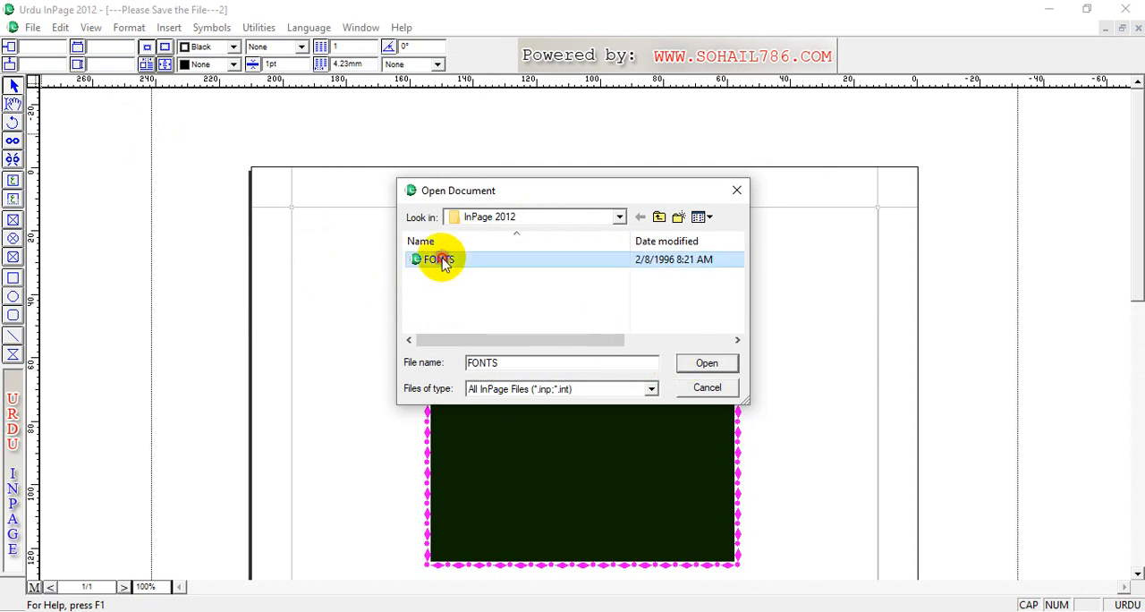
left_click(704, 367)
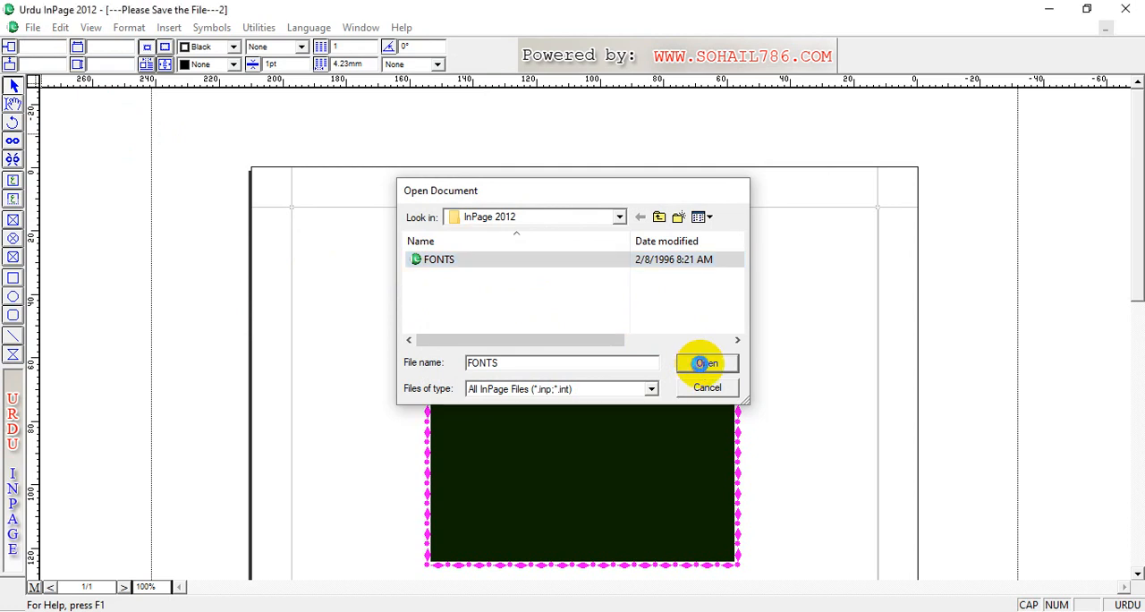
left_click(685, 351)
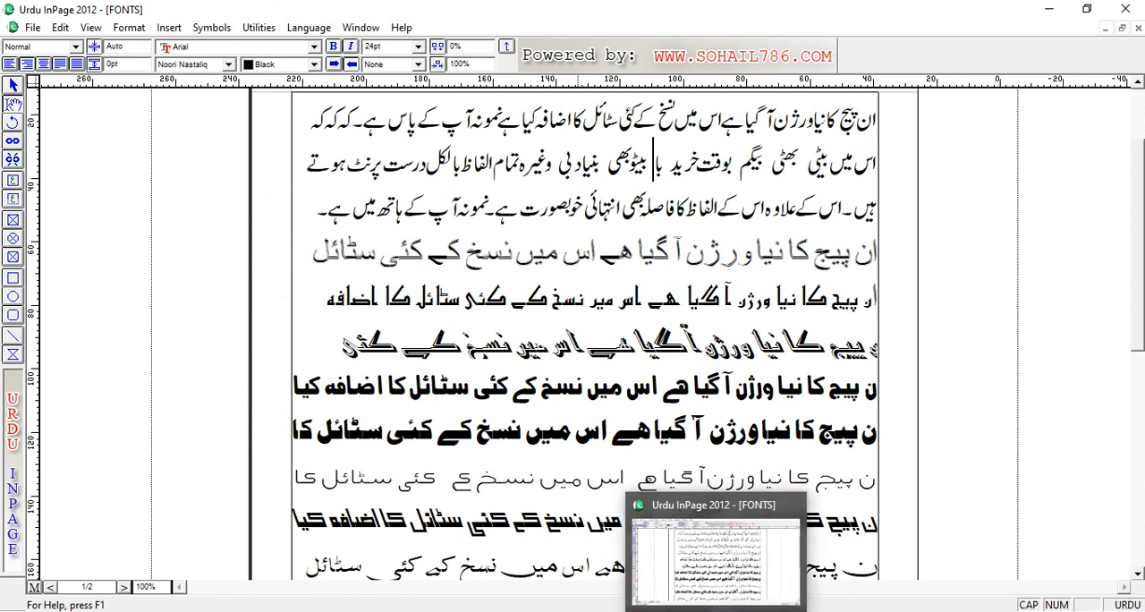
Step: Copy the first three lines of Urdu text in the FONTS document
double_click(603, 383)
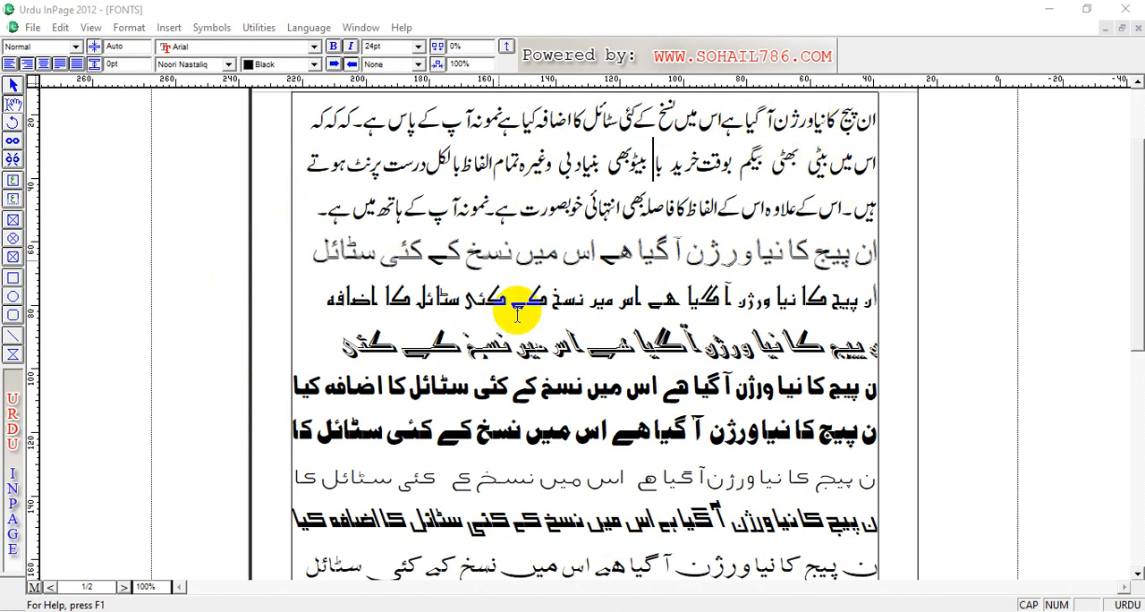
double_click(877, 121)
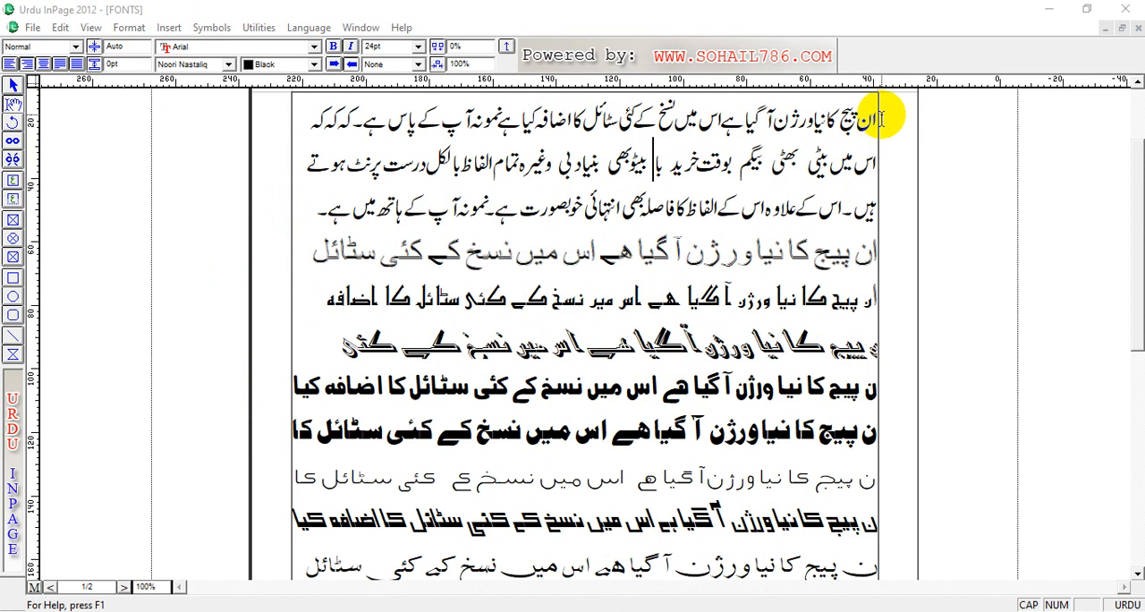
left_click_drag(874, 113, 296, 217)
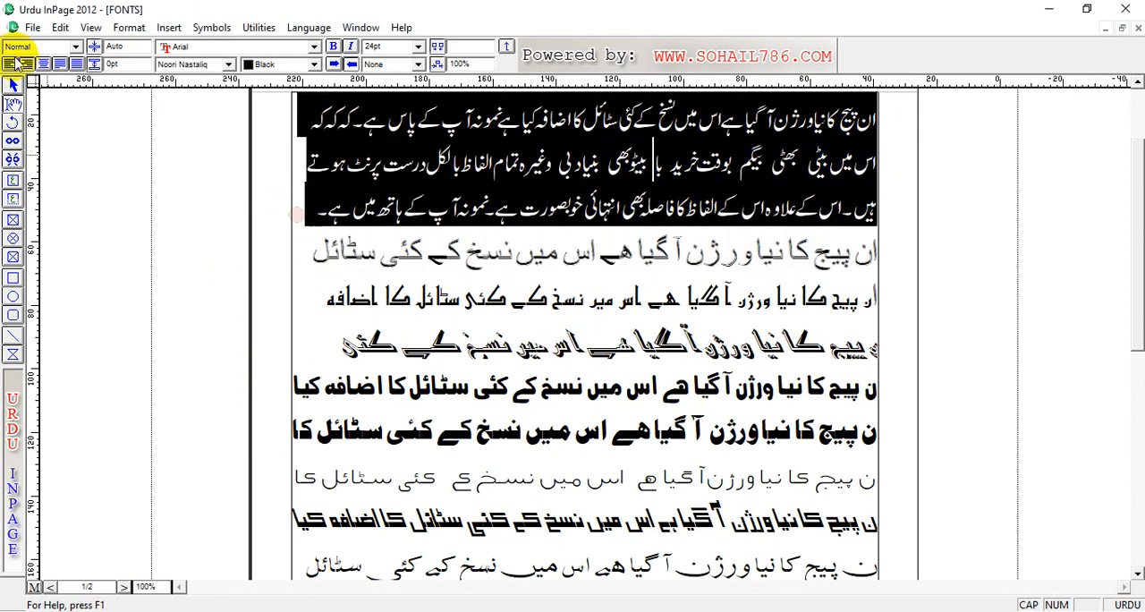
left_click(59, 28)
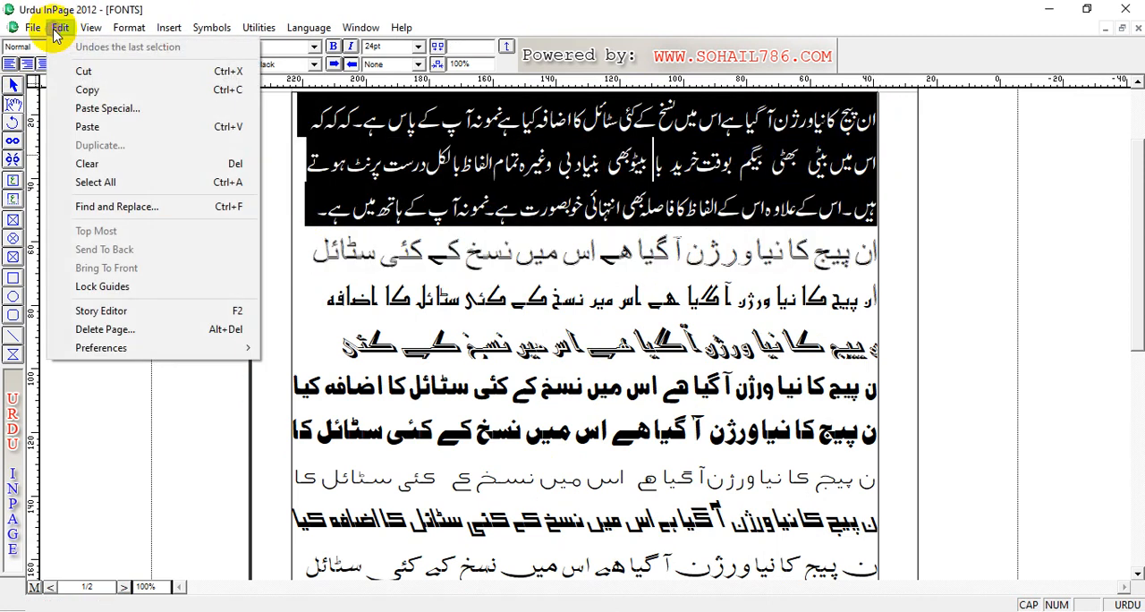
left_click(93, 89)
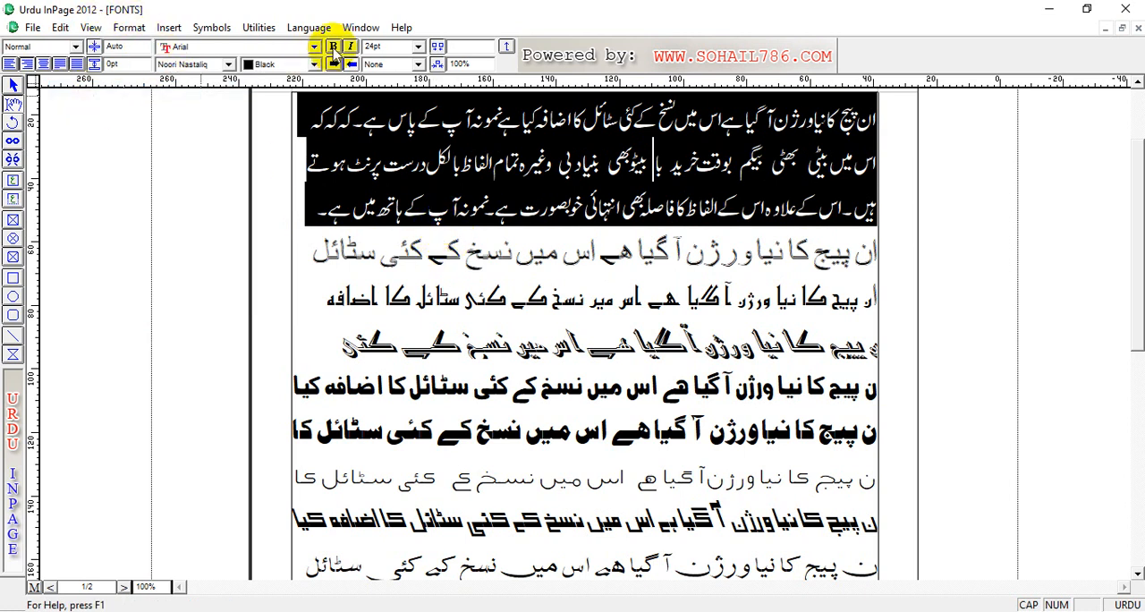
Step: Switch to the unsaved document with the rectangle and paste the copied Urdu text three times into the page's text frame
left_click(362, 28)
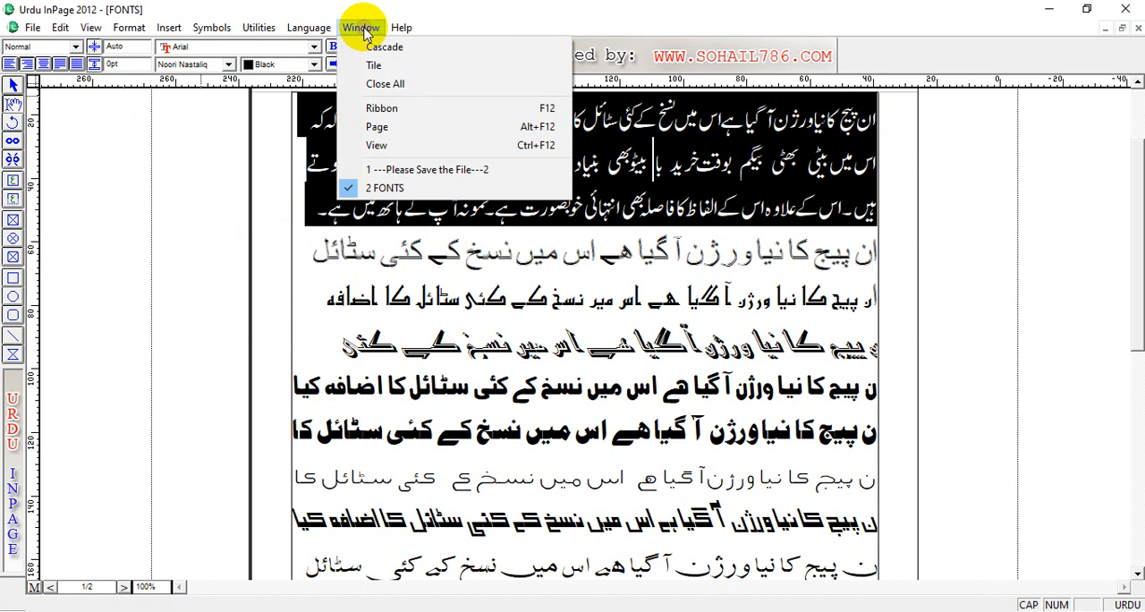
left_click(407, 172)
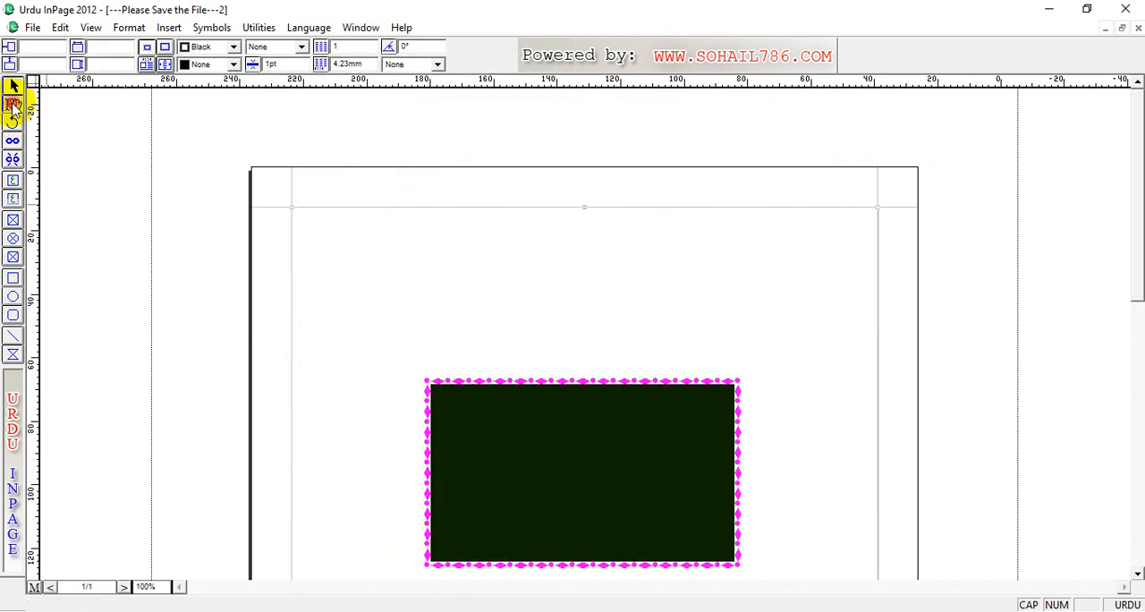
left_click(12, 106)
left_click(628, 229)
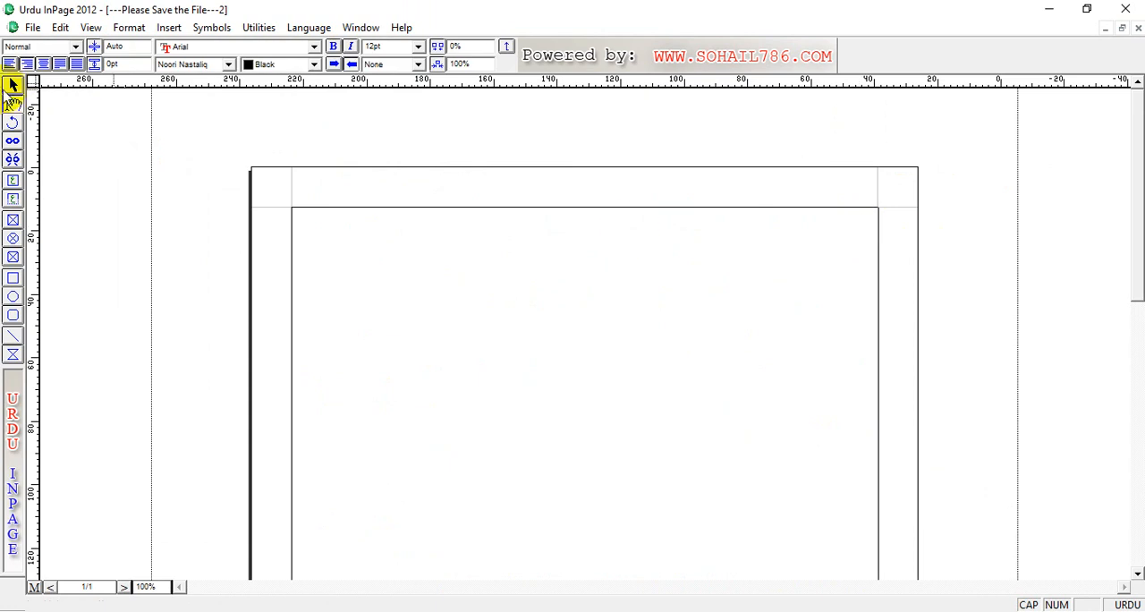
left_click(60, 27)
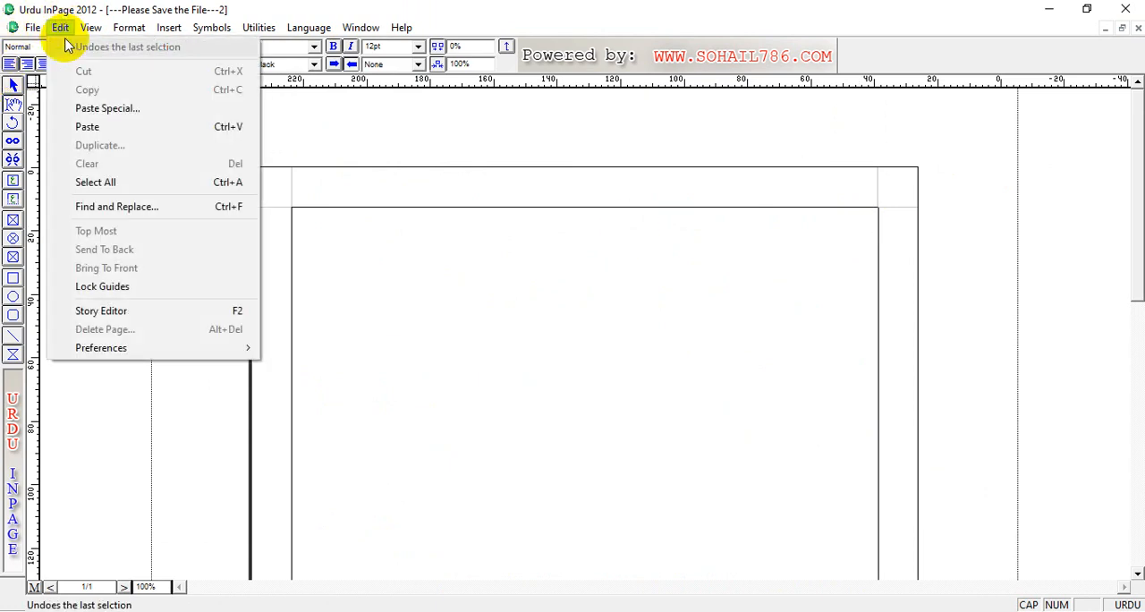
left_click(101, 128)
left_click(60, 27)
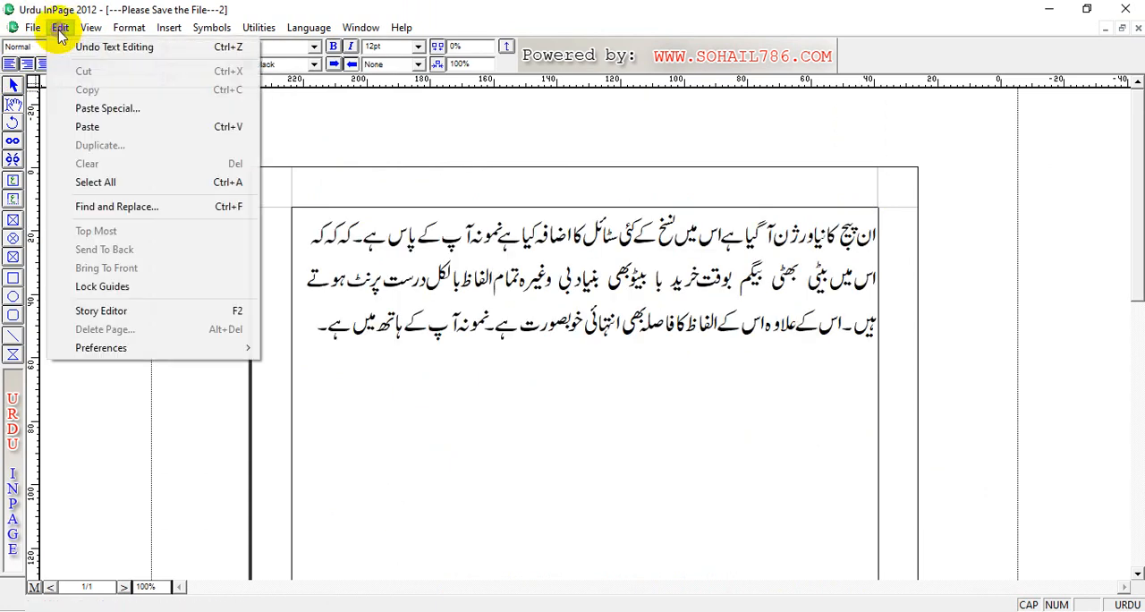
left_click(89, 126)
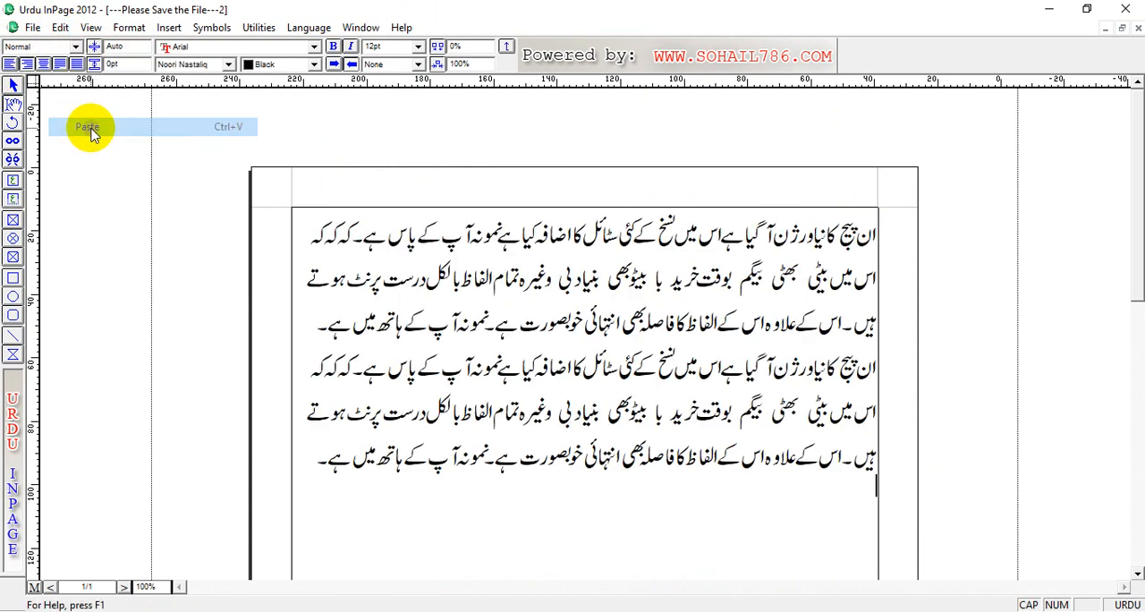
left_click(60, 27)
left_click(87, 128)
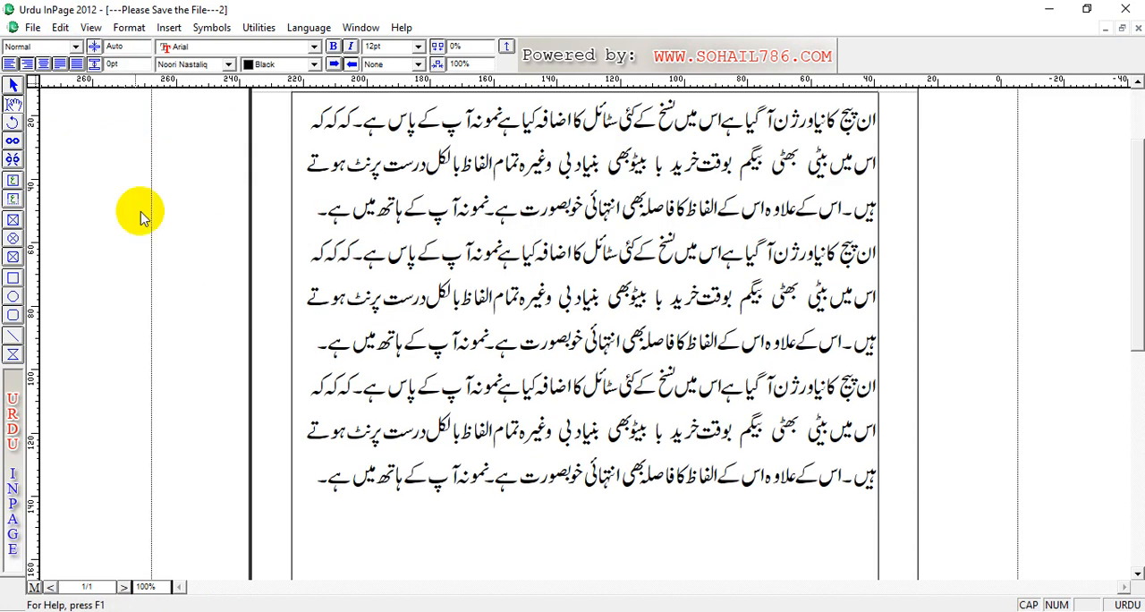
Step: Enable text run-around on the rectangle and move it among the text to about 56 mm horizontally and 56 mm vertically
left_click(14, 86)
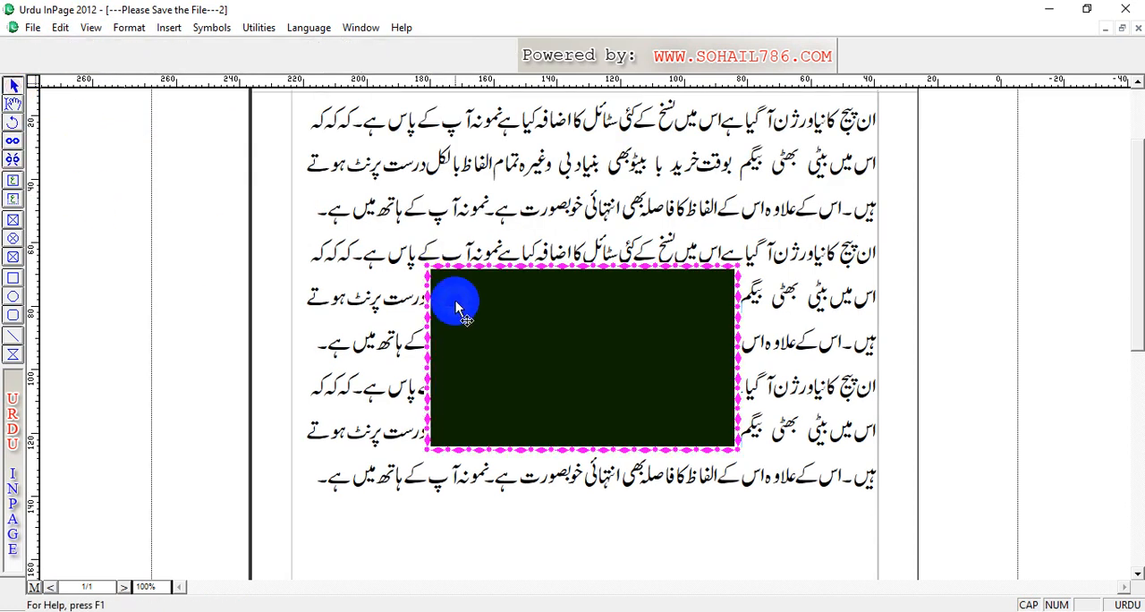
left_click(495, 297)
left_click_drag(547, 327, 595, 252)
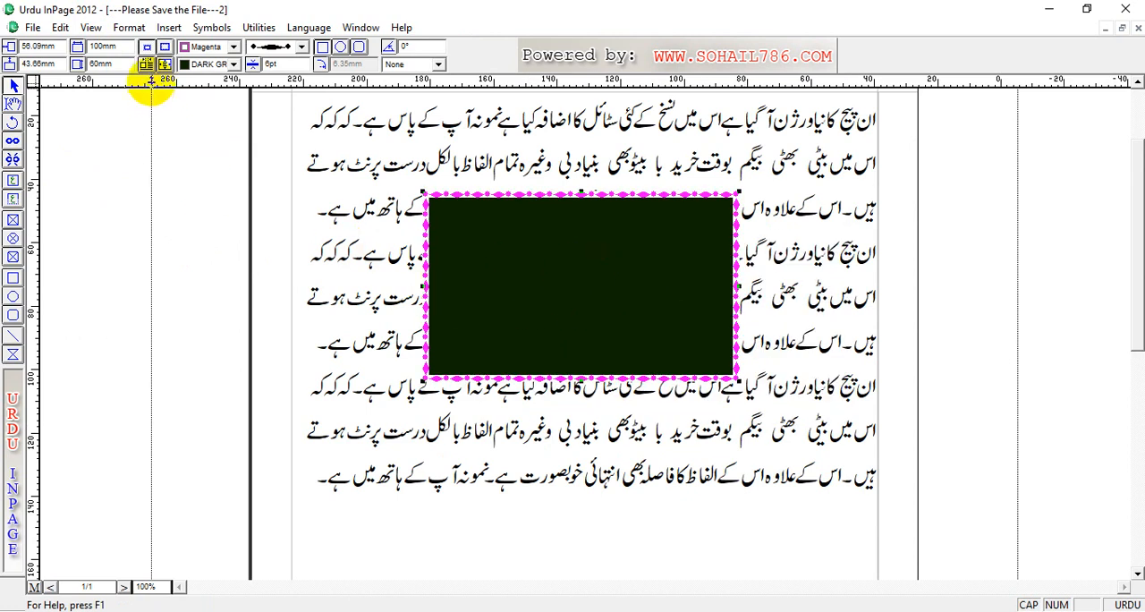
left_click(147, 66)
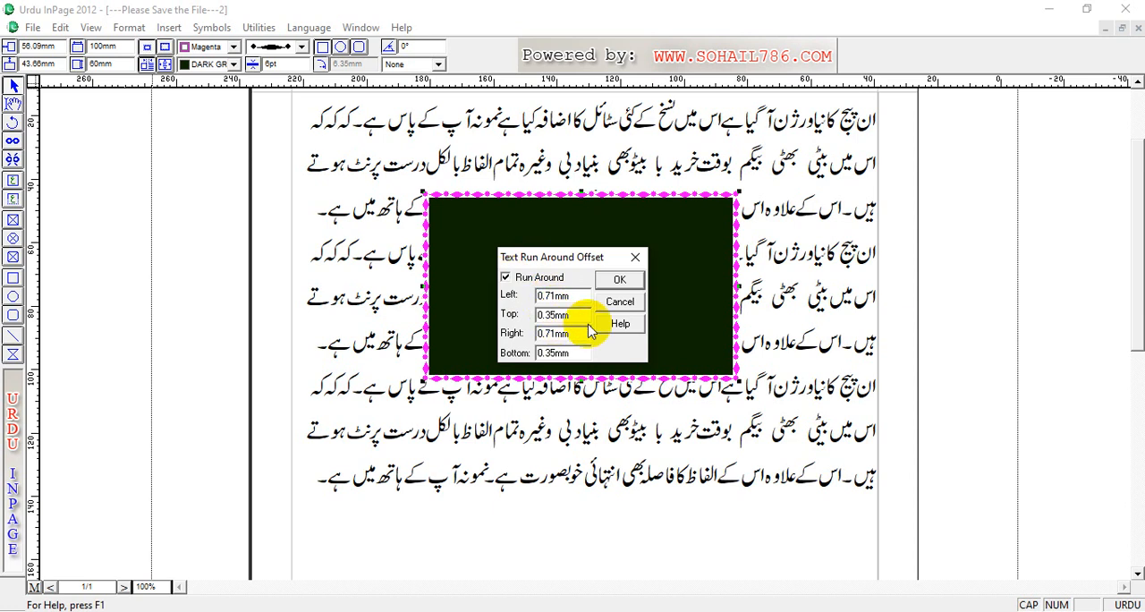
left_click(619, 280)
mouse_move(618, 289)
left_mouse_down()
mouse_move(652, 263)
mouse_move(632, 281)
mouse_move(632, 312)
mouse_move(617, 329)
mouse_move(790, 268)
mouse_move(690, 289)
mouse_move(670, 340)
mouse_move(629, 374)
mouse_move(616, 294)
left_mouse_up()
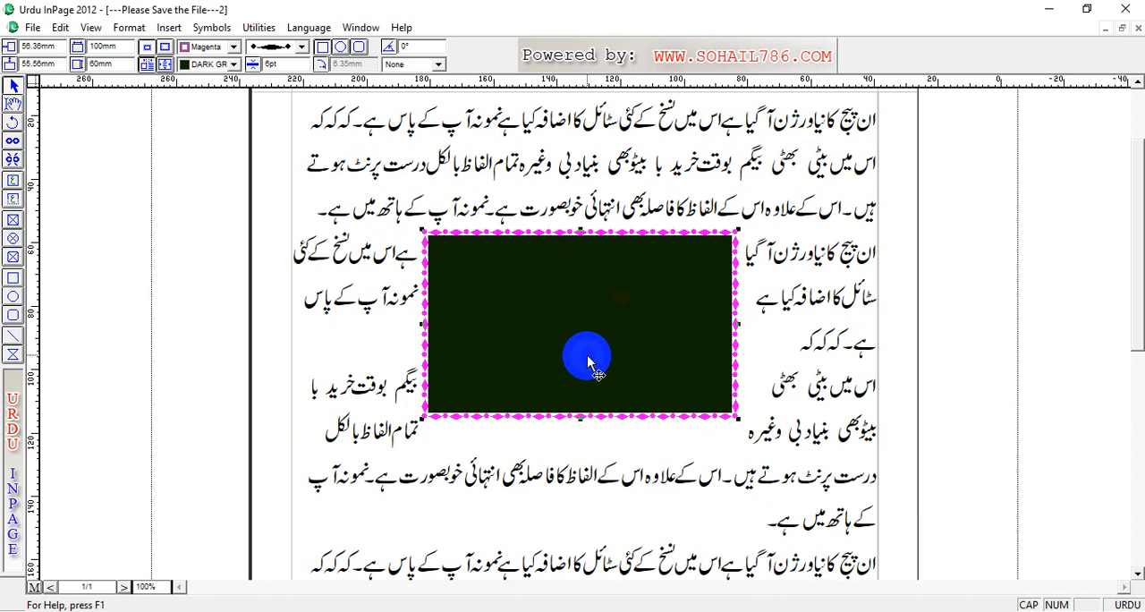
Step: Set the rectangle's left inset to 10 mm and try to undo the change
left_click(165, 65)
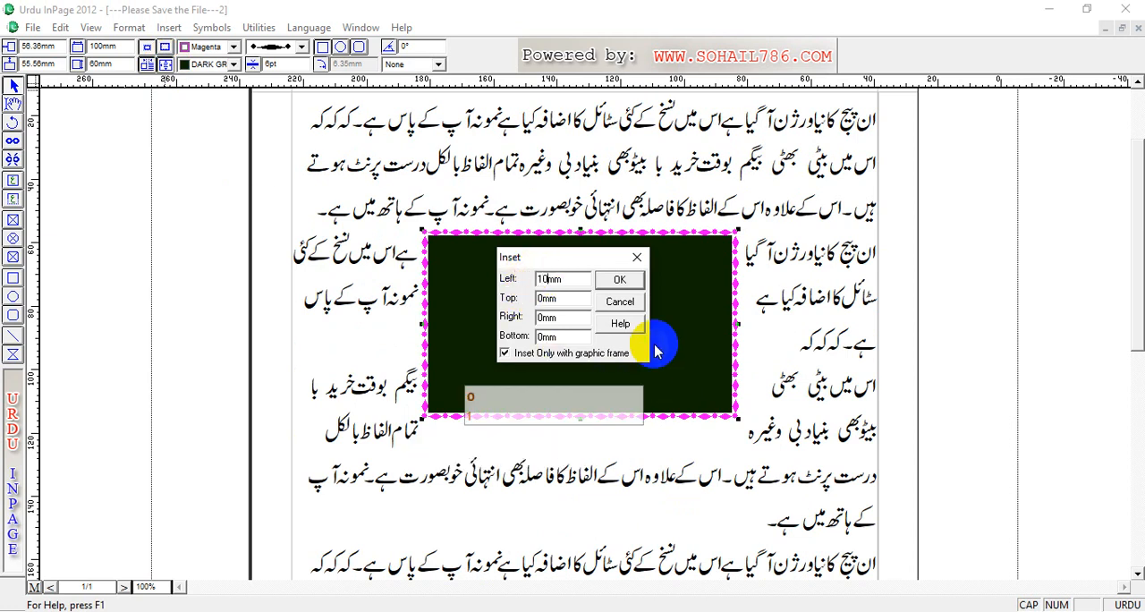
left_click(619, 279)
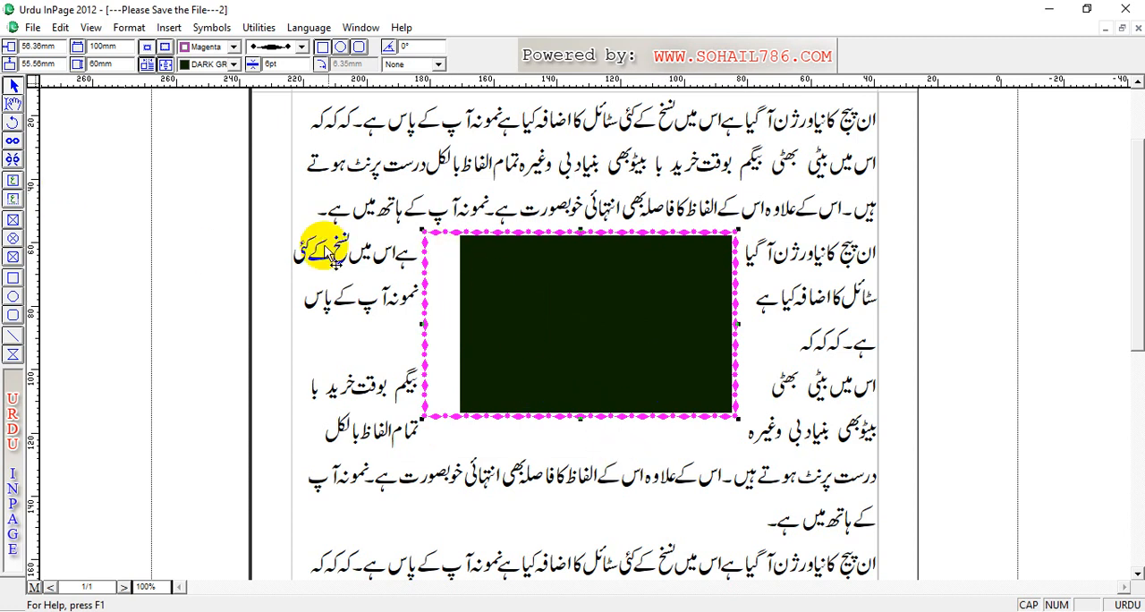
left_click(60, 26)
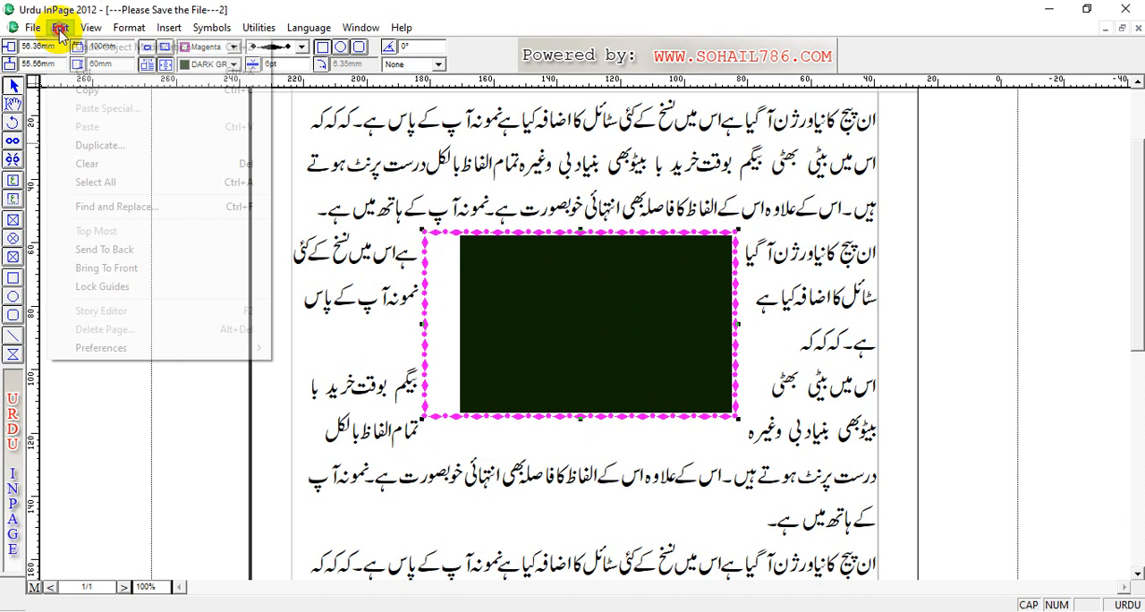
left_click(89, 50)
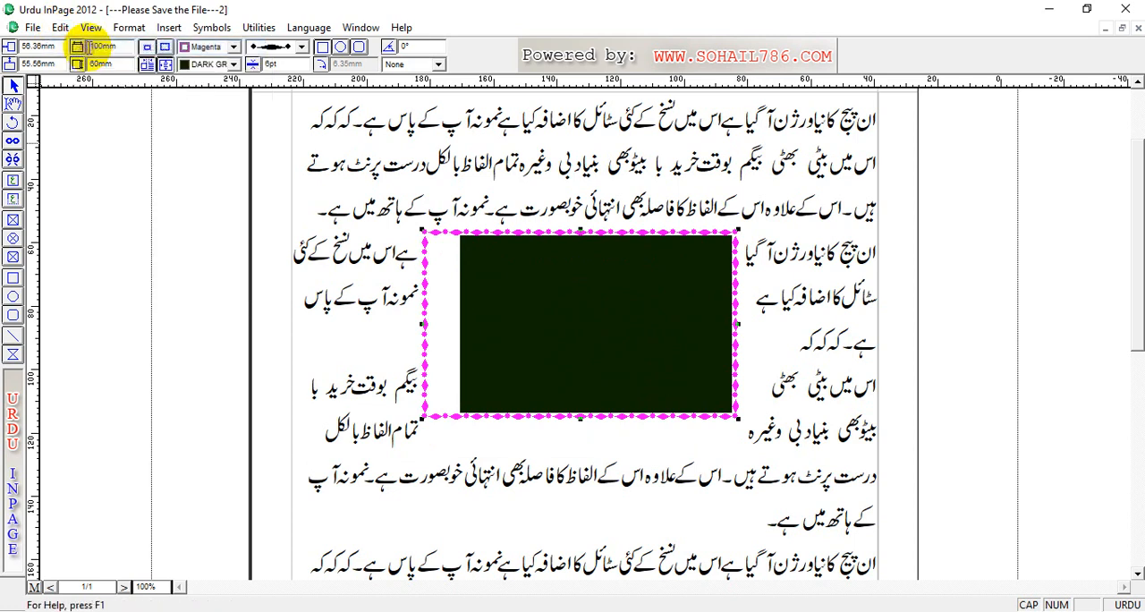
Step: Move the rectangle to about 75 mm horizontally and 64 mm vertically, and set its left inset to 0 mm
left_click_drag(546, 293, 486, 318)
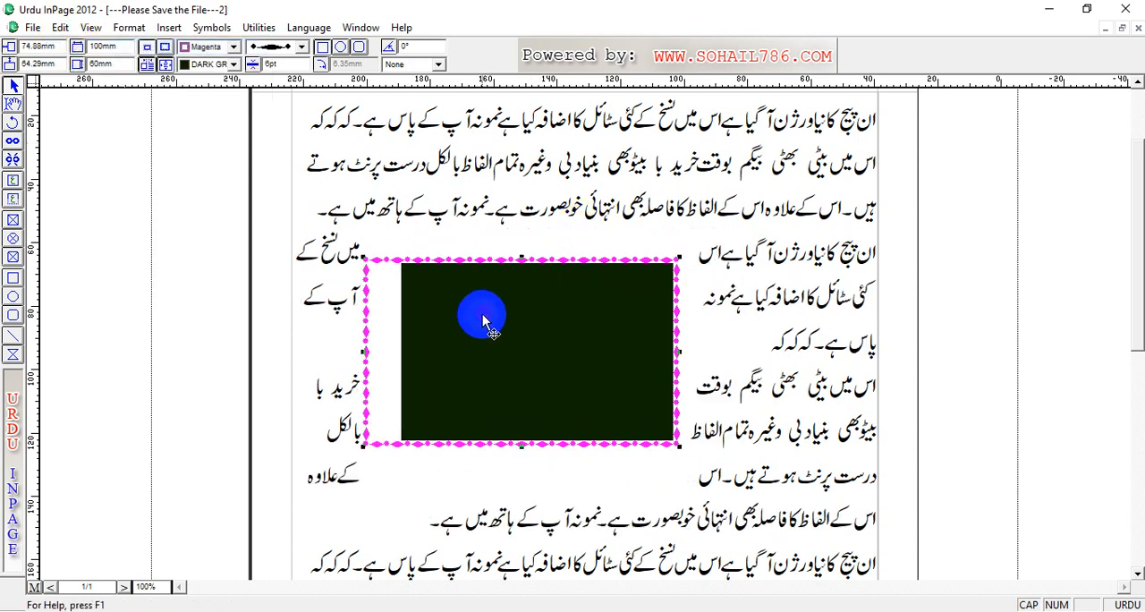
left_click(165, 66)
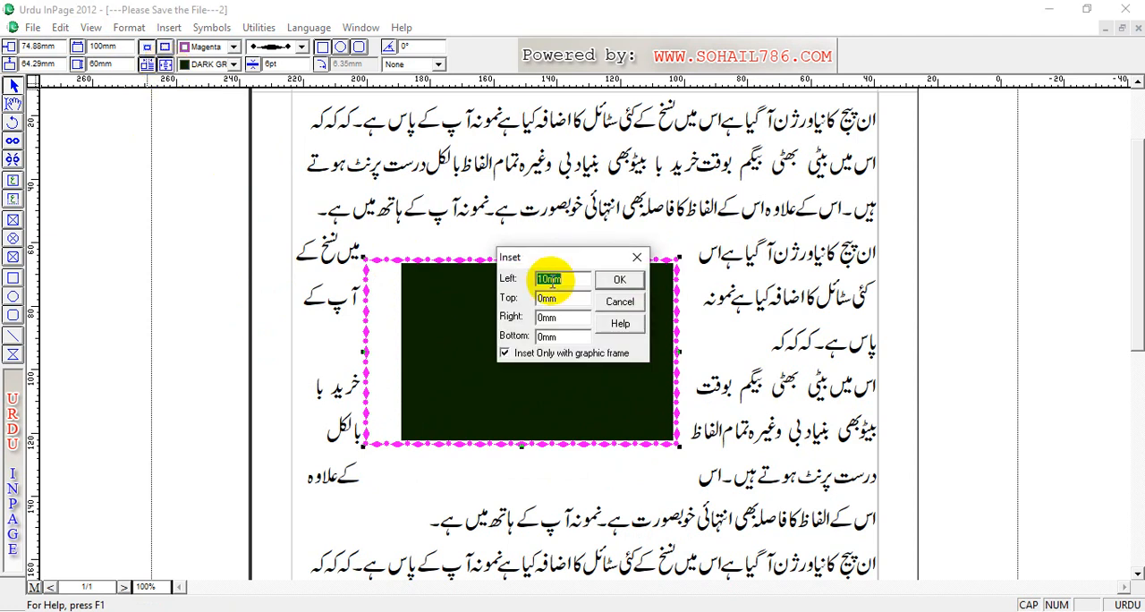
left_click_drag(547, 279, 511, 275)
type("0")
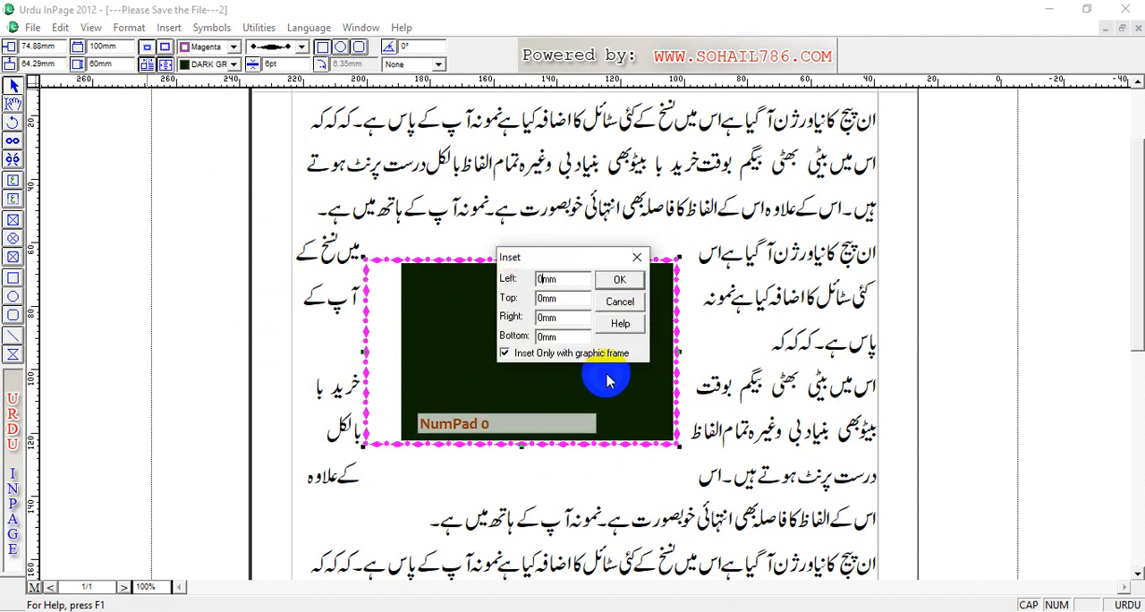
left_click(620, 280)
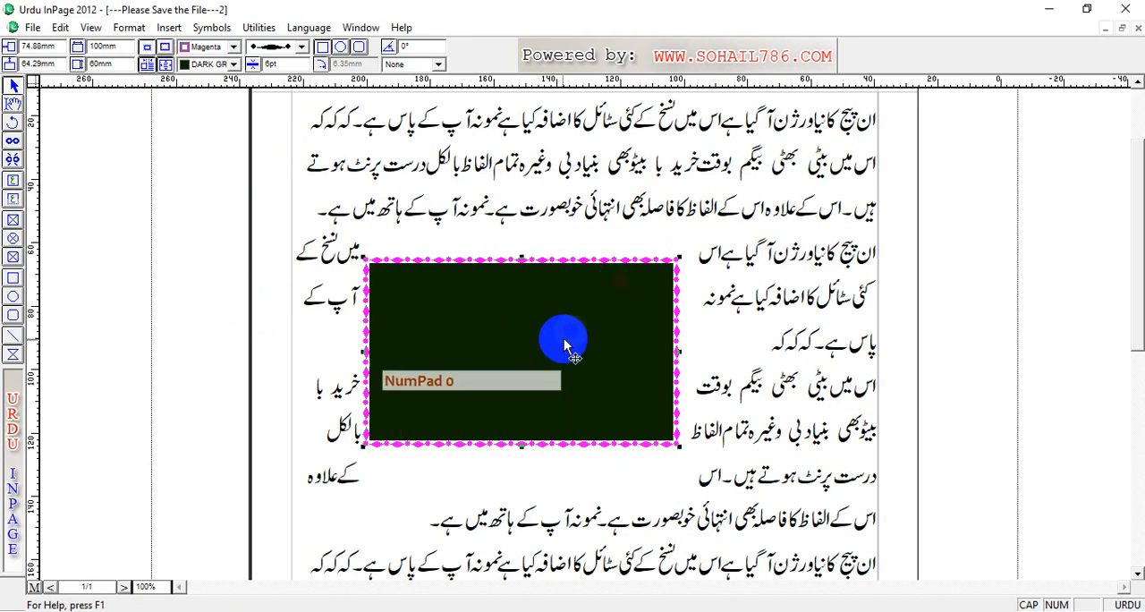
Step: Move the rectangle to about 58 mm horizontally and 57 mm vertically, and set its left, top, right and bottom insets to 5 mm
left_click_drag(412, 313, 449, 283)
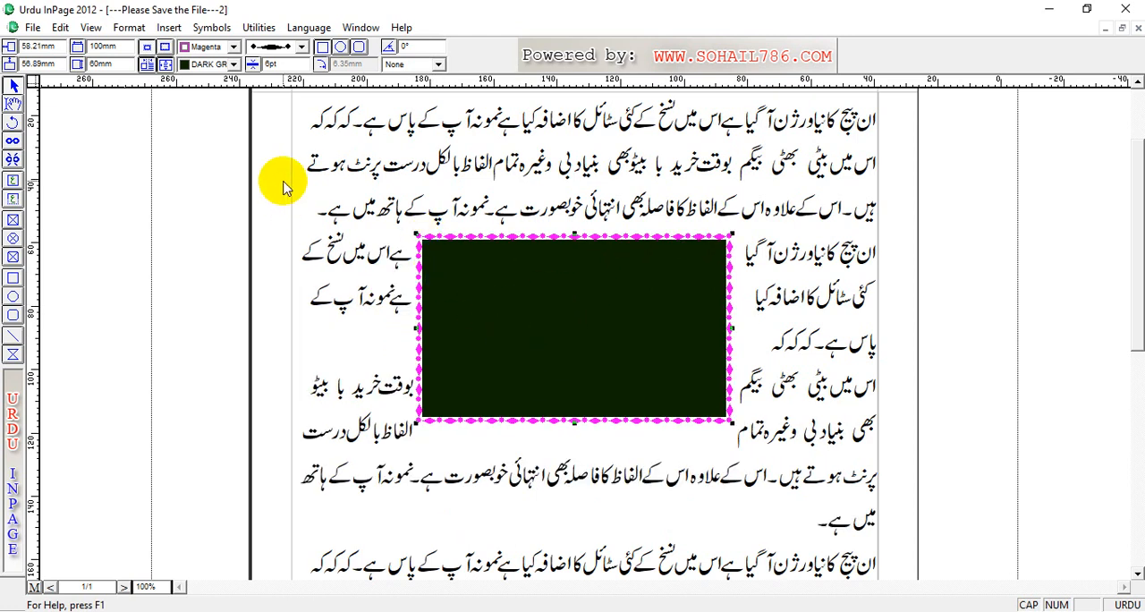
left_click(164, 64)
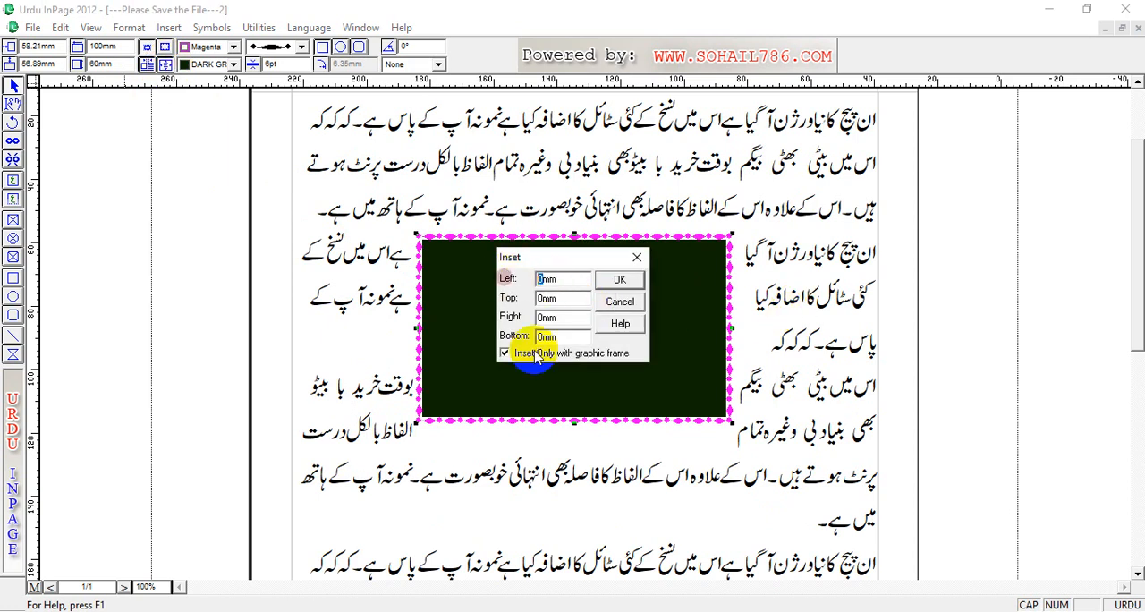
type("5")
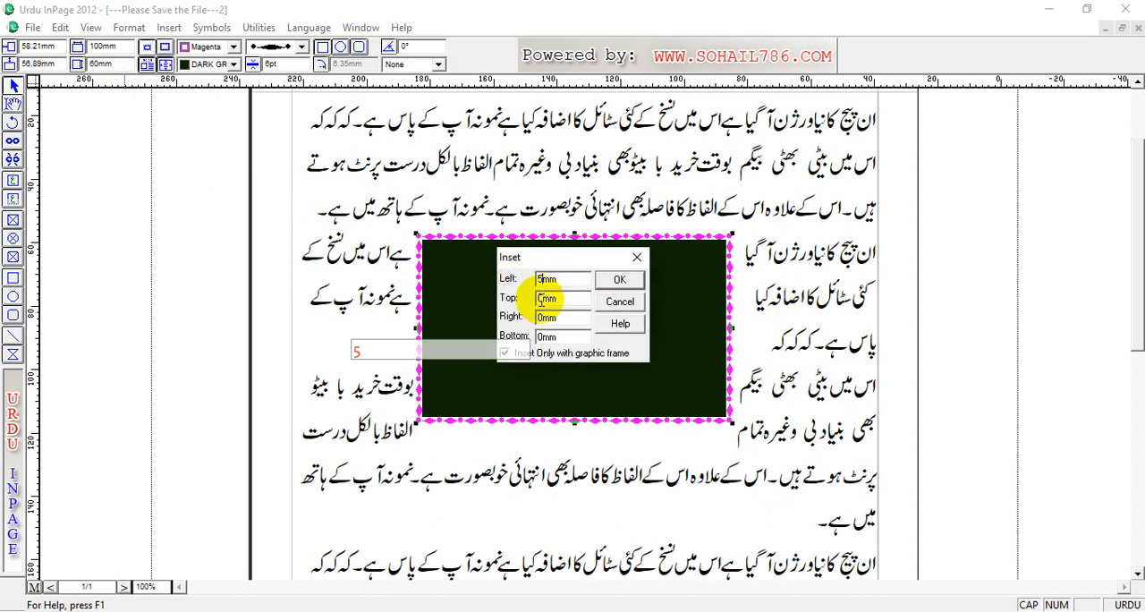
left_click(543, 299)
type("5")
left_click(543, 318)
type("5")
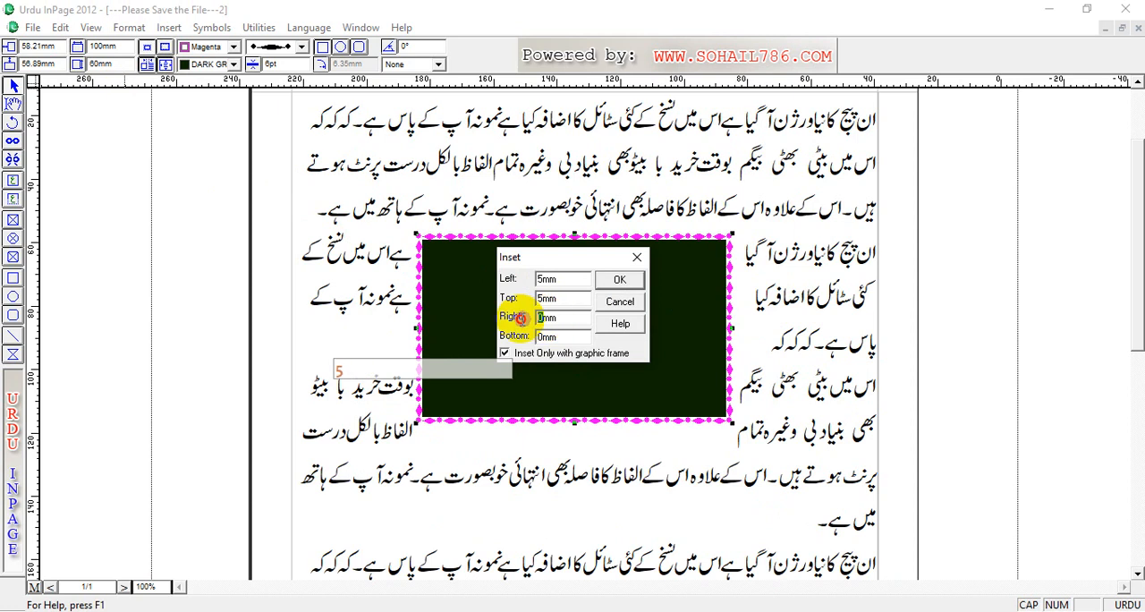
left_click(546, 337)
type("5")
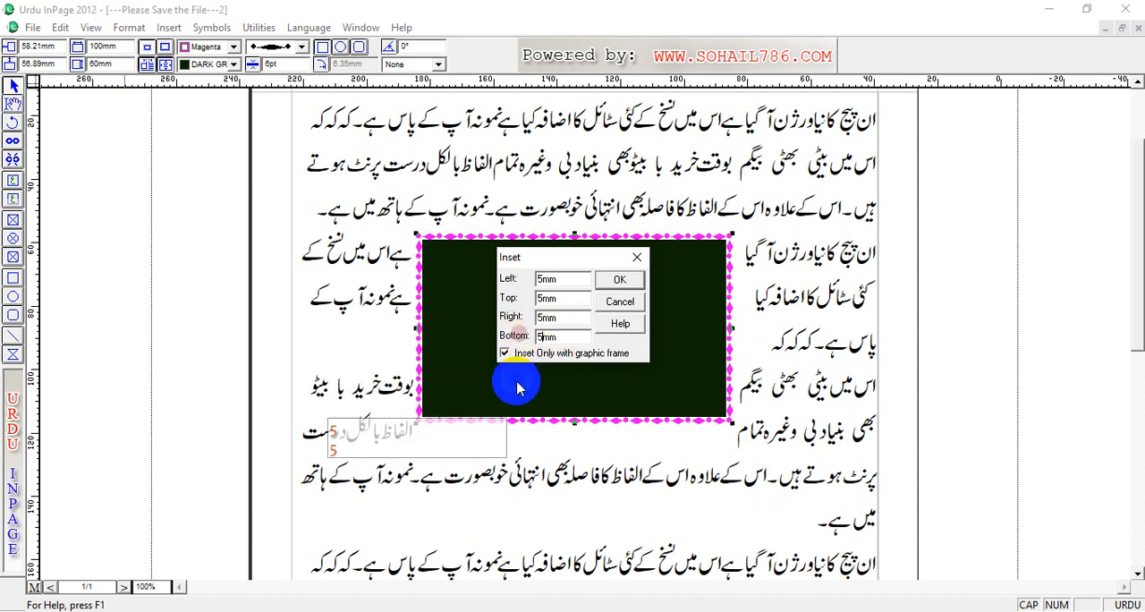
left_click(621, 280)
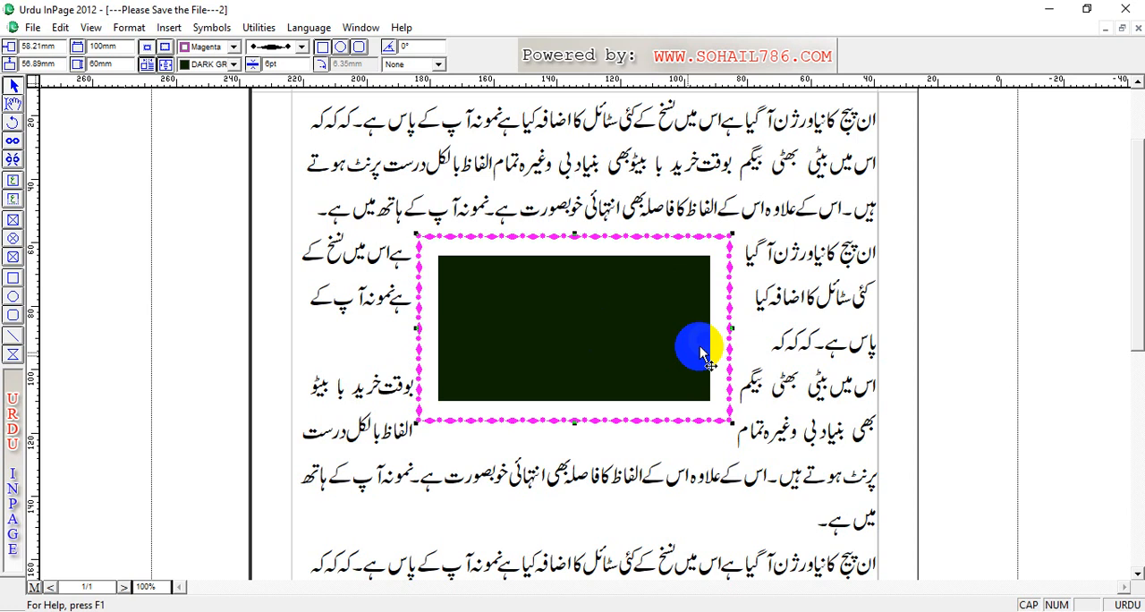
Step: Move the rectangle to about 62 mm horizontally and 50 mm vertically, and disable the Inset Only with graphic frame option
left_click_drag(642, 369, 433, 230)
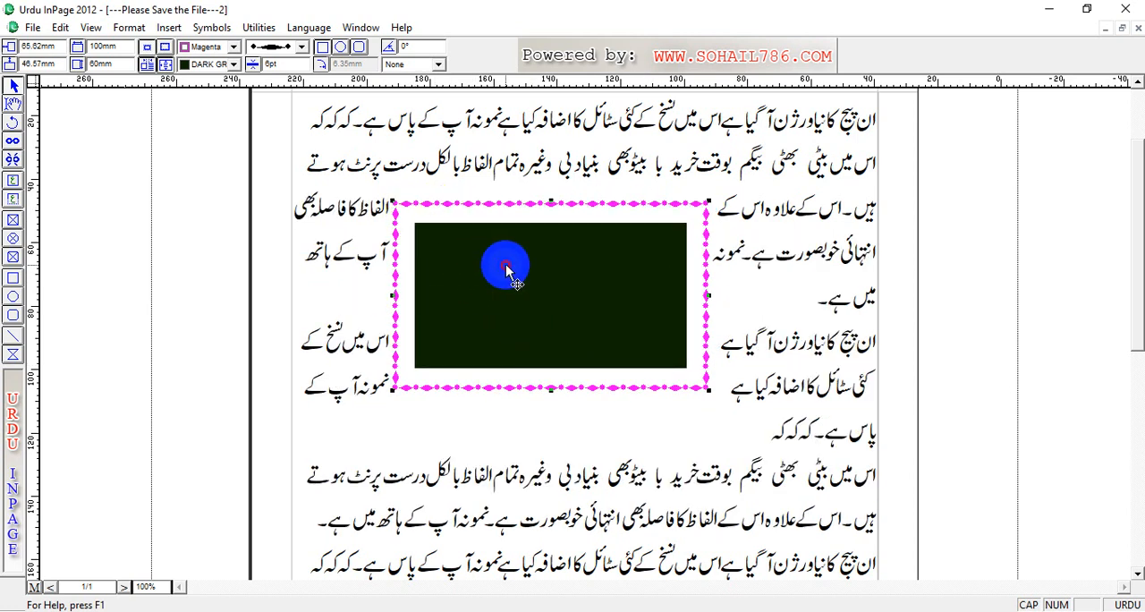
left_click_drag(517, 283, 528, 294)
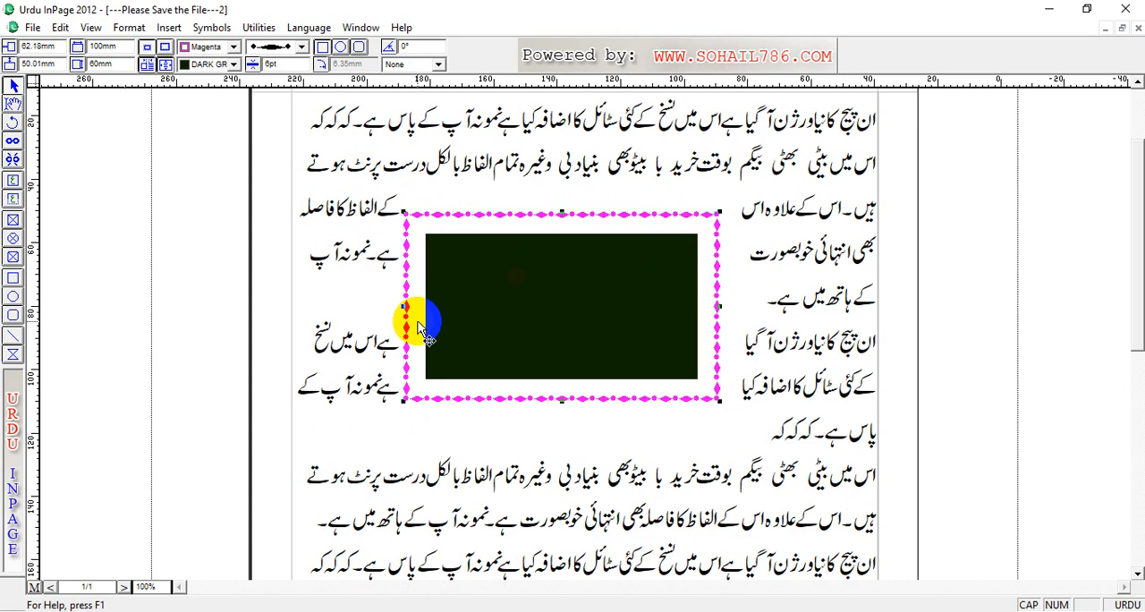
left_click(165, 64)
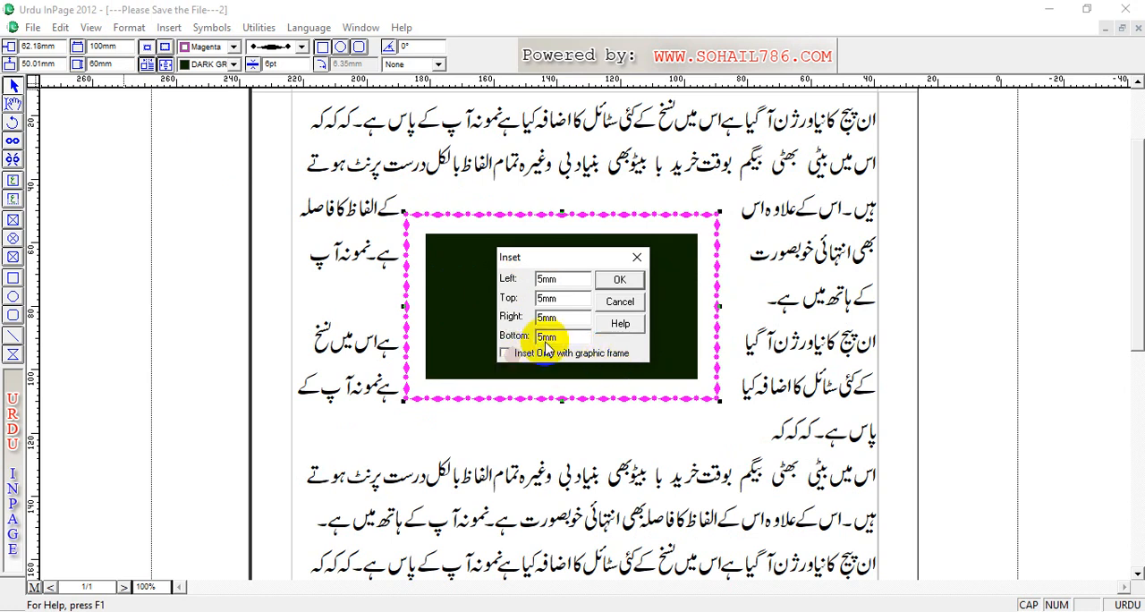
left_click(618, 280)
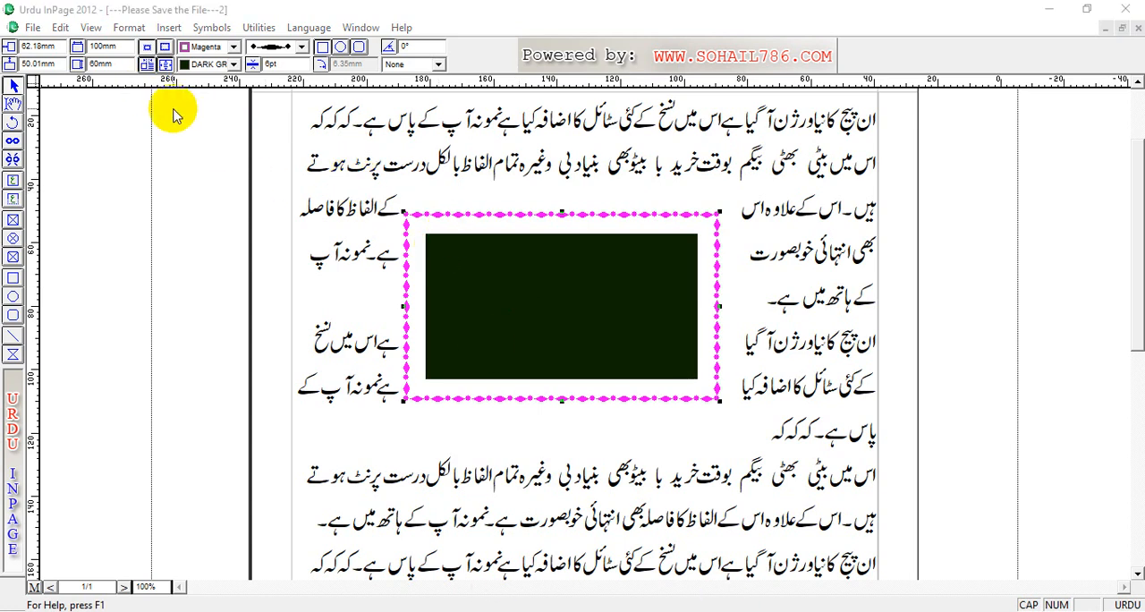
Step: Set all four insets of the rectangle to 0 mm and enable Inset Only with graphic frame
left_click(165, 64)
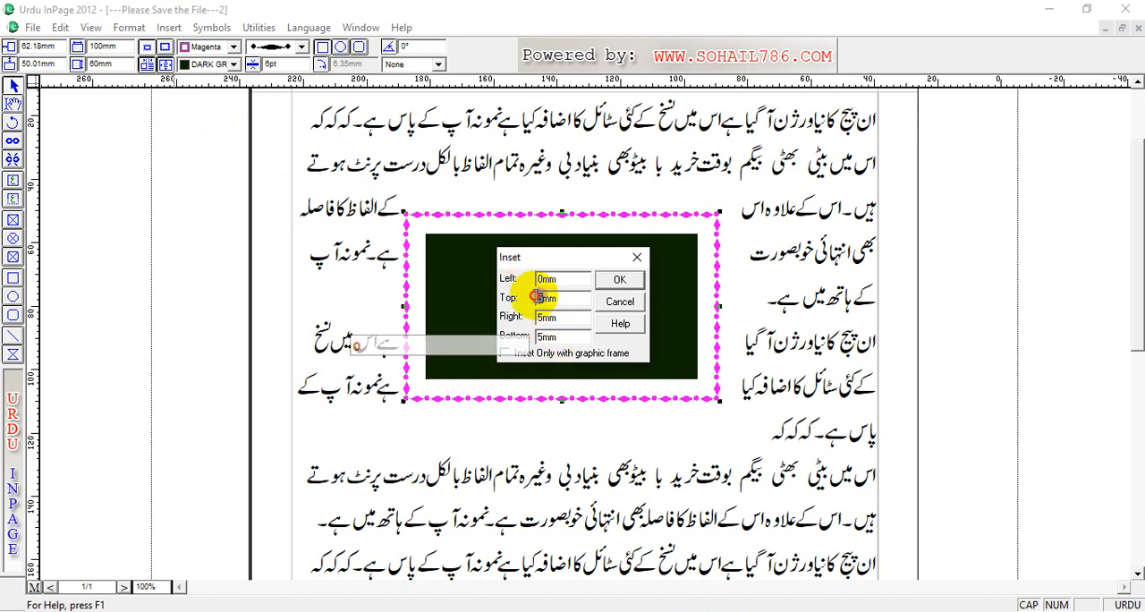
type("0")
left_click_drag(543, 297, 524, 322)
type("0")
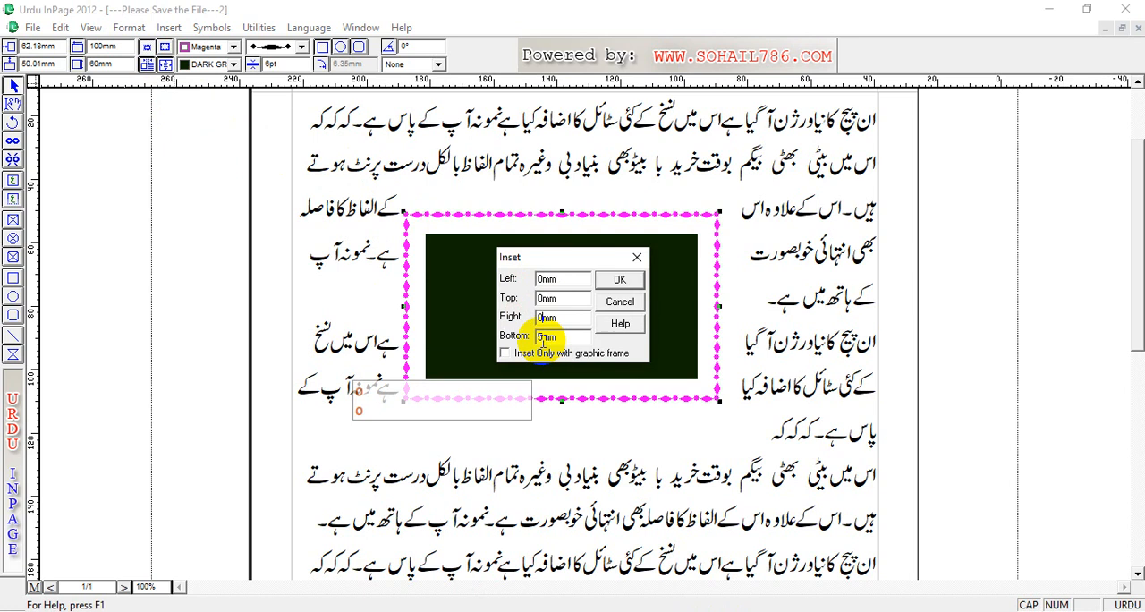
type("0")
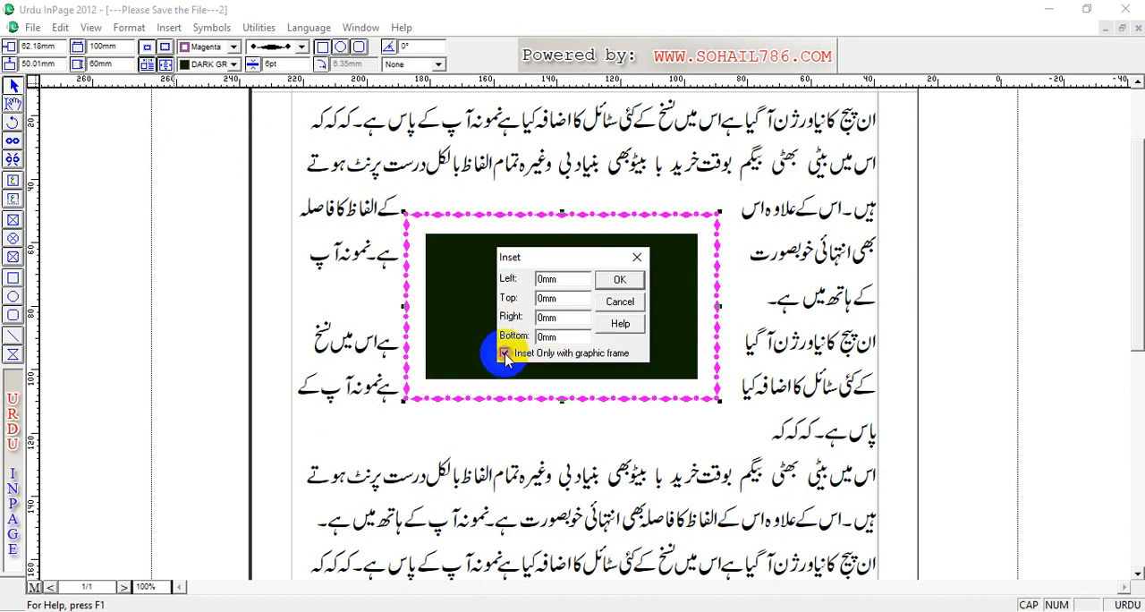
left_click(629, 282)
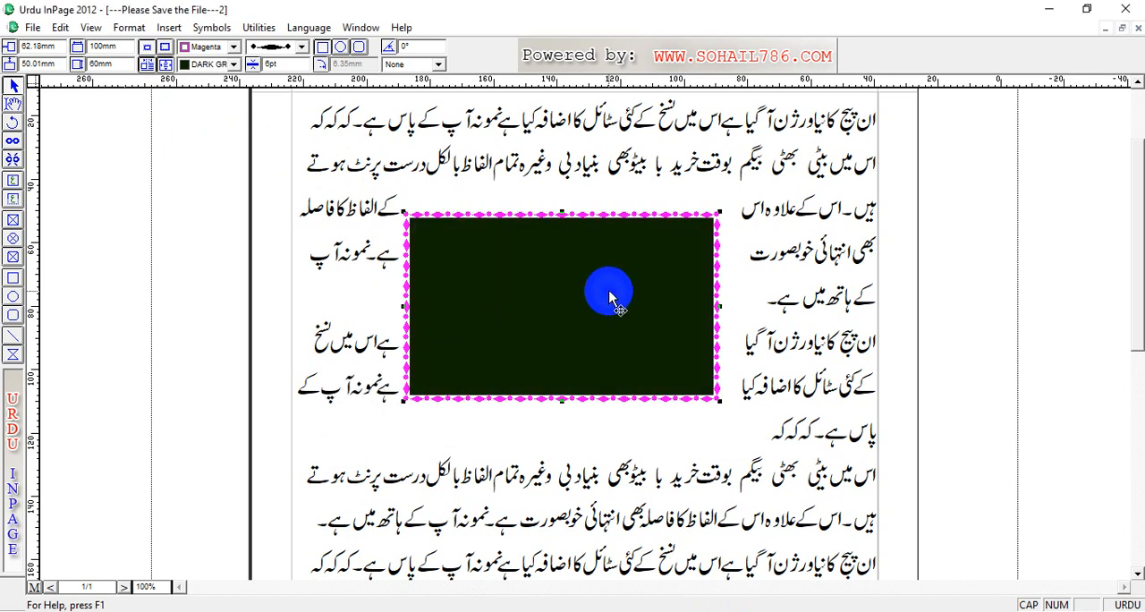
Step: Move the rectangle to about 53 mm horizontally and 57 mm vertically, and set its top text run-around offset to 2.0 mm
left_click_drag(555, 285, 587, 308)
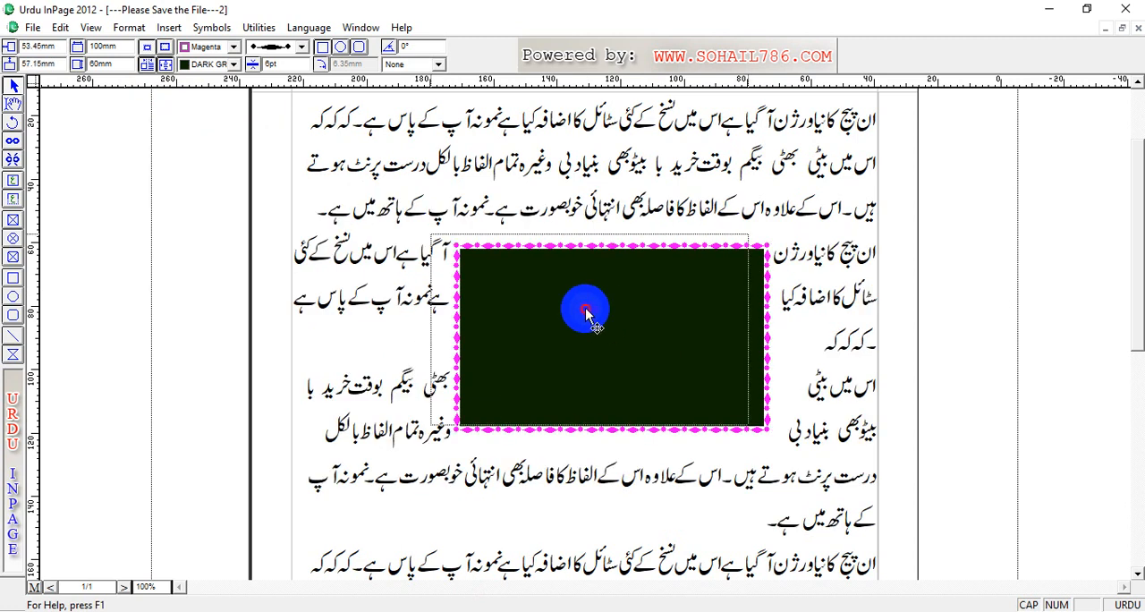
left_click(147, 66)
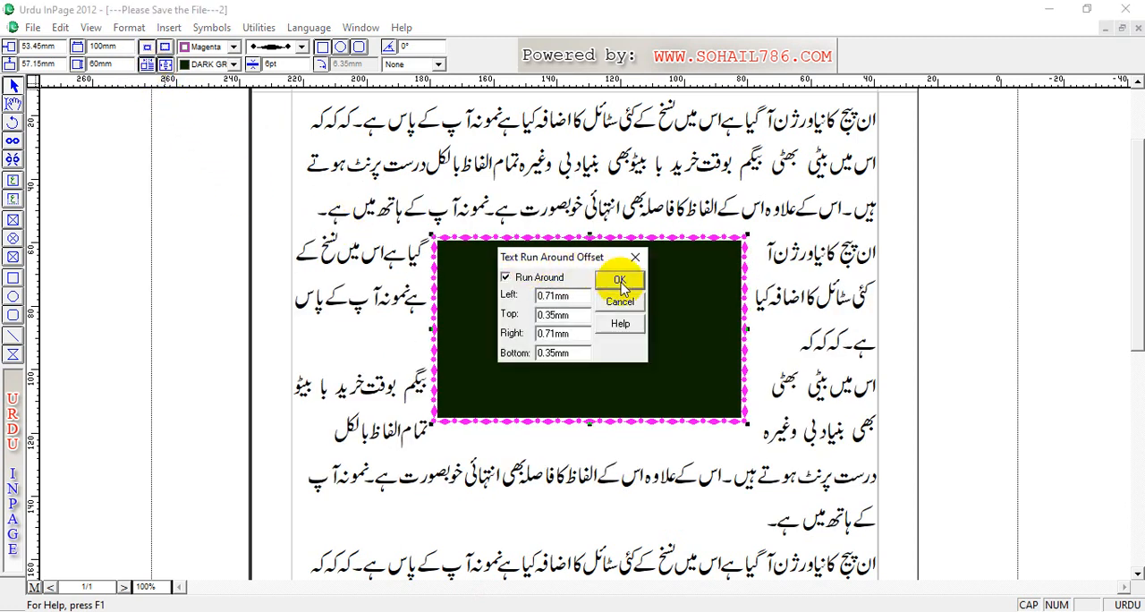
left_click(625, 305)
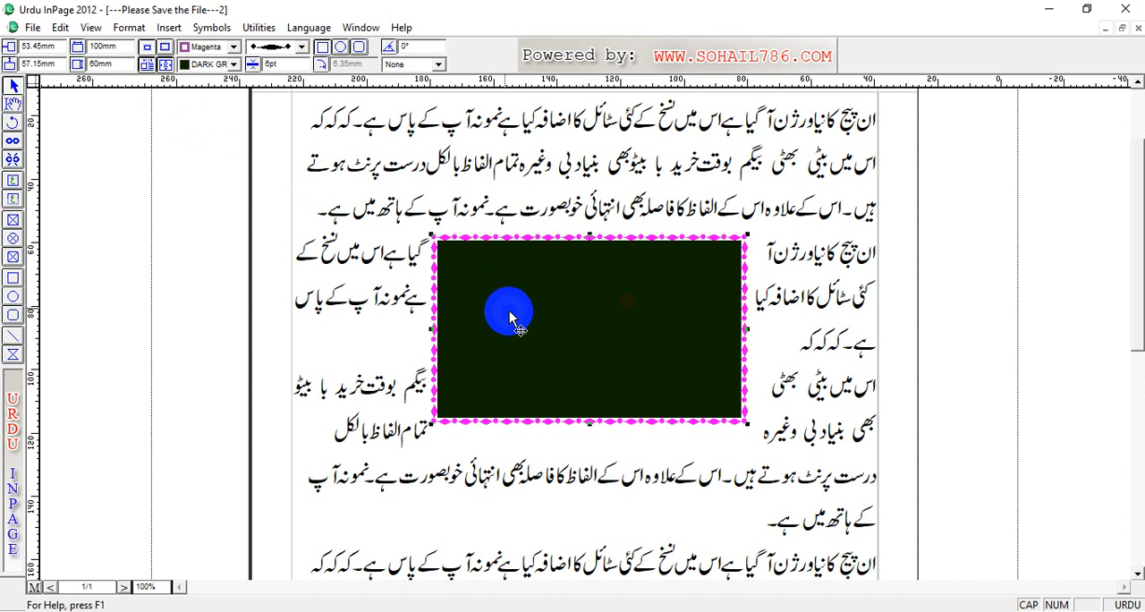
left_click(127, 28)
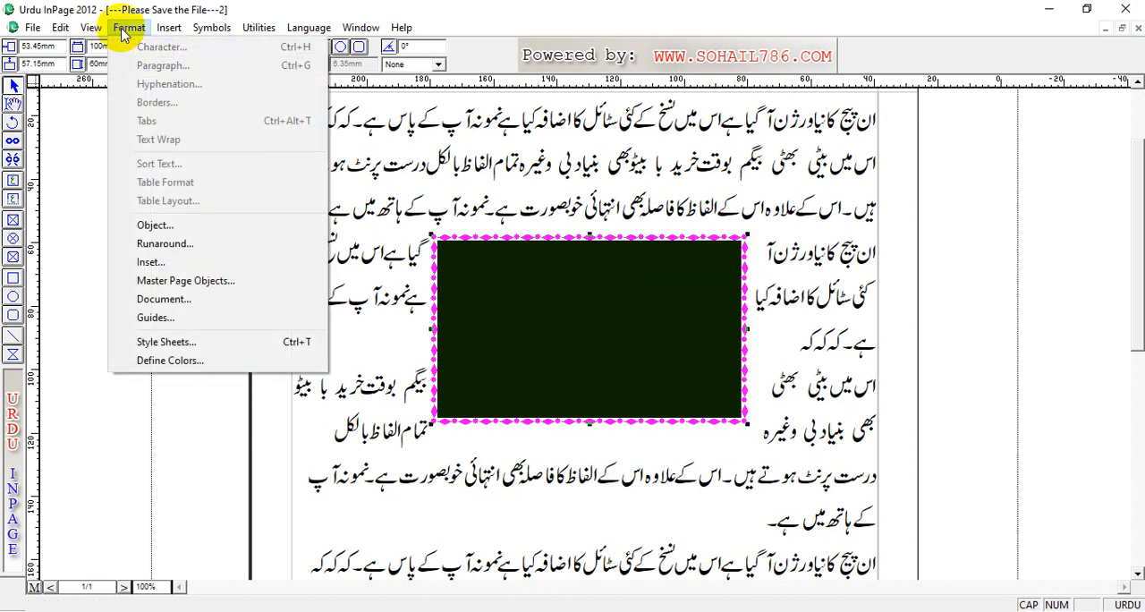
left_click(159, 244)
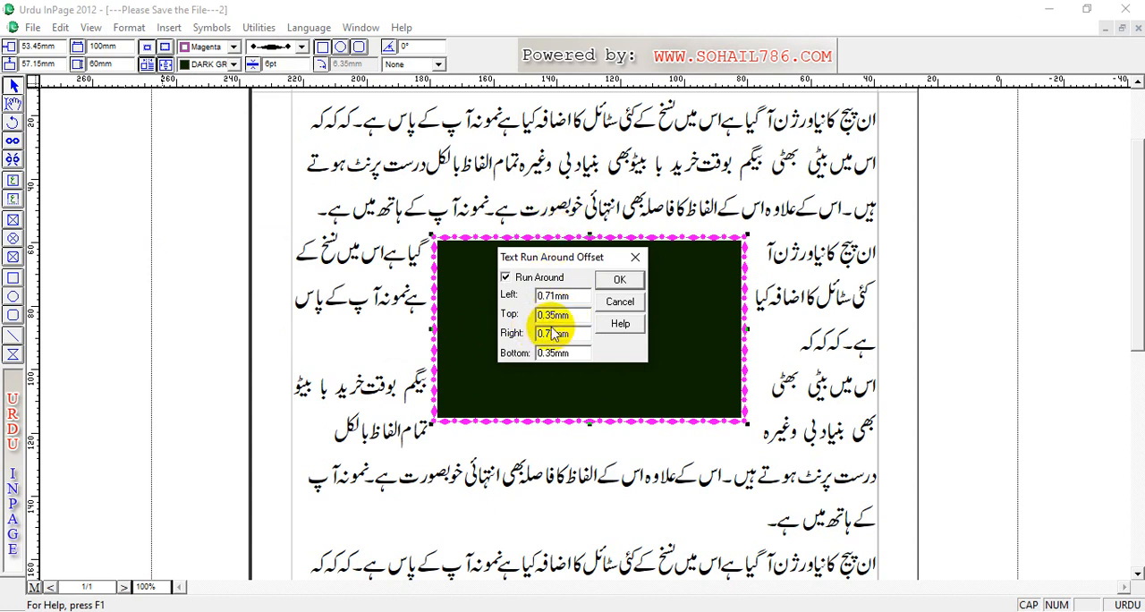
double_click(552, 315)
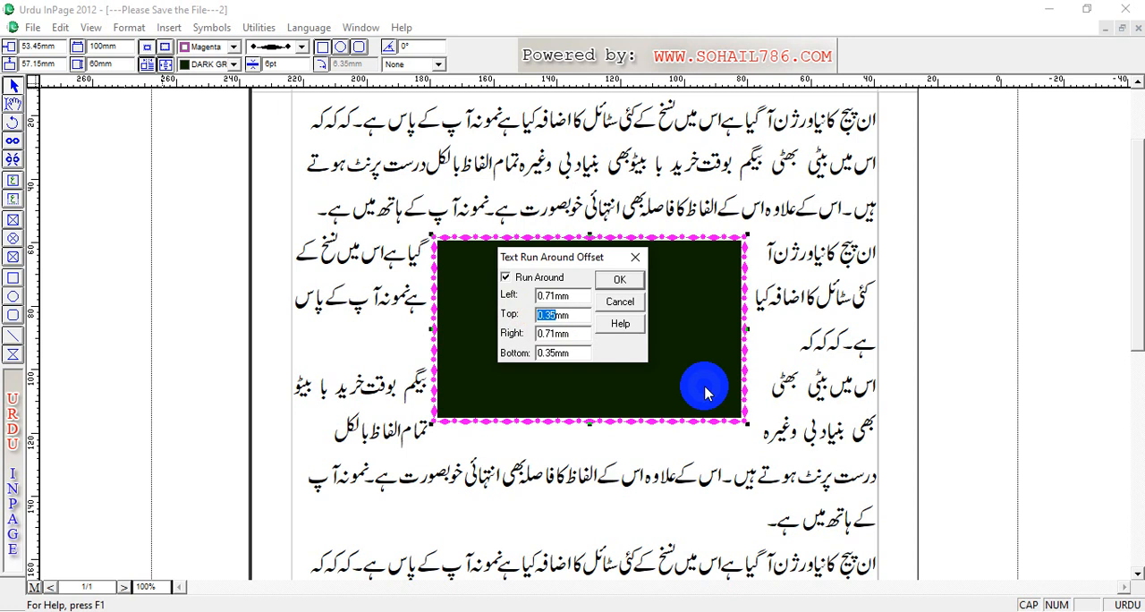
type("2.0")
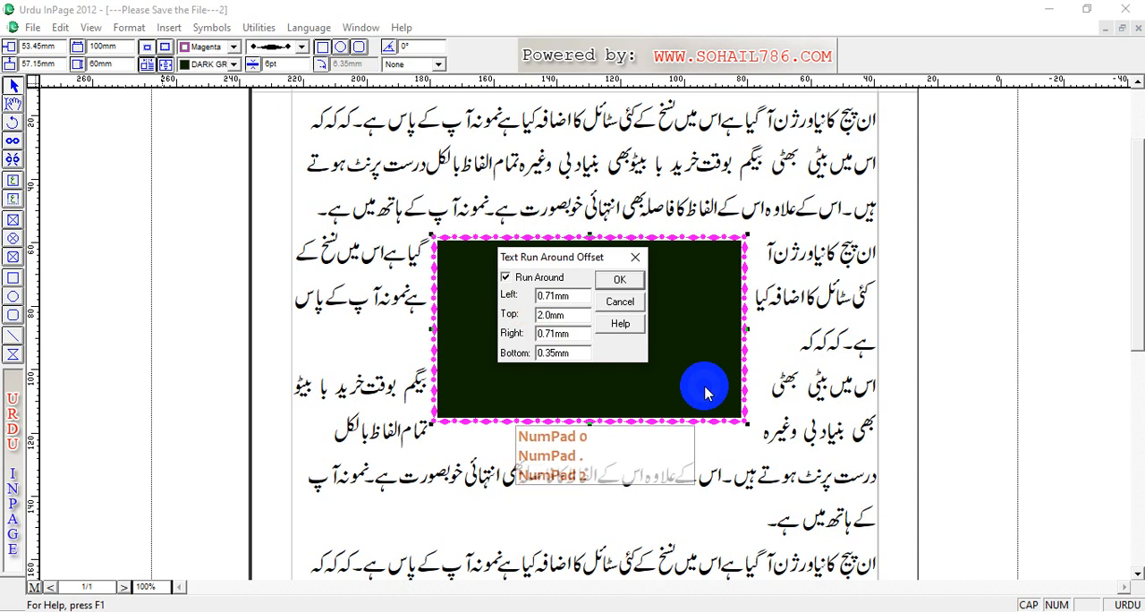
left_click(615, 278)
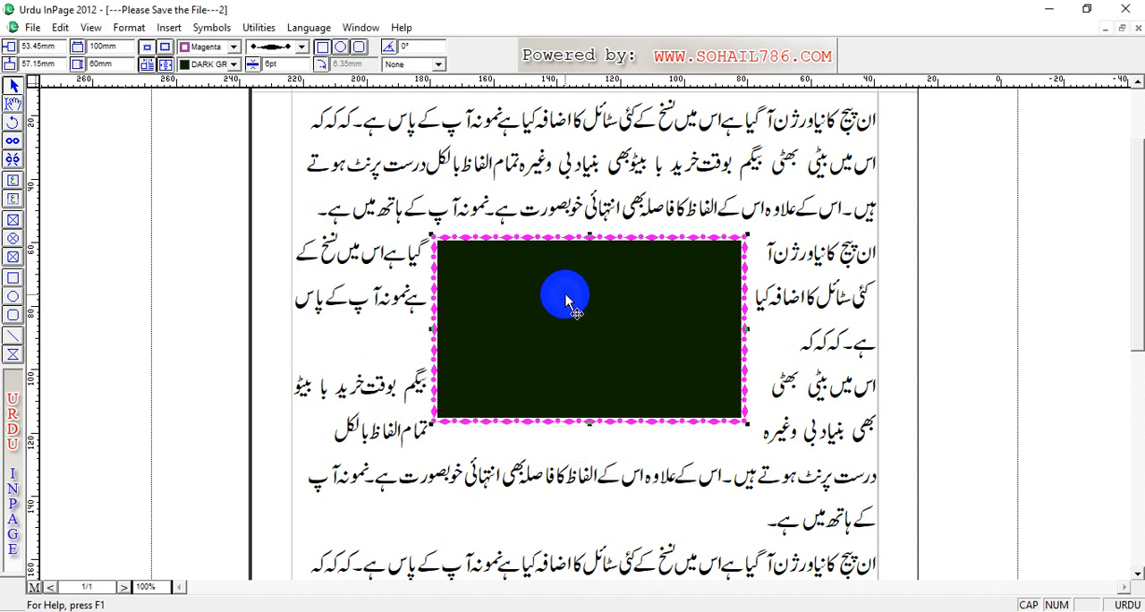
Step: Move the rectangle to about 51 mm horizontally and 73 mm vertically, and set its top text run-around offset to 5.00 mm
left_click_drag(562, 299, 581, 368)
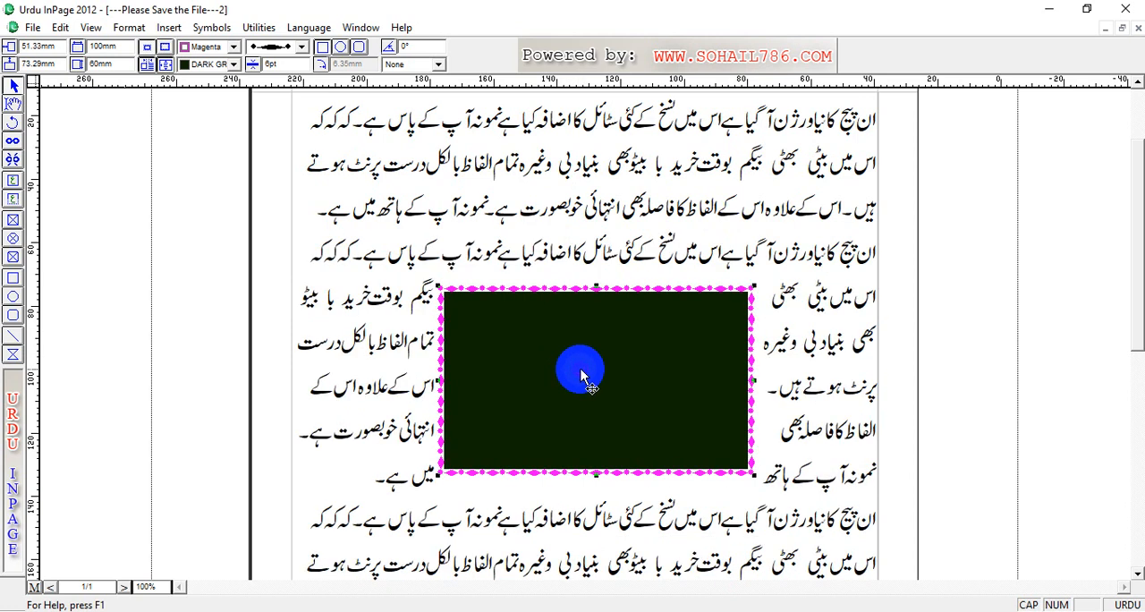
left_click(146, 64)
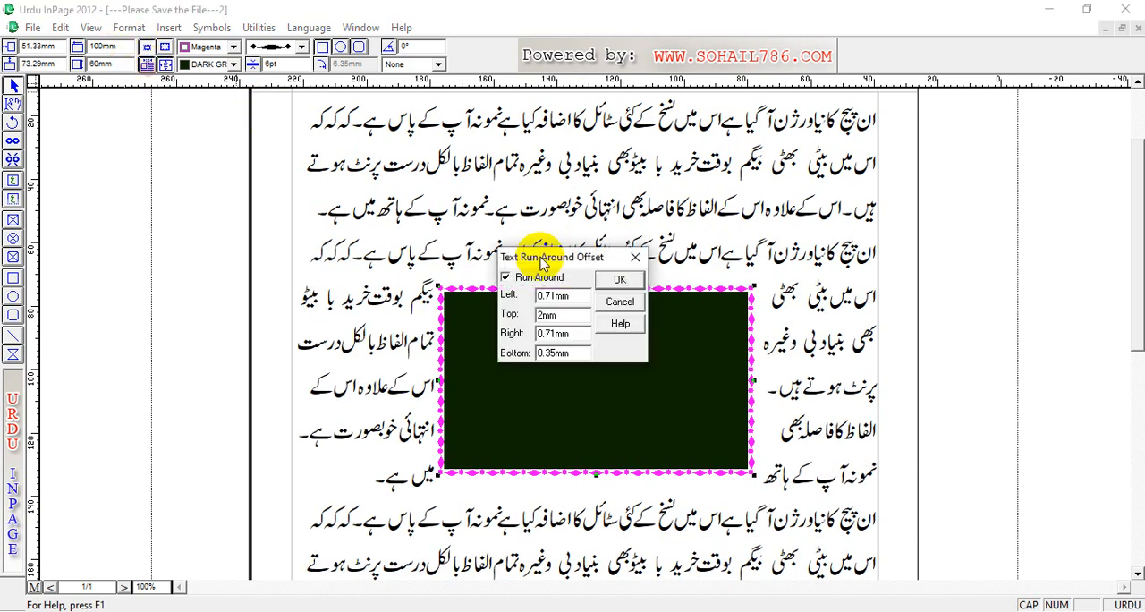
key("Tab")
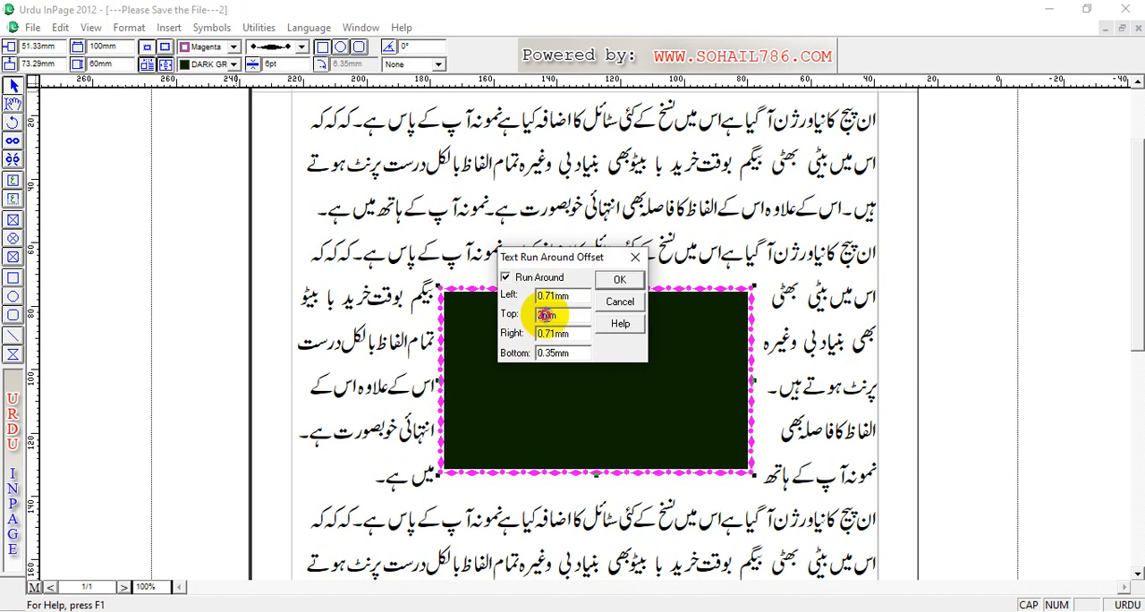
left_click_drag(545, 315, 520, 315)
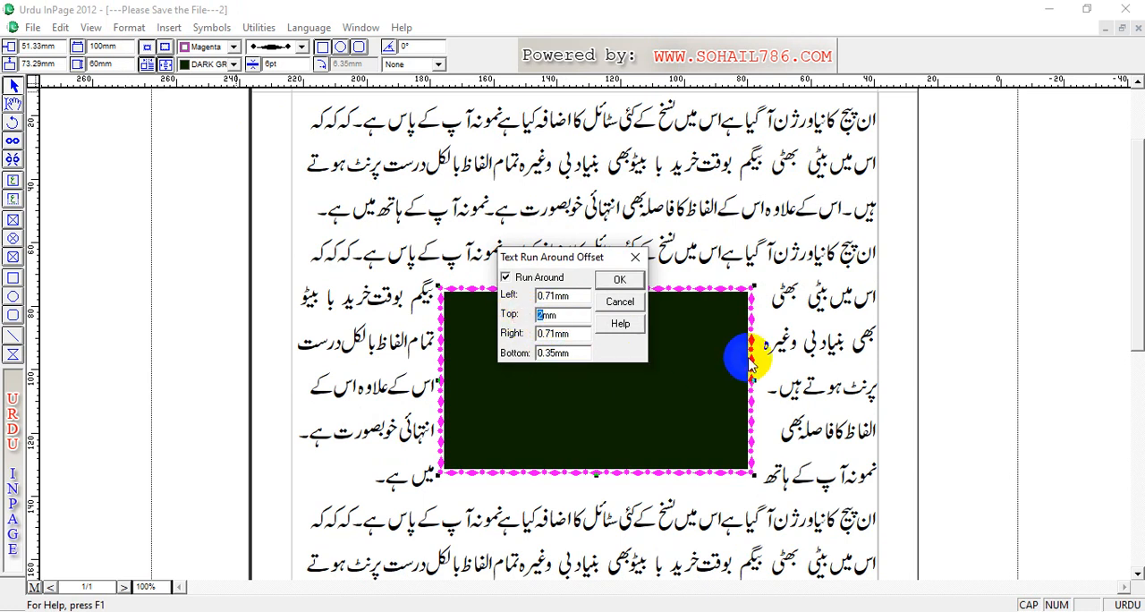
type("5.")
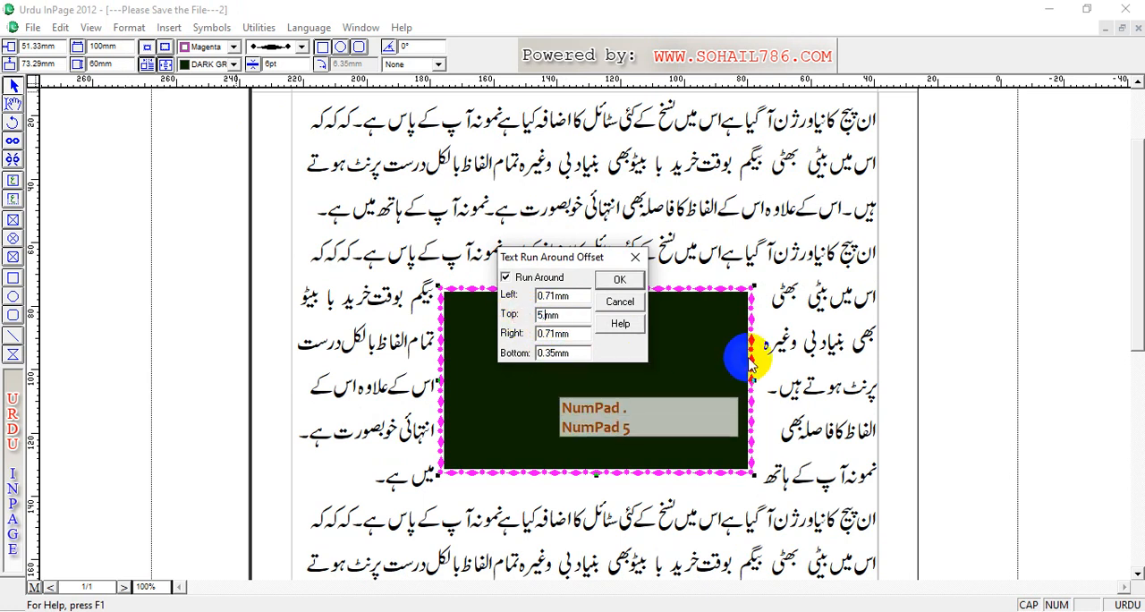
type("00")
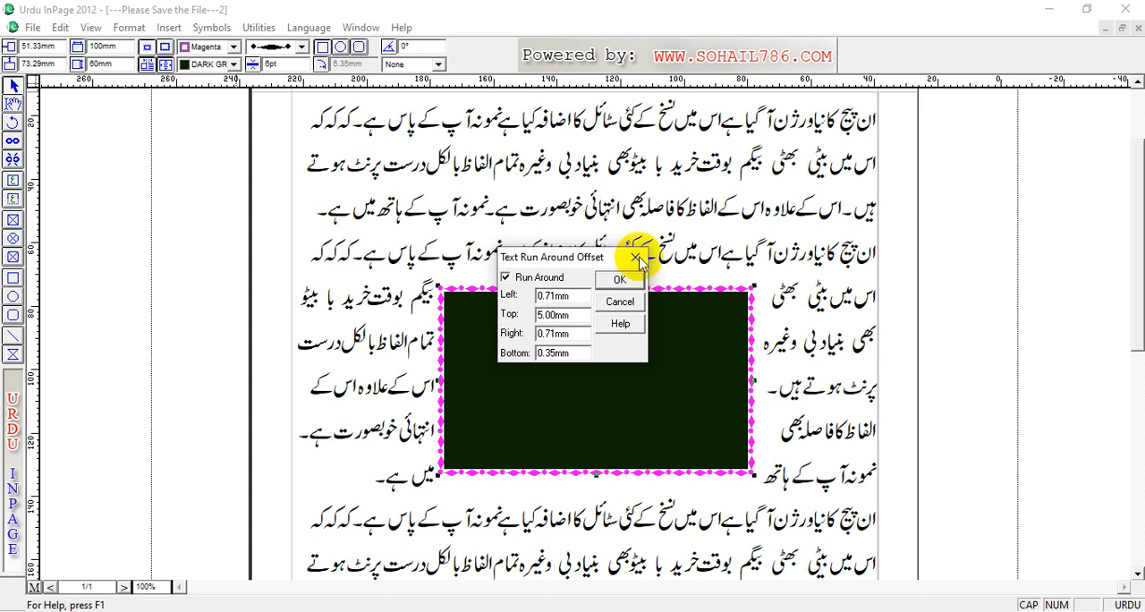
left_click(619, 282)
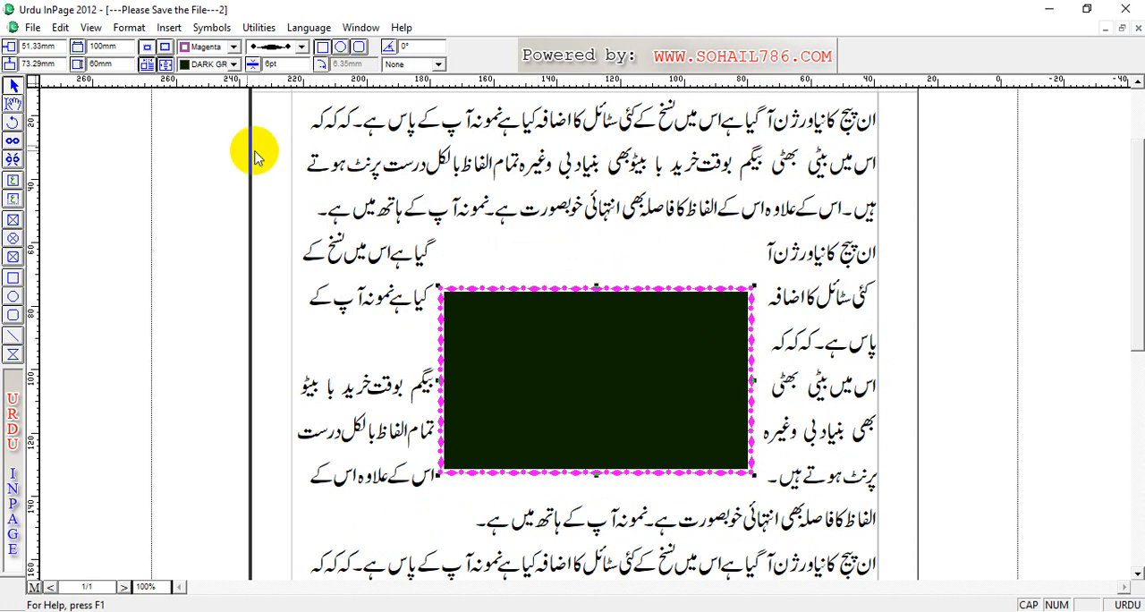
Step: Set the rectangle's left and top text run-around offsets to 0.35 mm
left_click(144, 66)
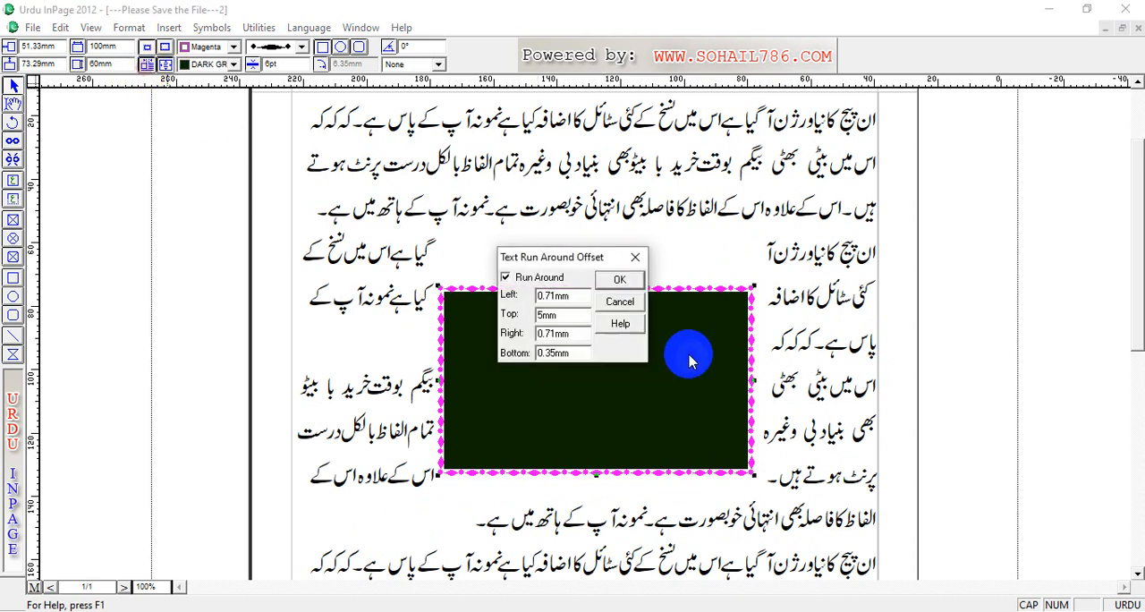
double_click(548, 314)
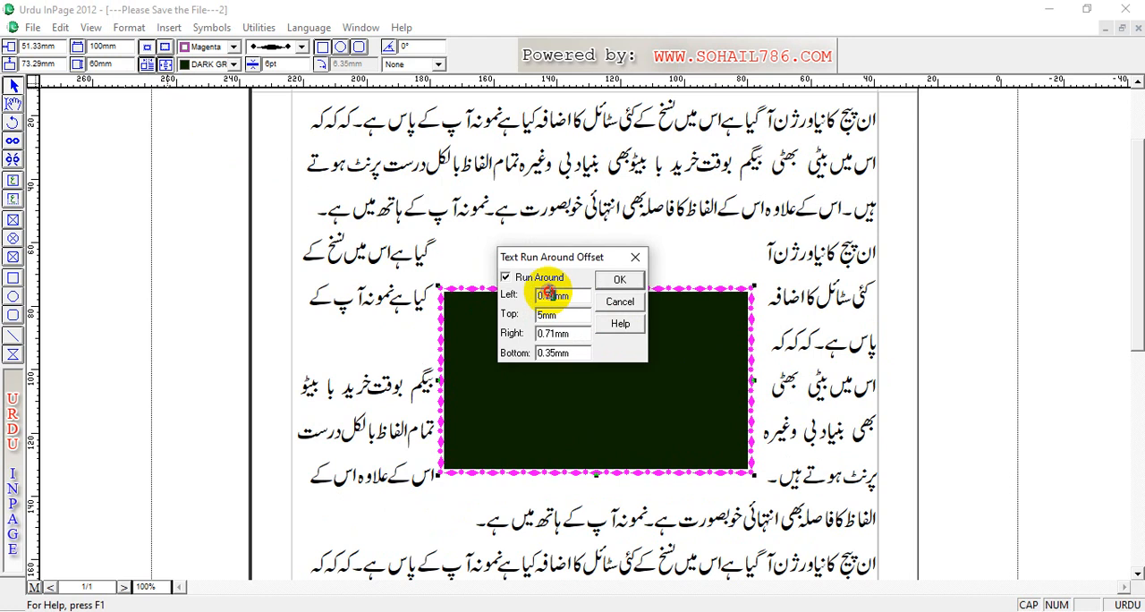
double_click(548, 296)
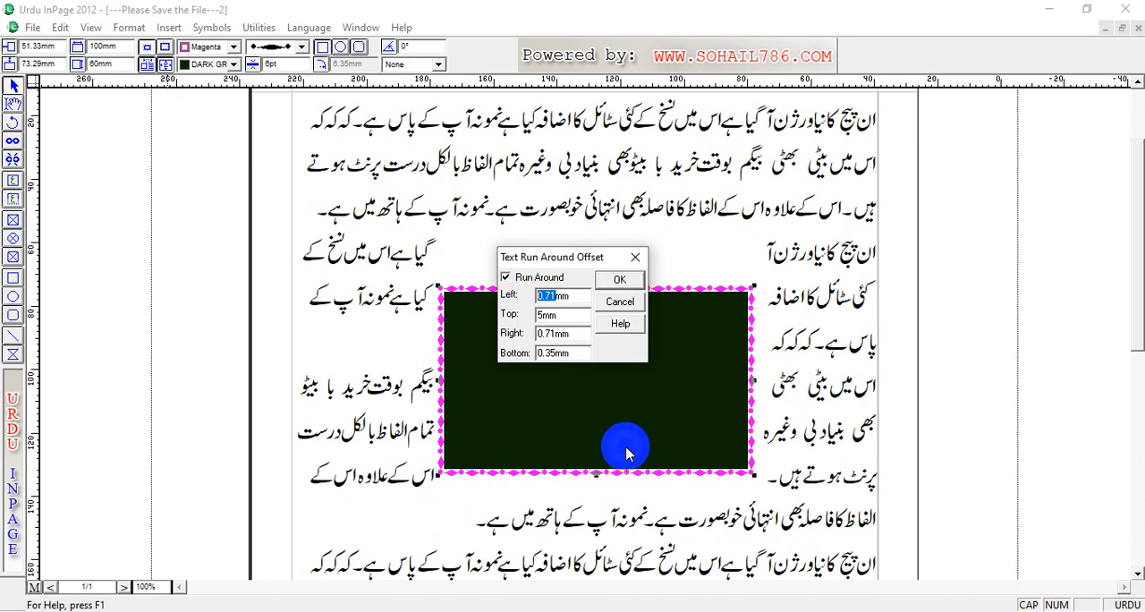
type("0.35")
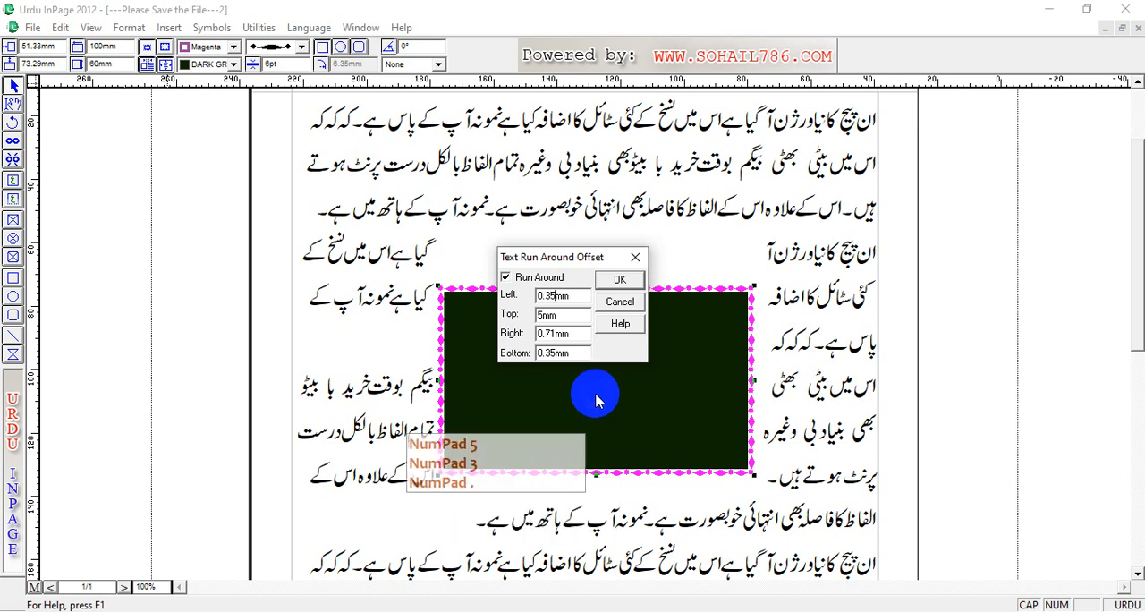
left_click(541, 315)
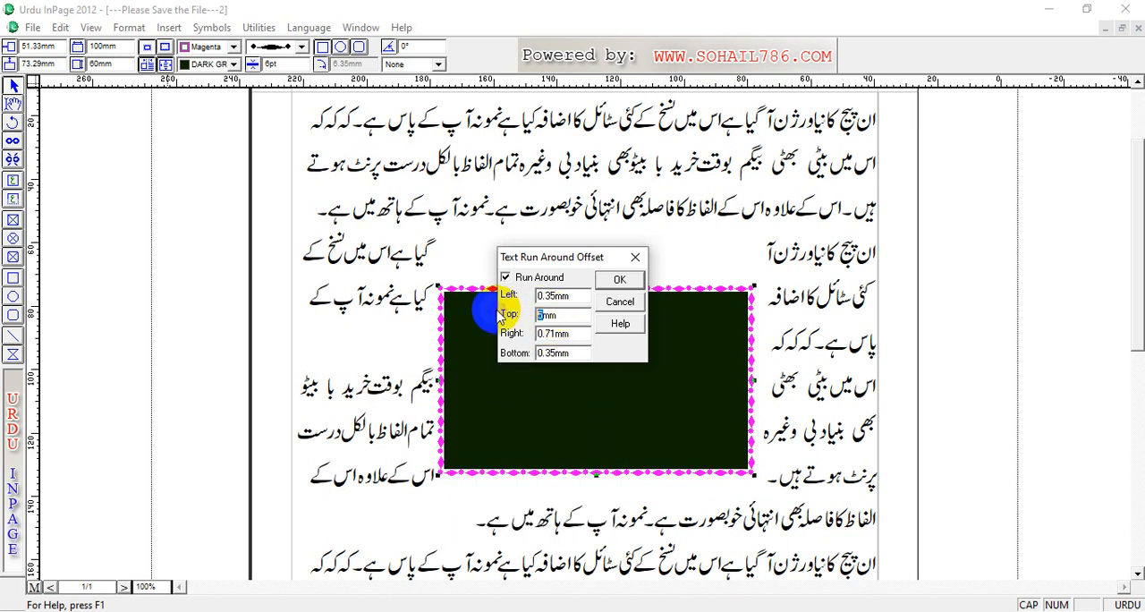
type("0.35")
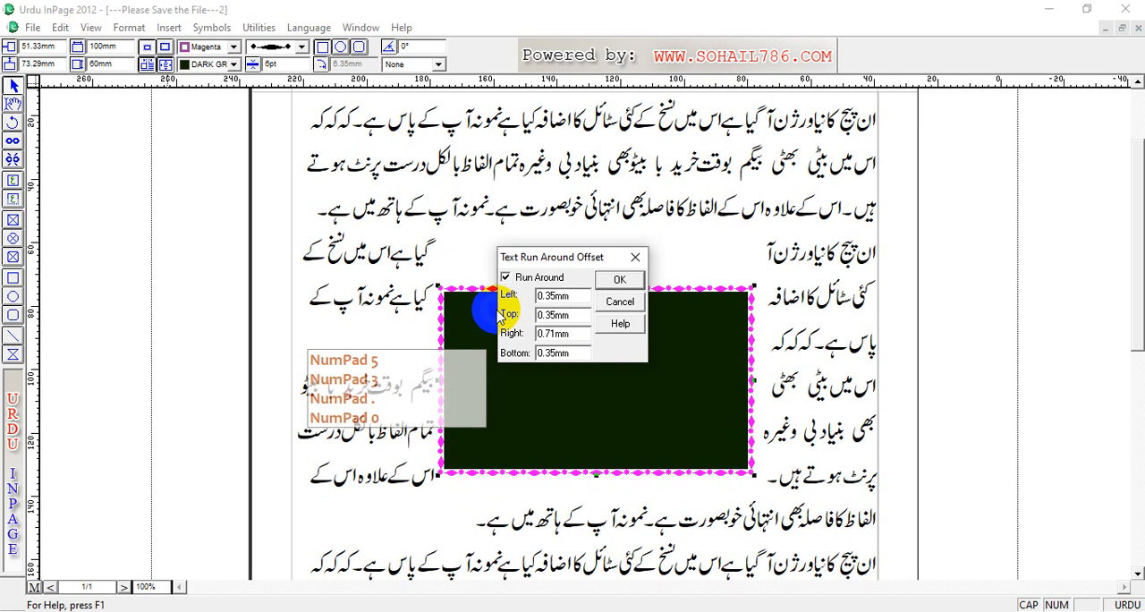
left_click(621, 280)
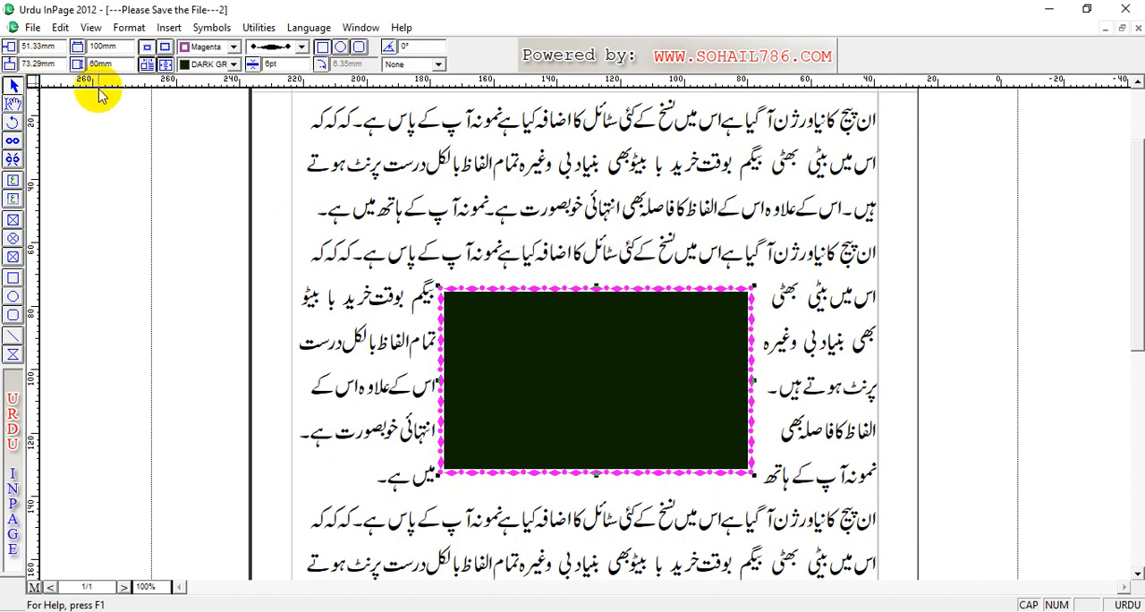
Step: Move and shrink the rectangle to about 66 by 39 mm at 36 mm horizontally and 104 mm vertically, and fill it with Cyan
left_click_drag(519, 319, 504, 341)
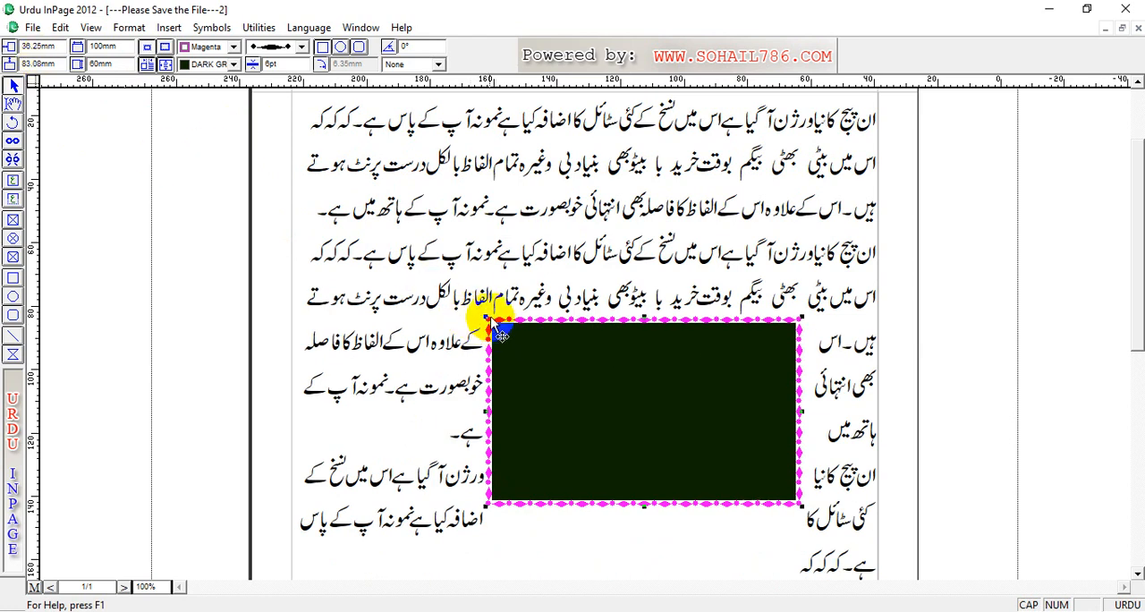
left_click_drag(483, 319, 597, 387)
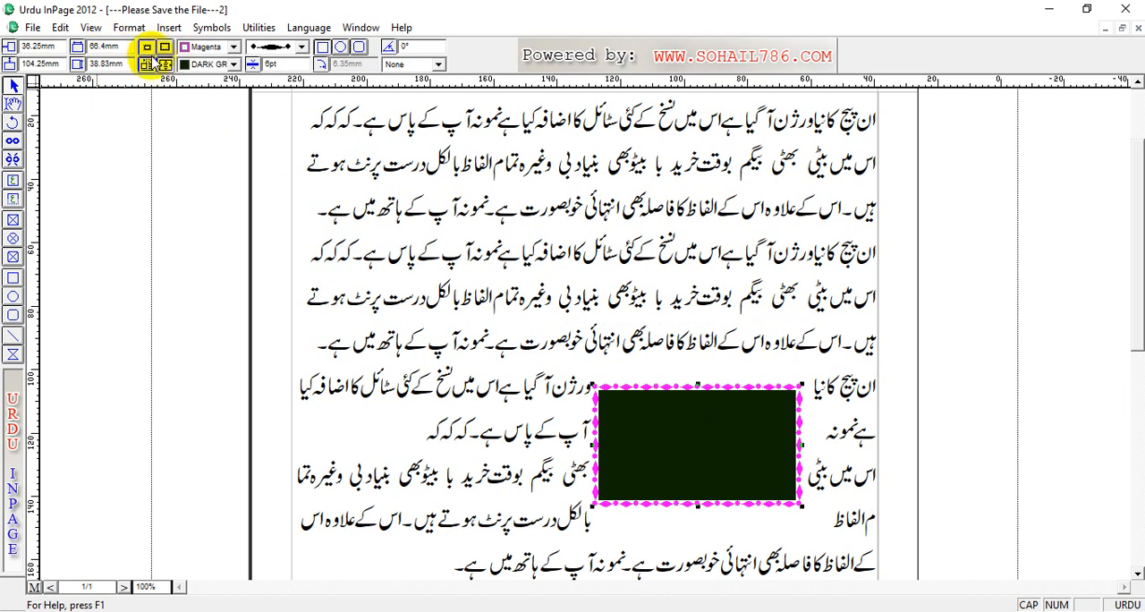
left_click(201, 73)
left_click(203, 102)
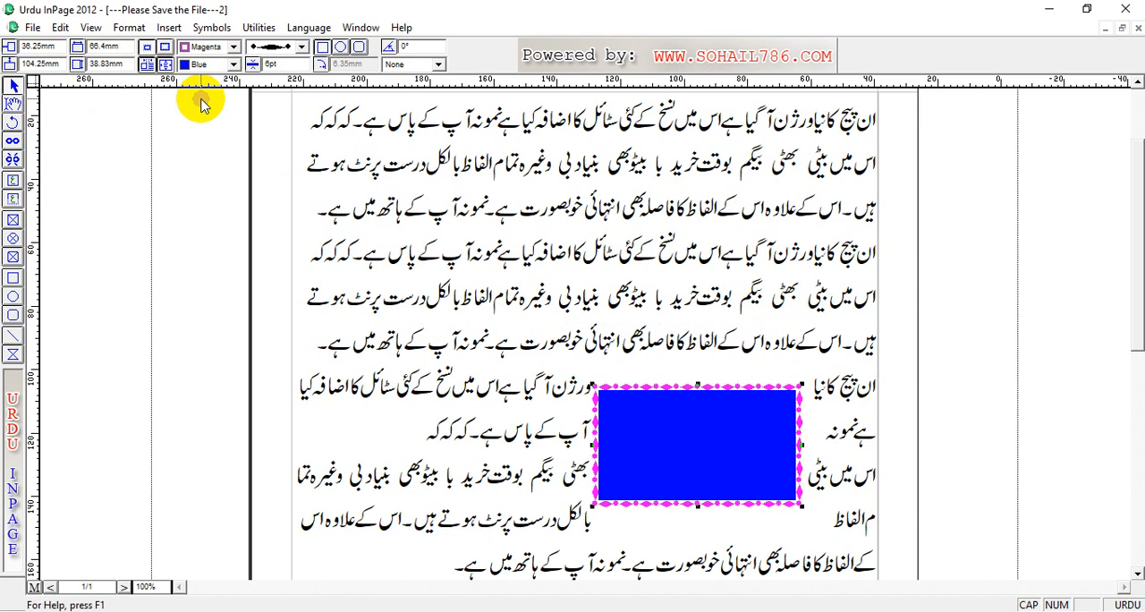
left_click(205, 70)
left_click(205, 95)
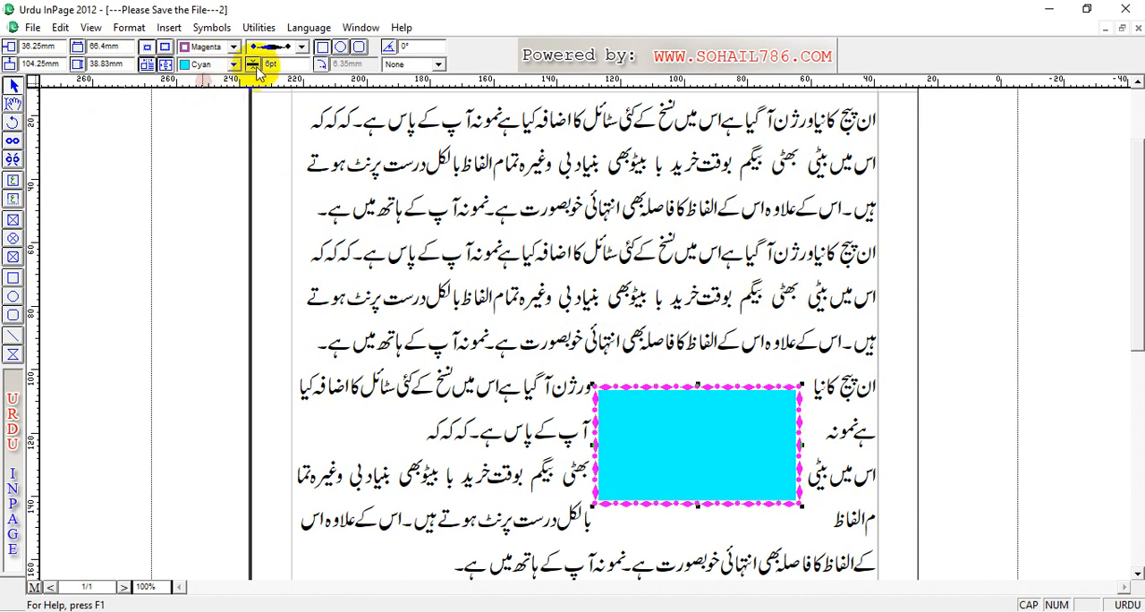
Step: Reapply the diamond border style, try the ellipse and rounded-rectangle shapes on the cyan frame, and return it to a plain rectangle
left_click(301, 47)
left_click(285, 72)
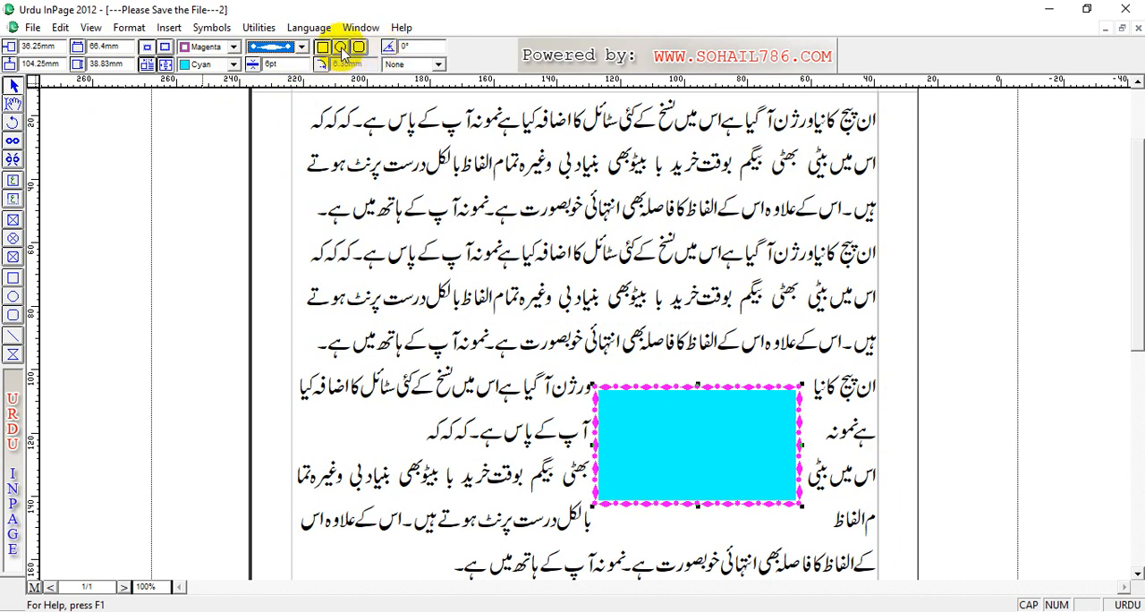
left_click(341, 48)
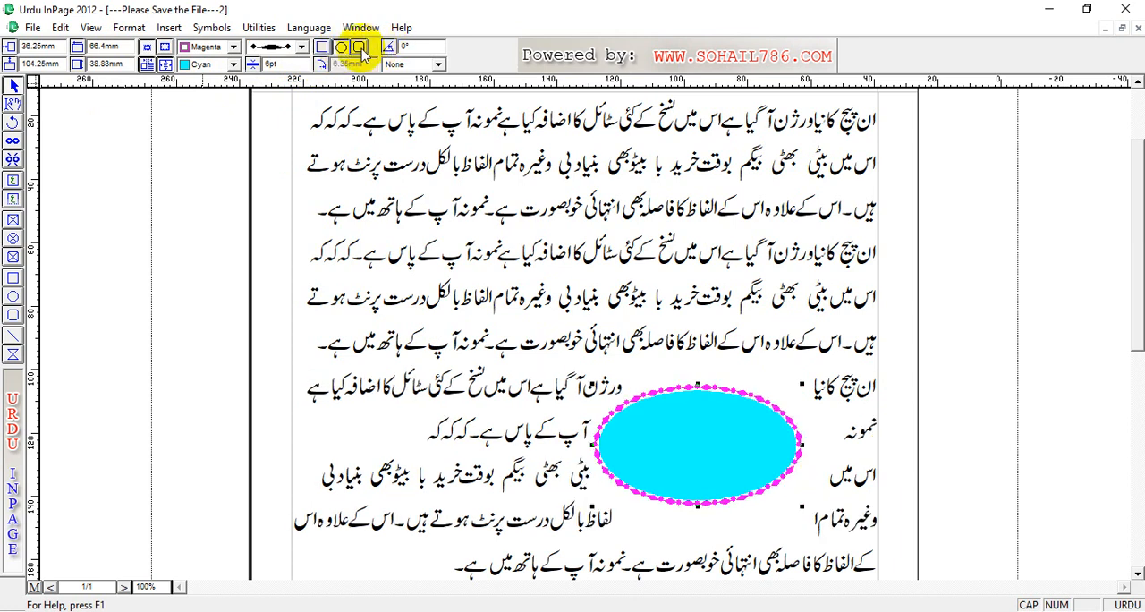
left_click(360, 48)
left_click(321, 48)
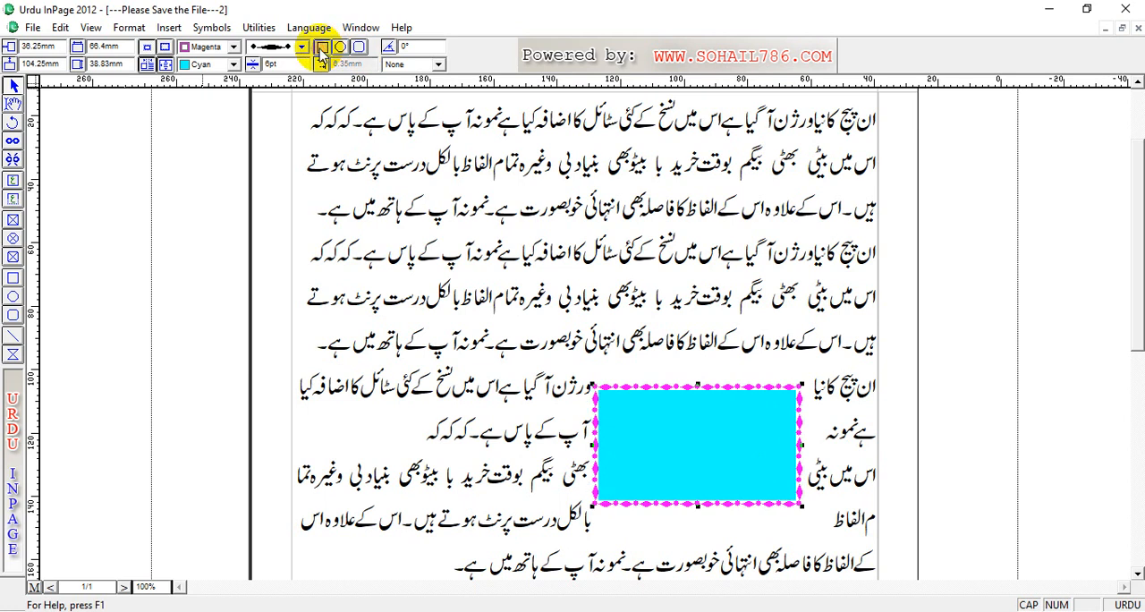
Step: Move the cyan rectangle up beside the upper text lines and draw an ellipse about 75 mm wide and 69 mm high to its lower left
left_click_drag(662, 430, 699, 211)
left_click(12, 296)
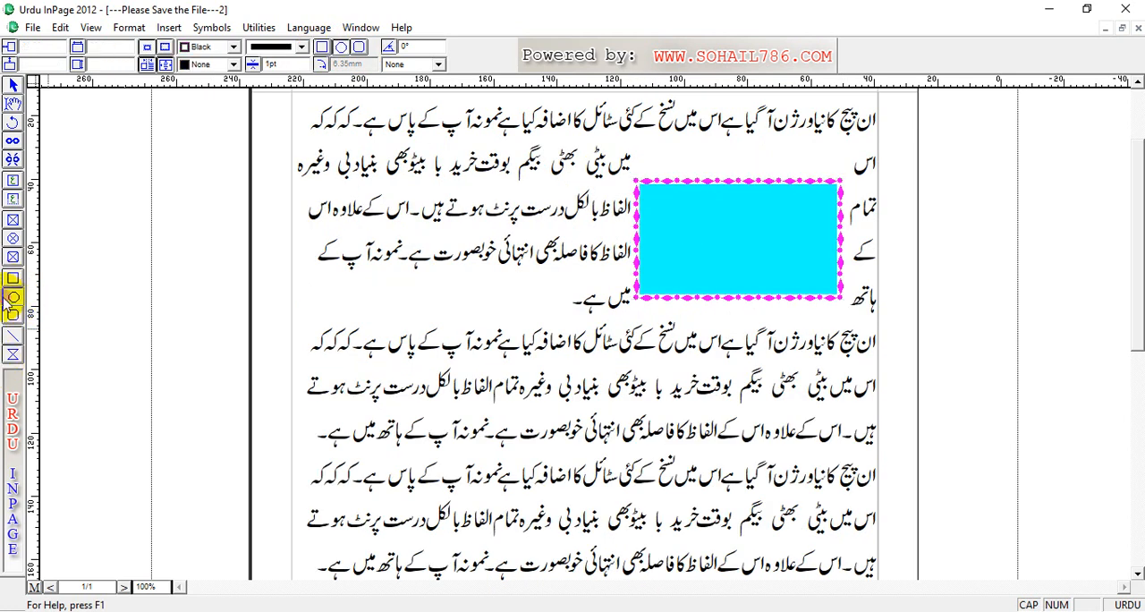
left_click_drag(331, 206, 572, 422)
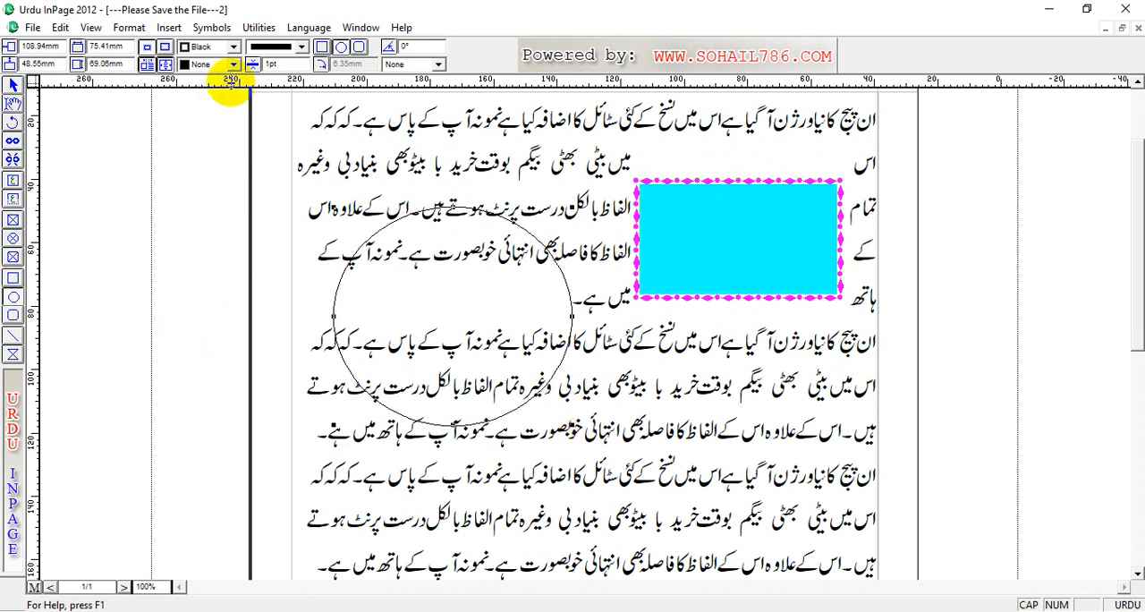
Step: Fill the ellipse with Gray and give it a Blue border 10 pt thick
left_click(231, 65)
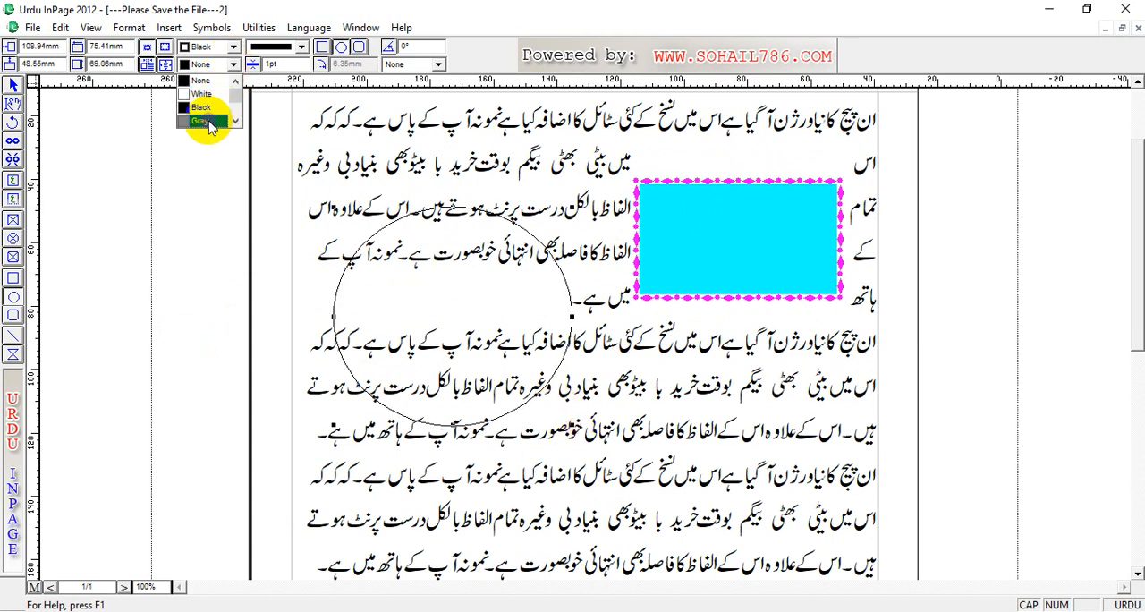
left_click(208, 122)
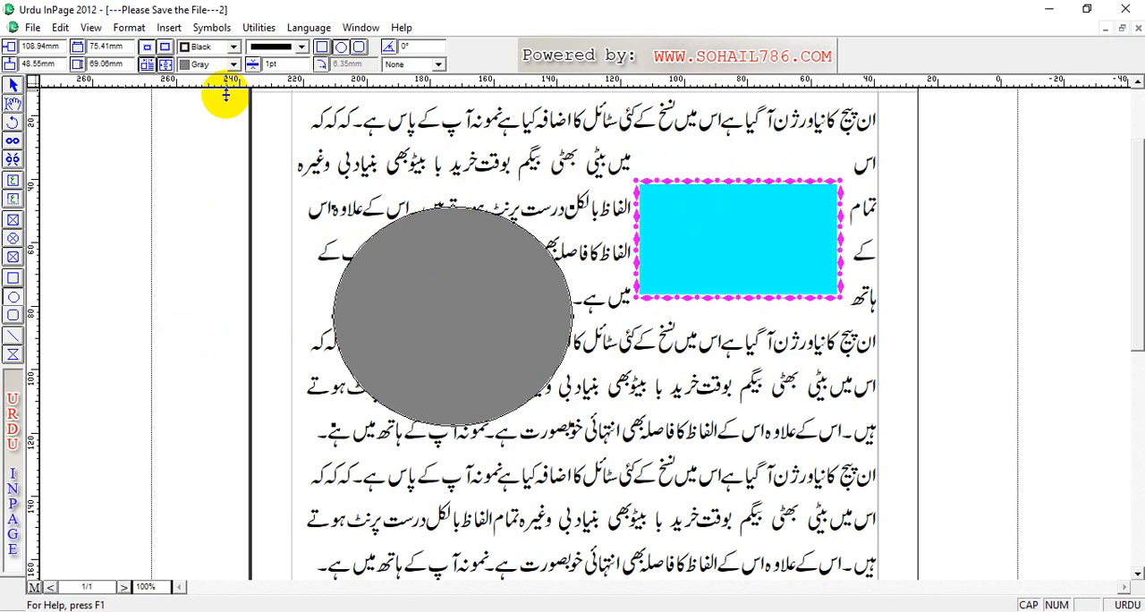
left_click(232, 46)
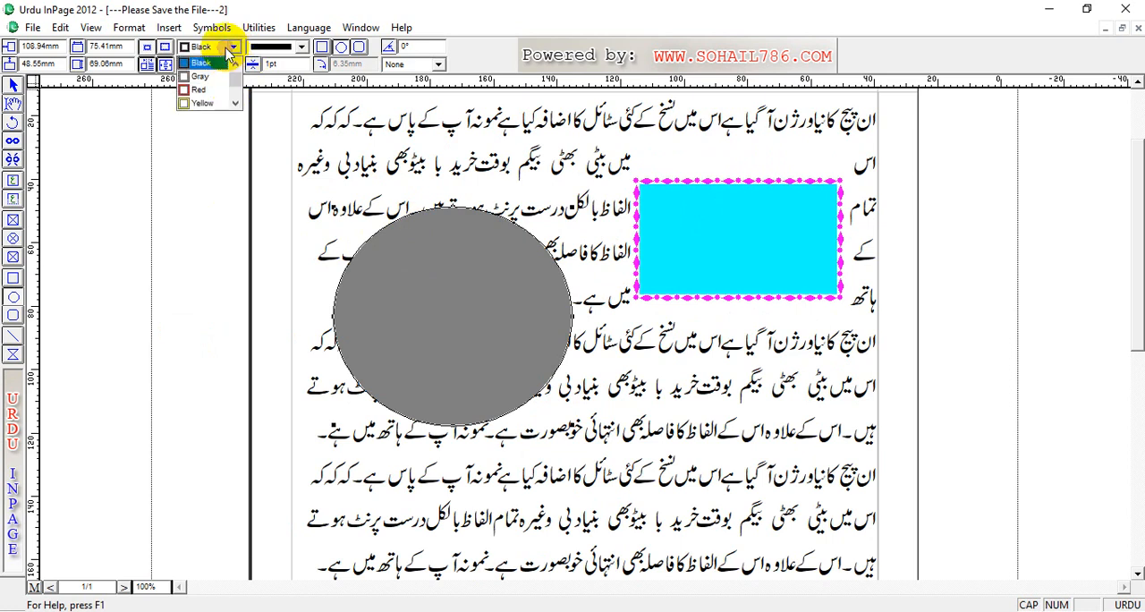
left_click(236, 104)
left_click(236, 104)
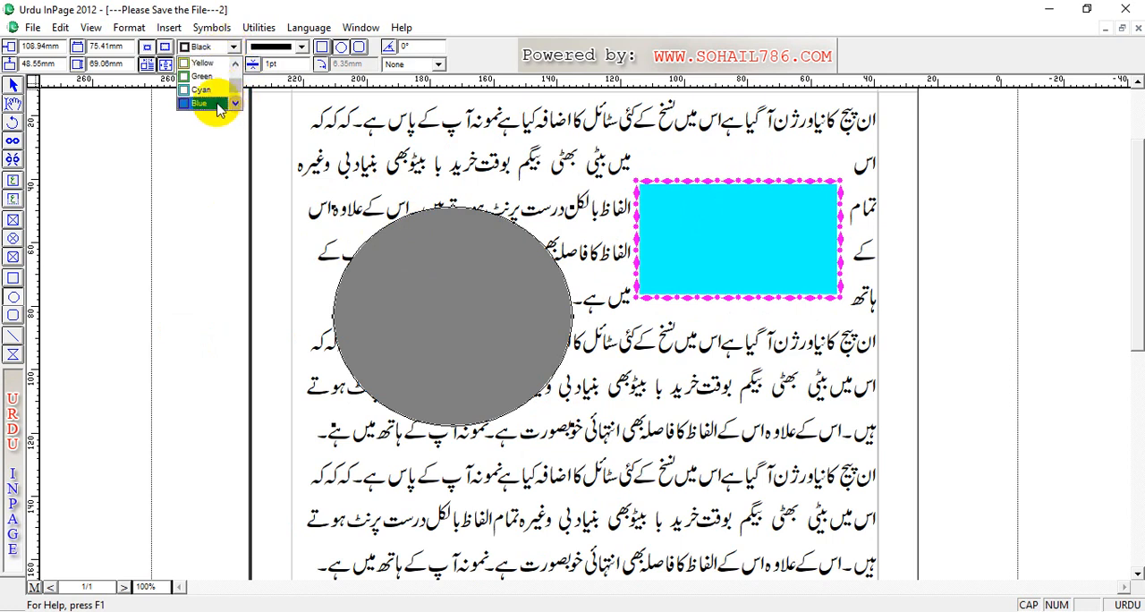
left_click(212, 103)
double_click(284, 65)
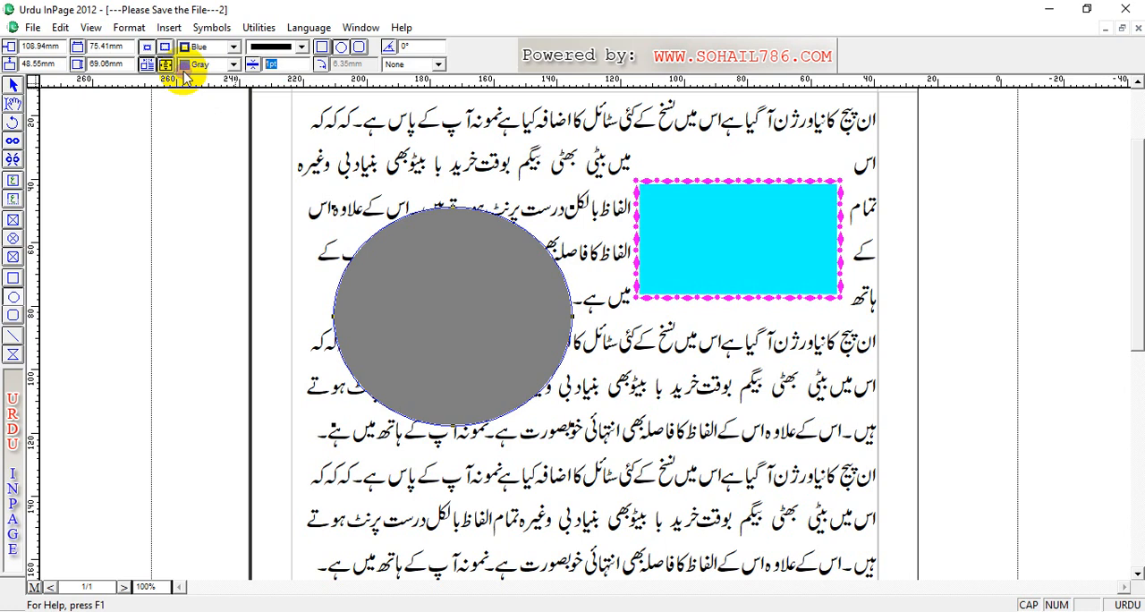
type("10")
key("Return")
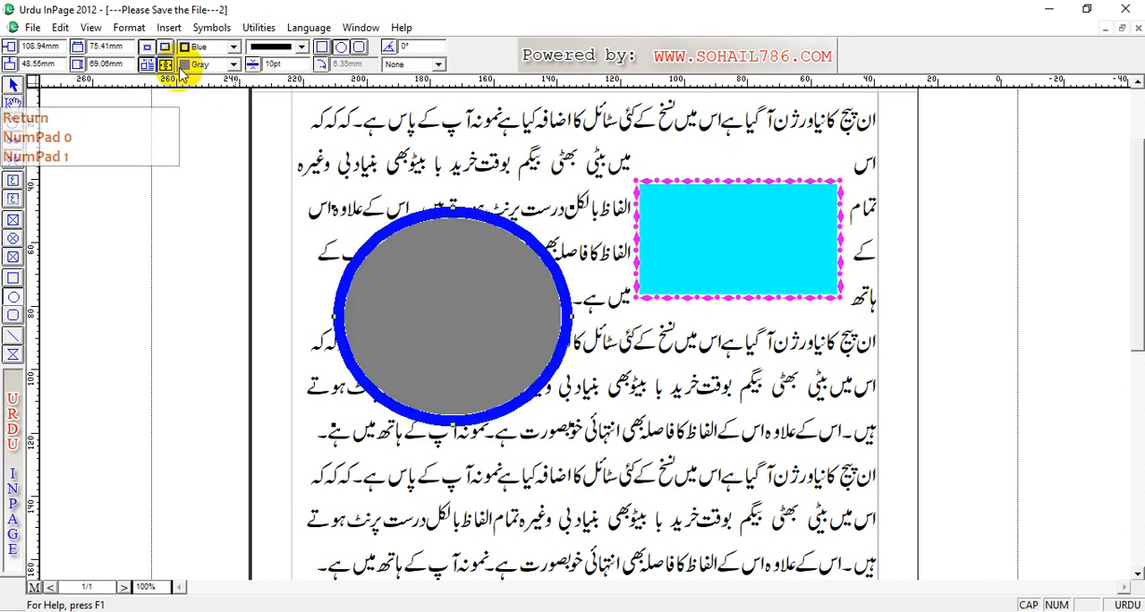
Step: Try the dashed and crosshatched border styles on the ellipse
left_click(301, 47)
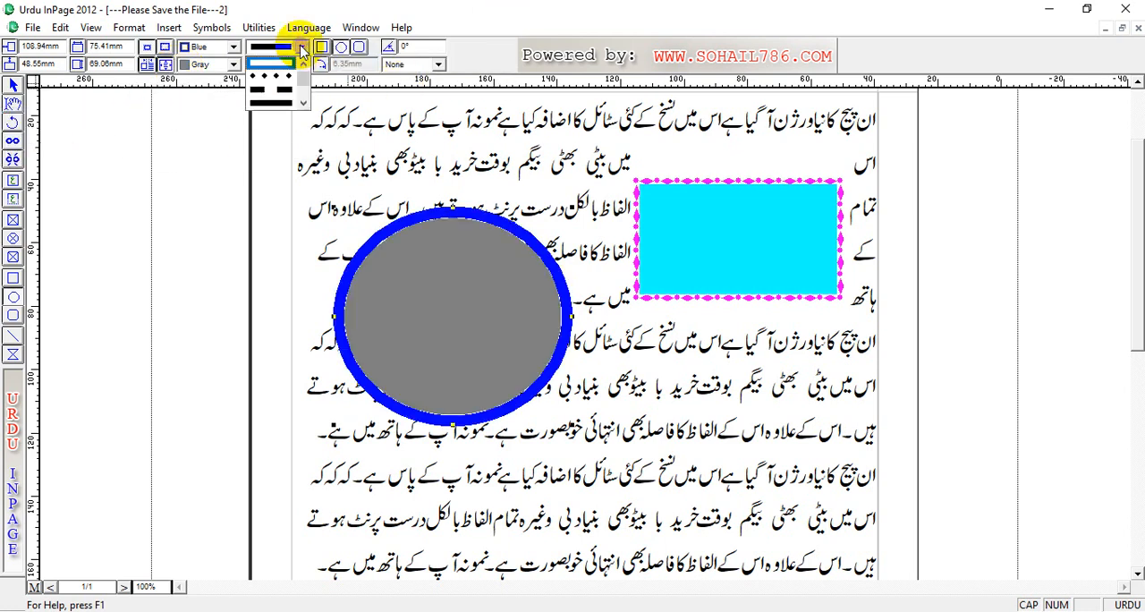
left_click(288, 92)
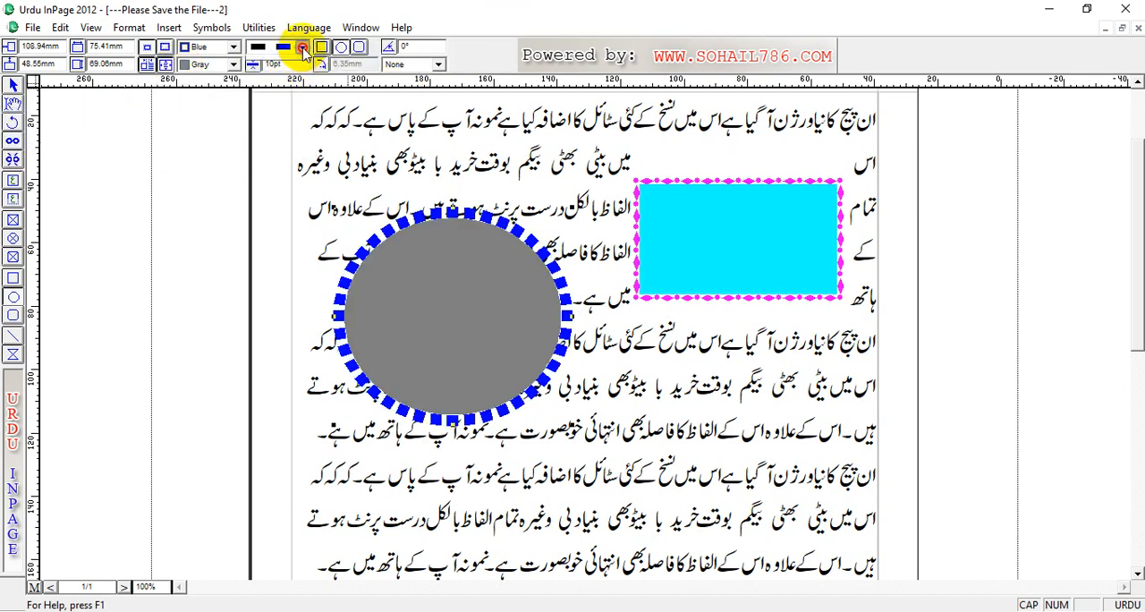
left_click(302, 50)
left_click(304, 105)
left_click(304, 106)
left_click(304, 106)
left_click(304, 105)
left_click(304, 106)
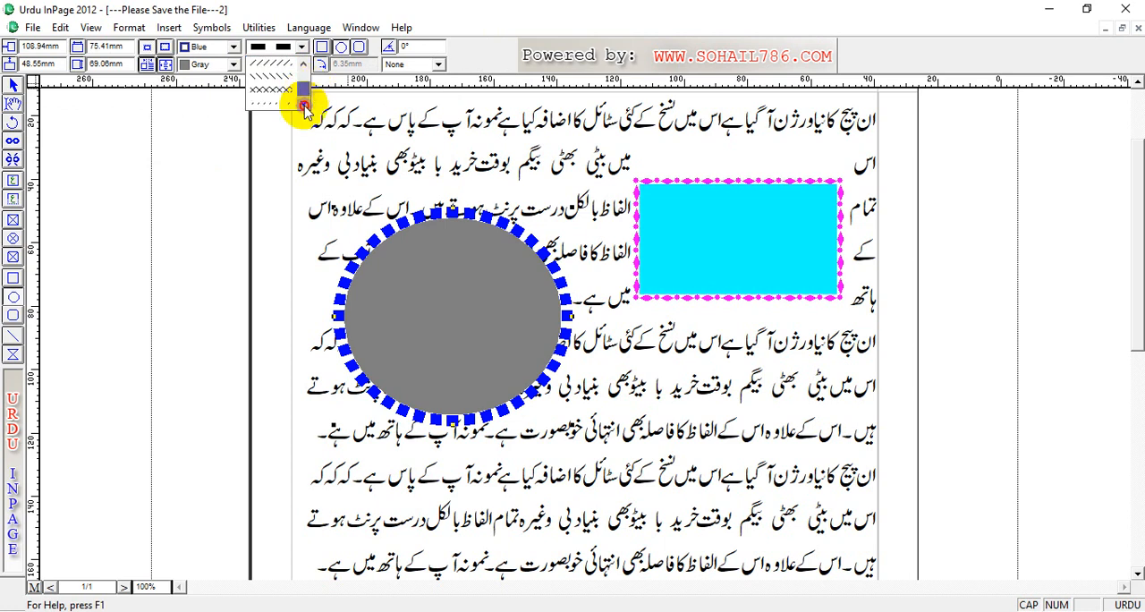
left_click(286, 93)
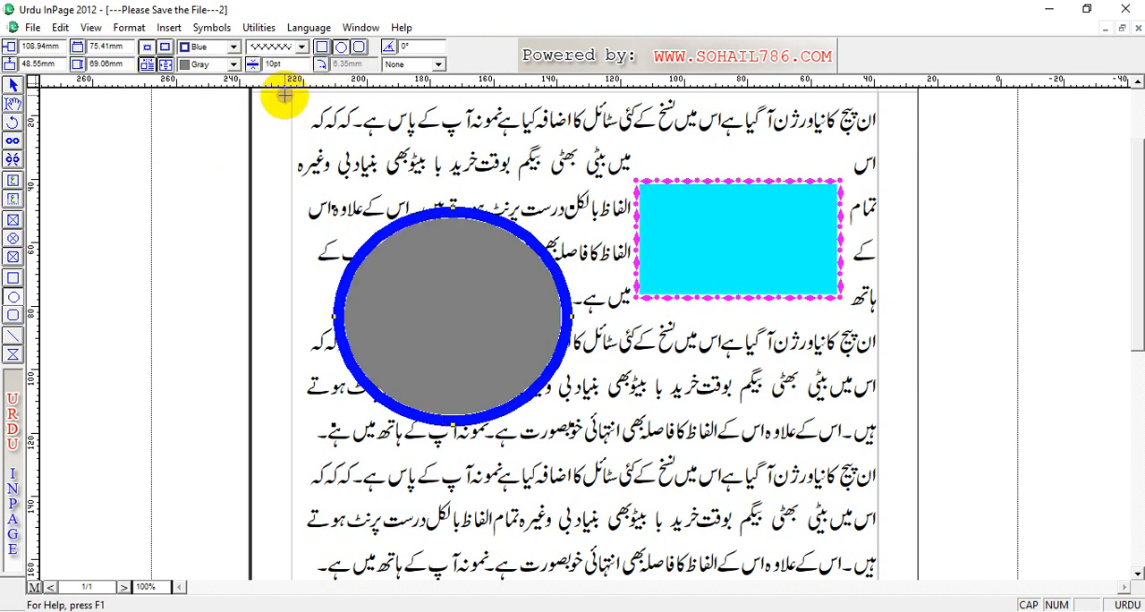
Step: Try the circle-chain border style on the ellipse, and set its border to the triangle pattern
left_click(302, 49)
left_click(306, 68)
left_click(306, 68)
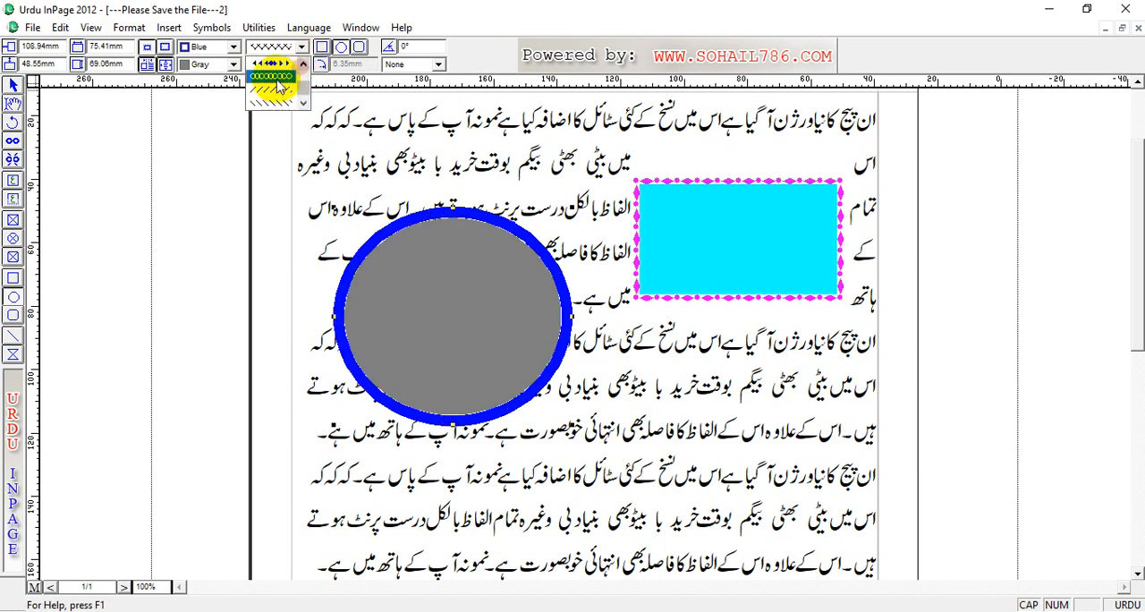
left_click(279, 77)
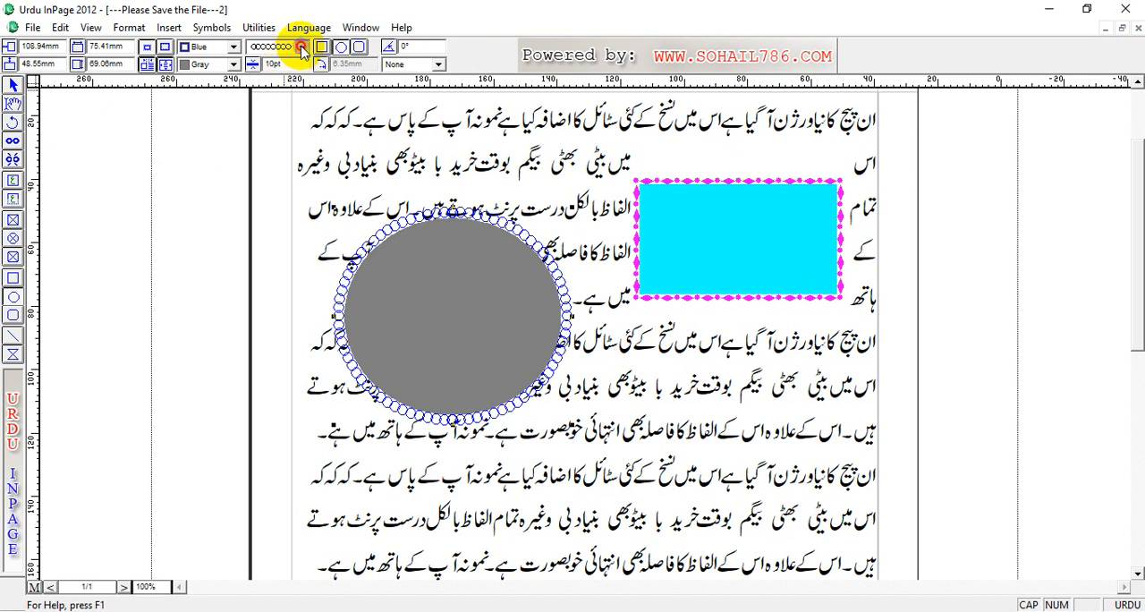
left_click(302, 48)
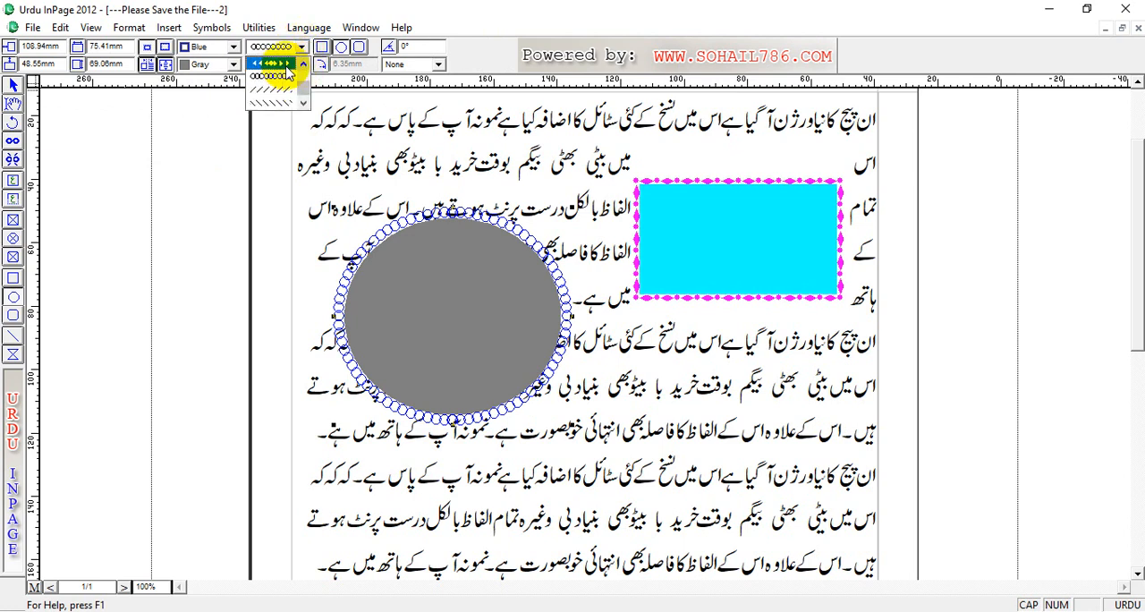
left_click(285, 64)
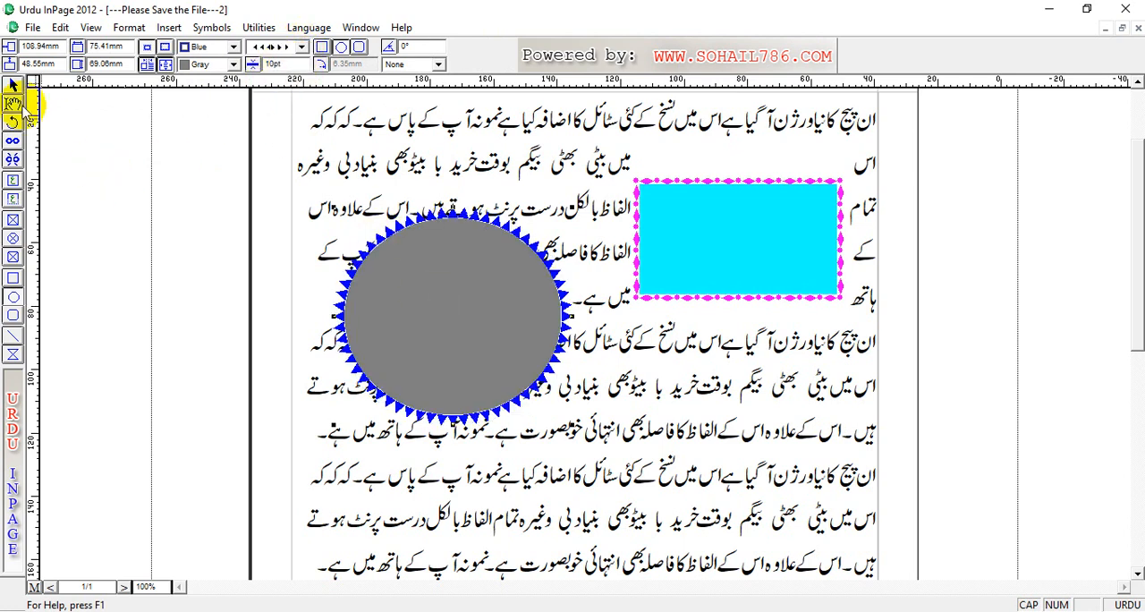
Step: Move the ellipse to about 94 mm horizontally and 82 mm vertically, and enable text run-around for it
left_click_drag(488, 266, 491, 452)
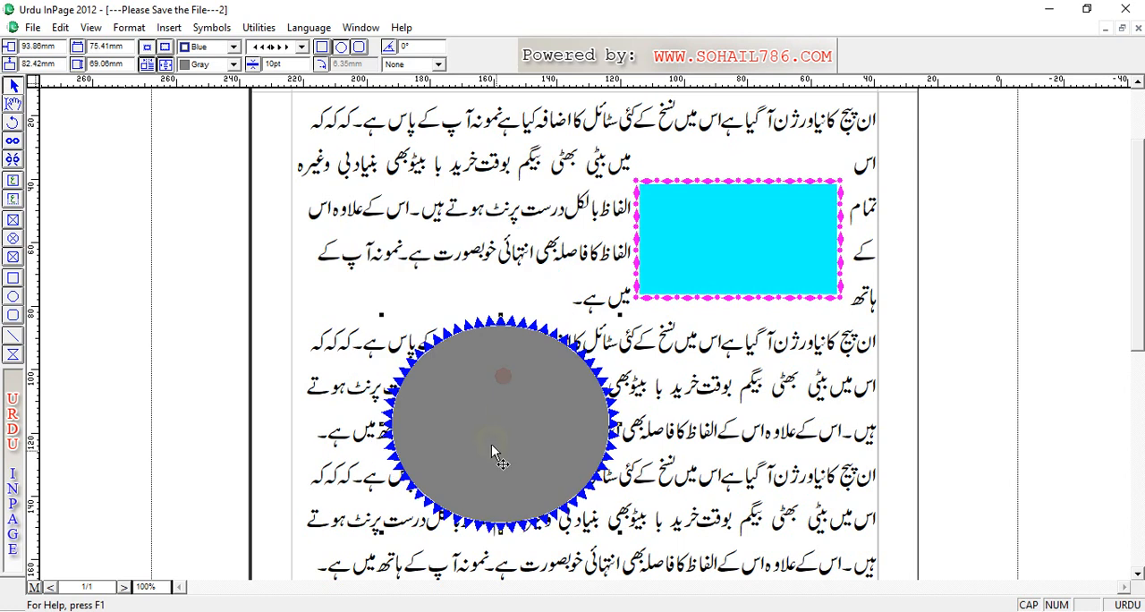
left_click(146, 67)
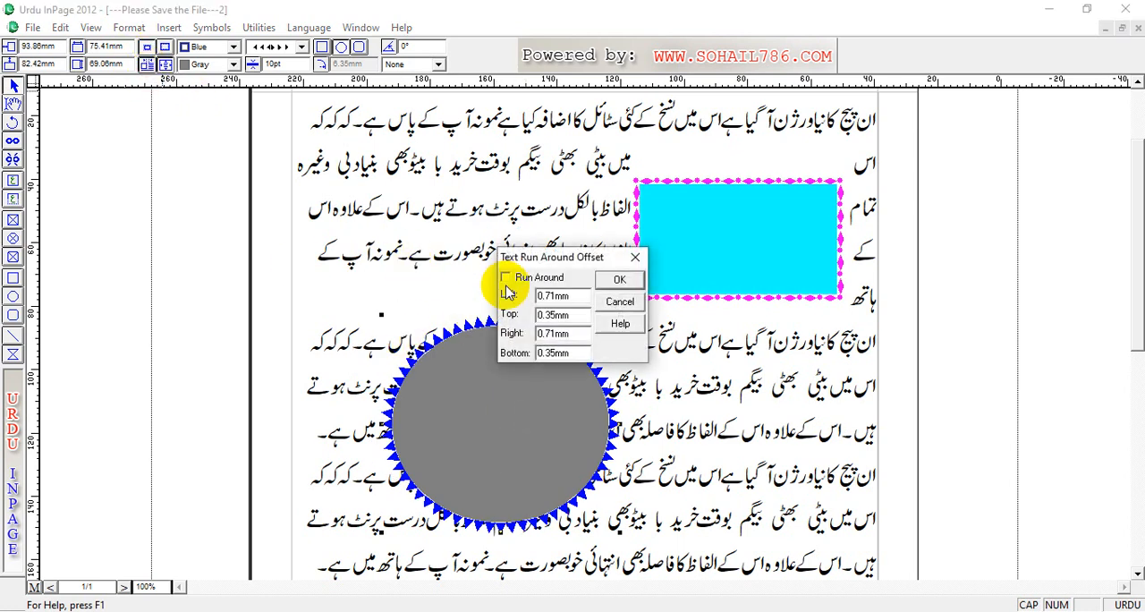
left_click(620, 280)
Step: Reposition the ellipse within the text to about 28 mm horizontally and 102 mm vertically, below the cyan rectangle
left_click_drag(527, 408, 626, 474)
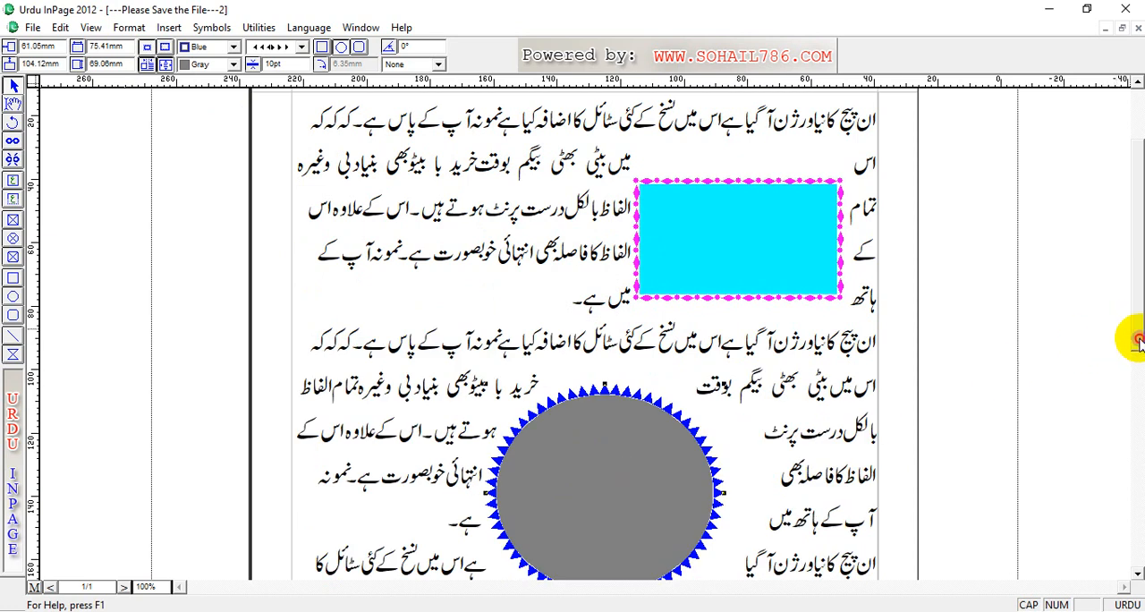
left_click_drag(1138, 340, 1130, 357)
left_click_drag(570, 412, 512, 410)
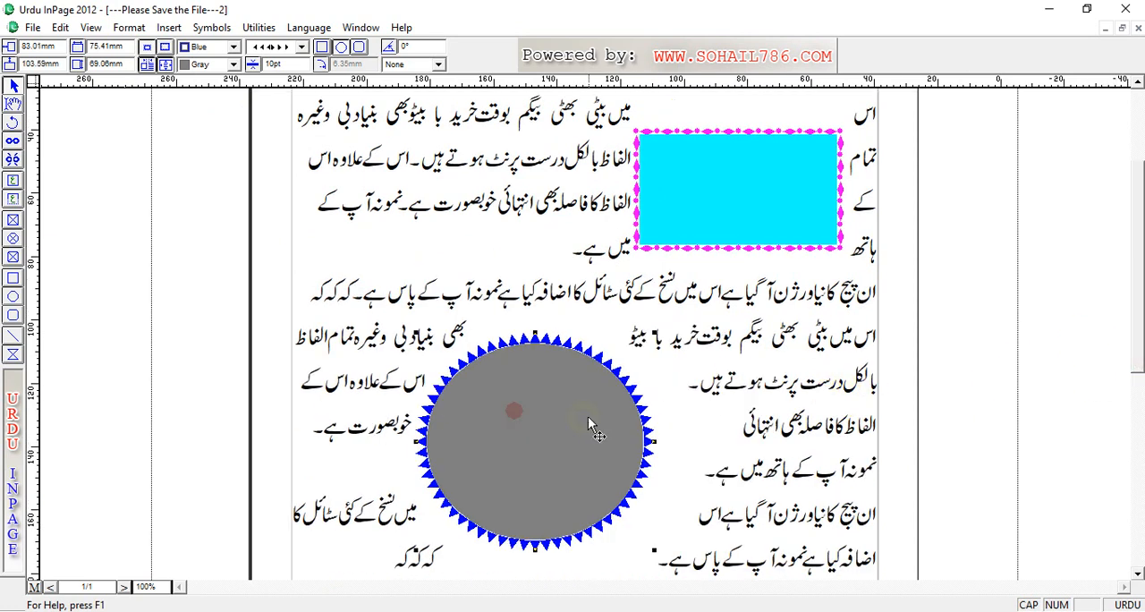
left_click_drag(589, 423, 764, 417)
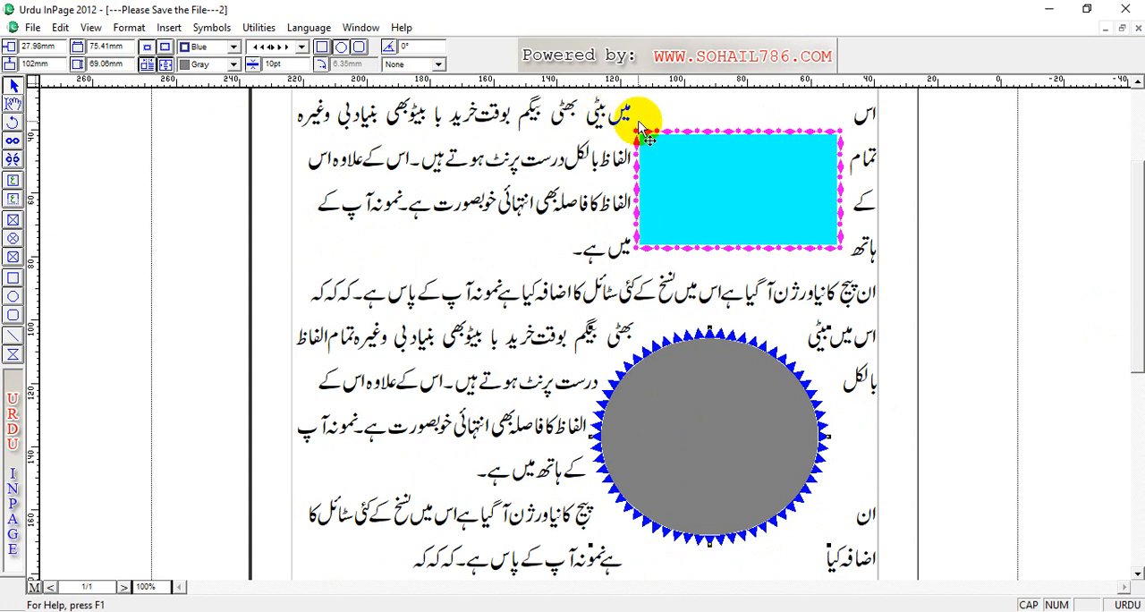
Step: Try a 25° rotation on the cyan rectangle, and set its rotation back to 0°
left_click(694, 143)
left_click_drag(414, 49, 371, 47)
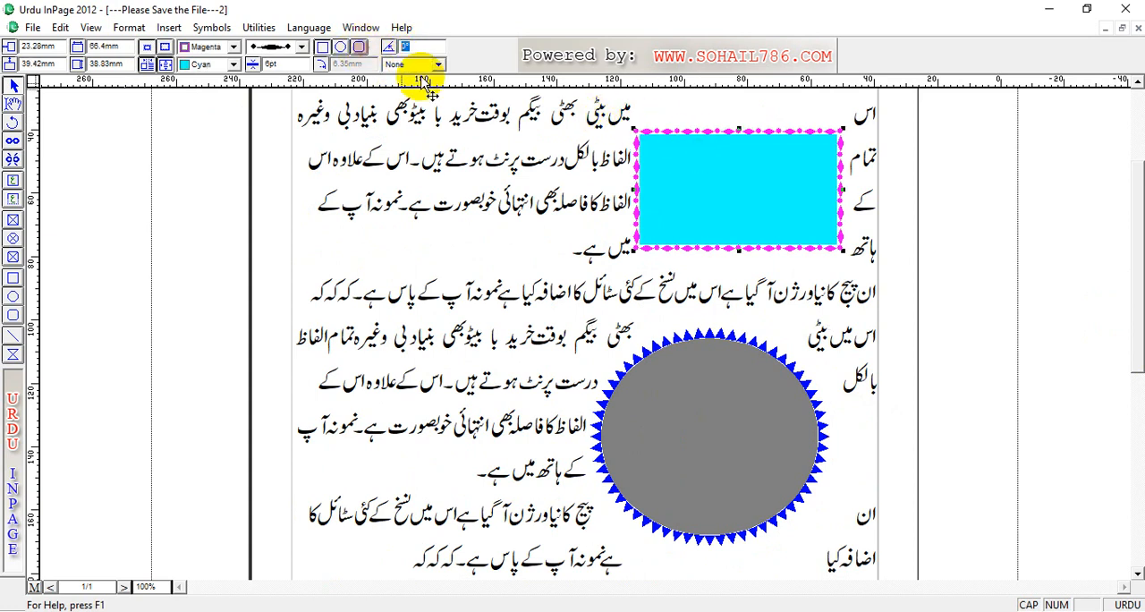
type("25")
key("Return")
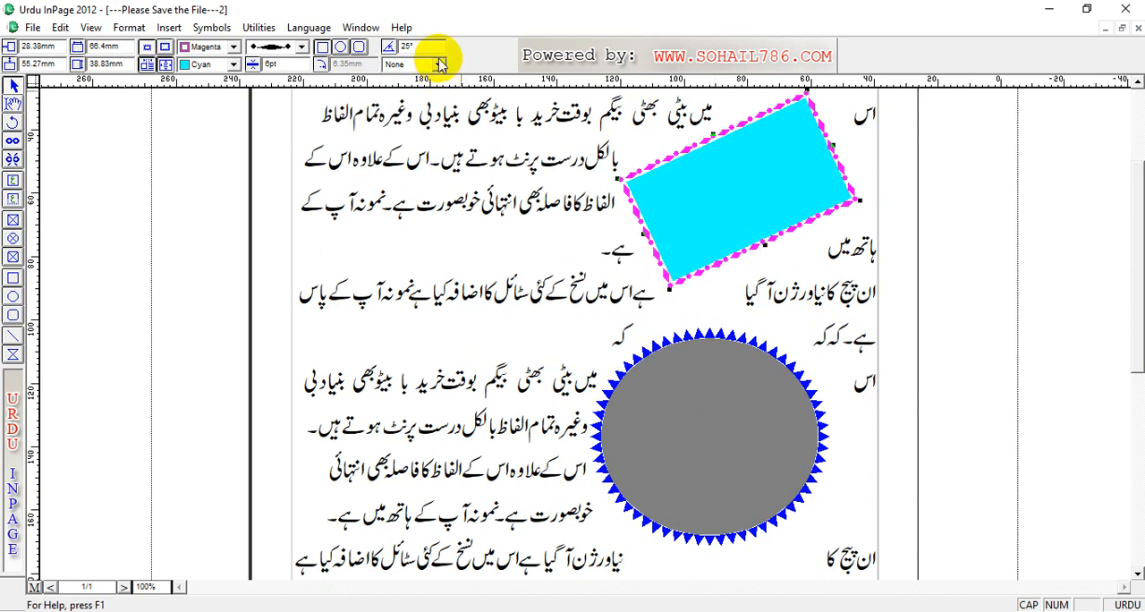
left_click_drag(422, 47, 399, 38)
type("0")
key("Return")
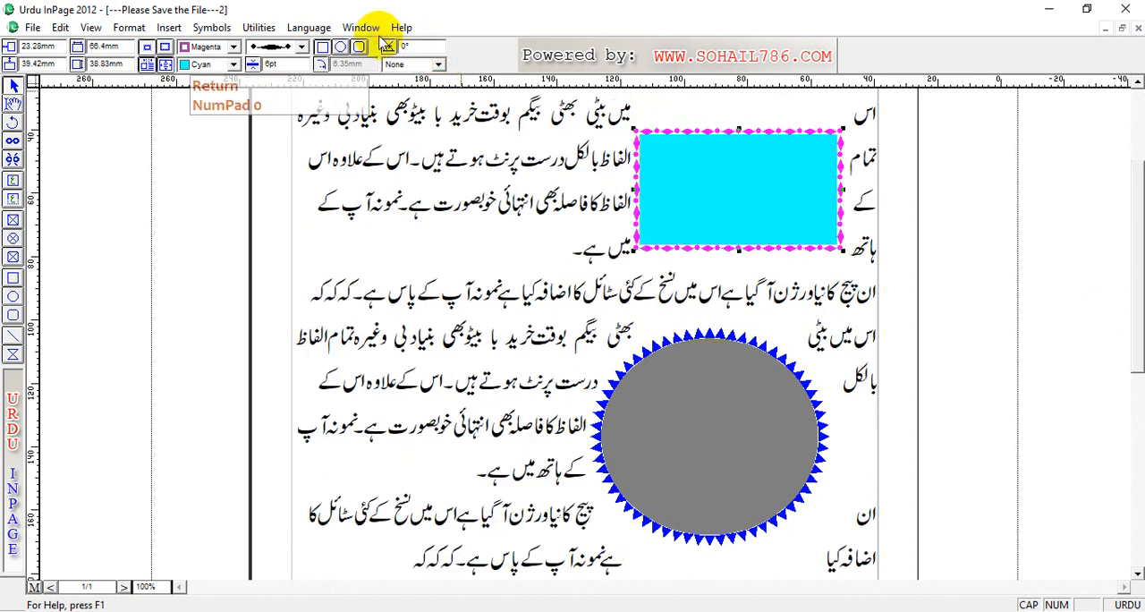
Step: Try the vertical-line, diagonal-line and grid fill patterns on the cyan rectangle, and set its pattern to diagonal crosshatch
left_click(430, 65)
left_click(417, 107)
left_click(438, 64)
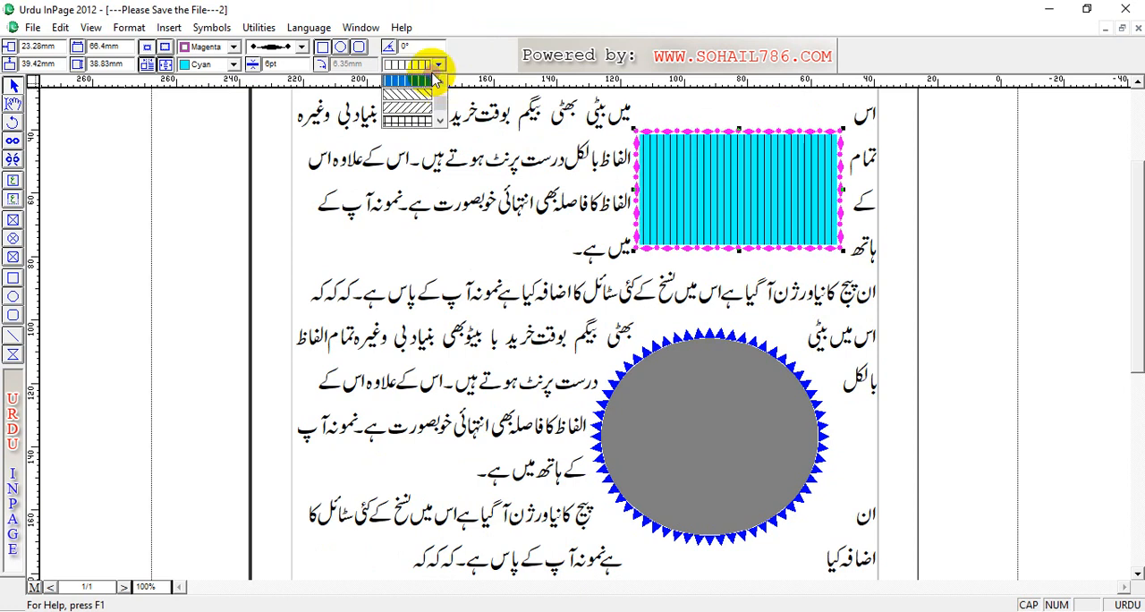
left_click(424, 120)
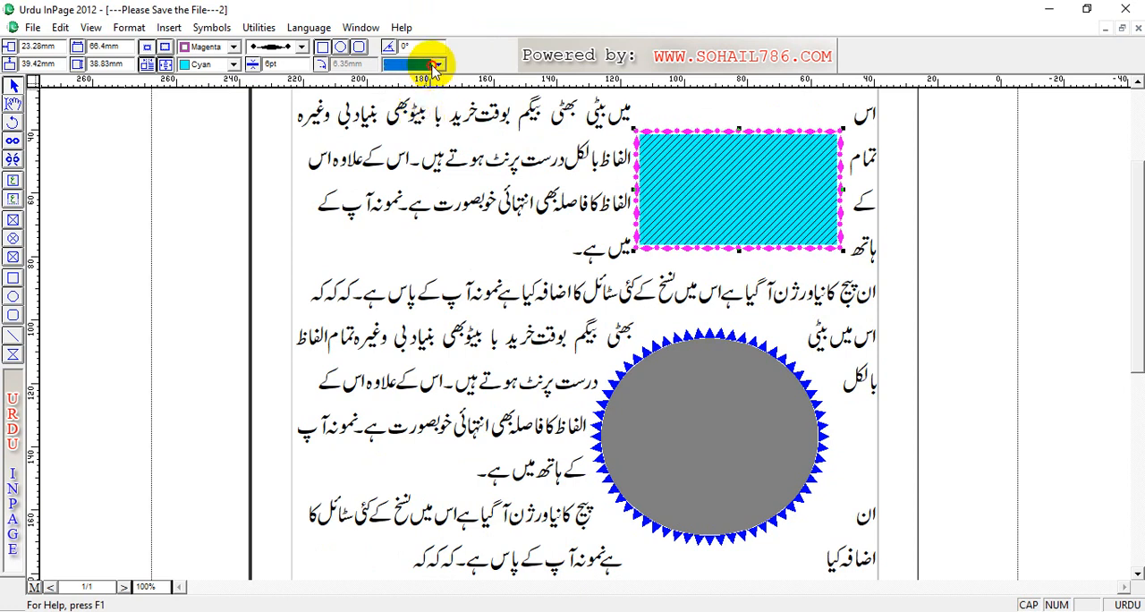
left_click(437, 65)
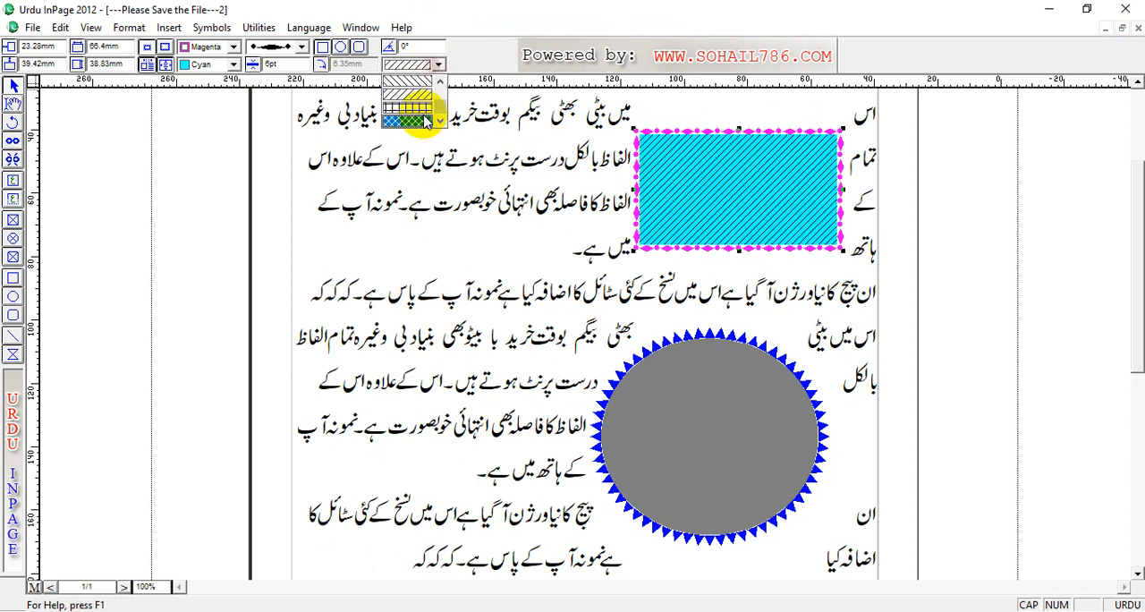
left_click(439, 65)
left_click(410, 123)
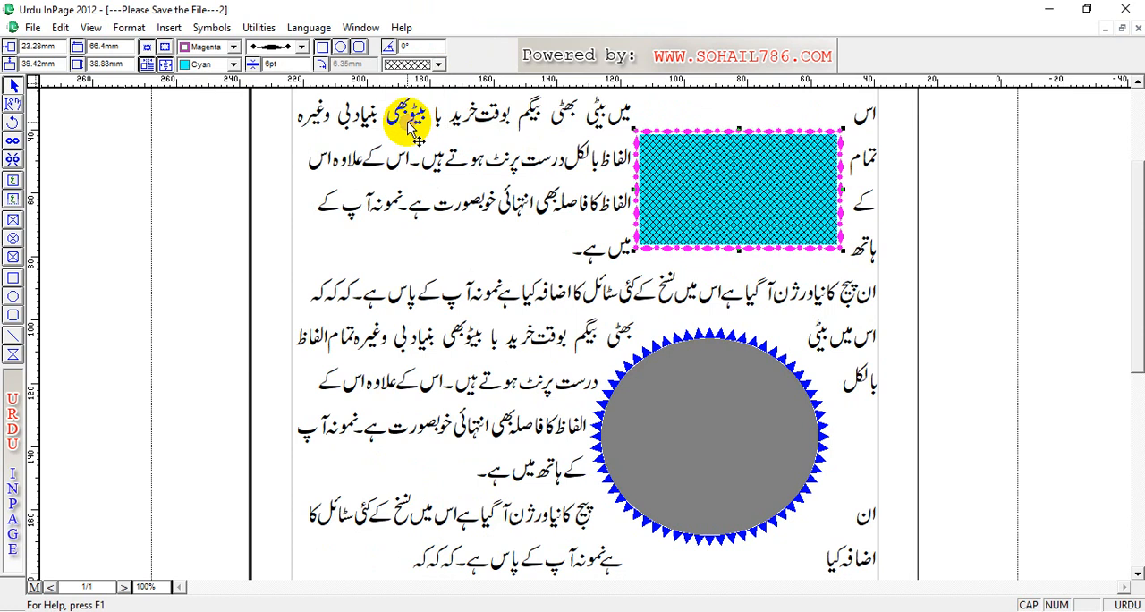
Step: Try the diagonal crosshatch and diagonal-line fill patterns on the gray ellipse, and set its pattern back to None
left_click(675, 411)
left_click(418, 64)
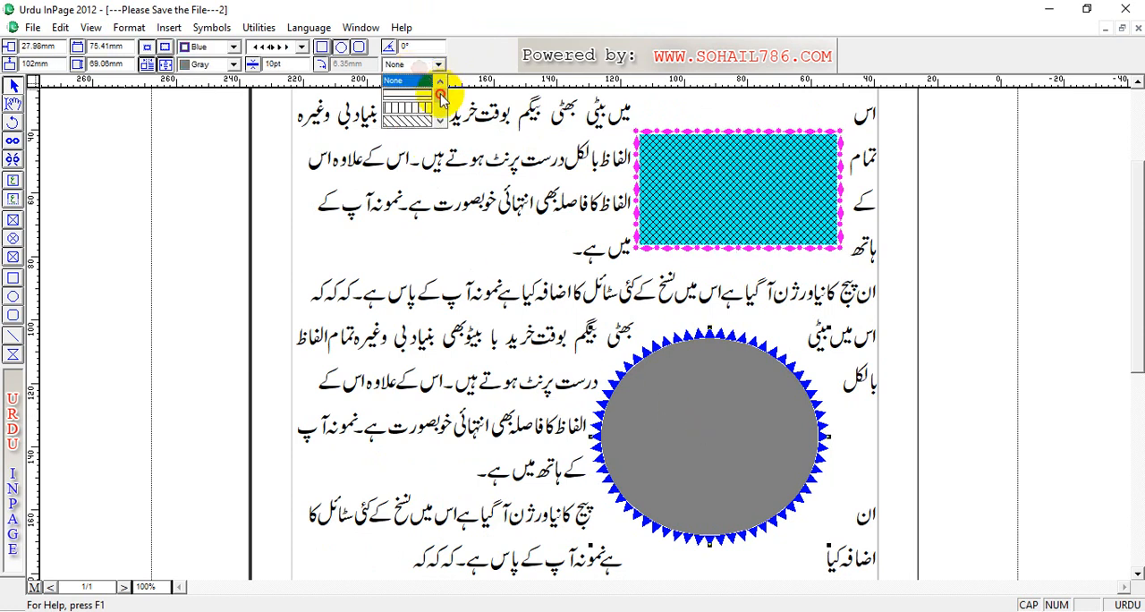
left_click(414, 125)
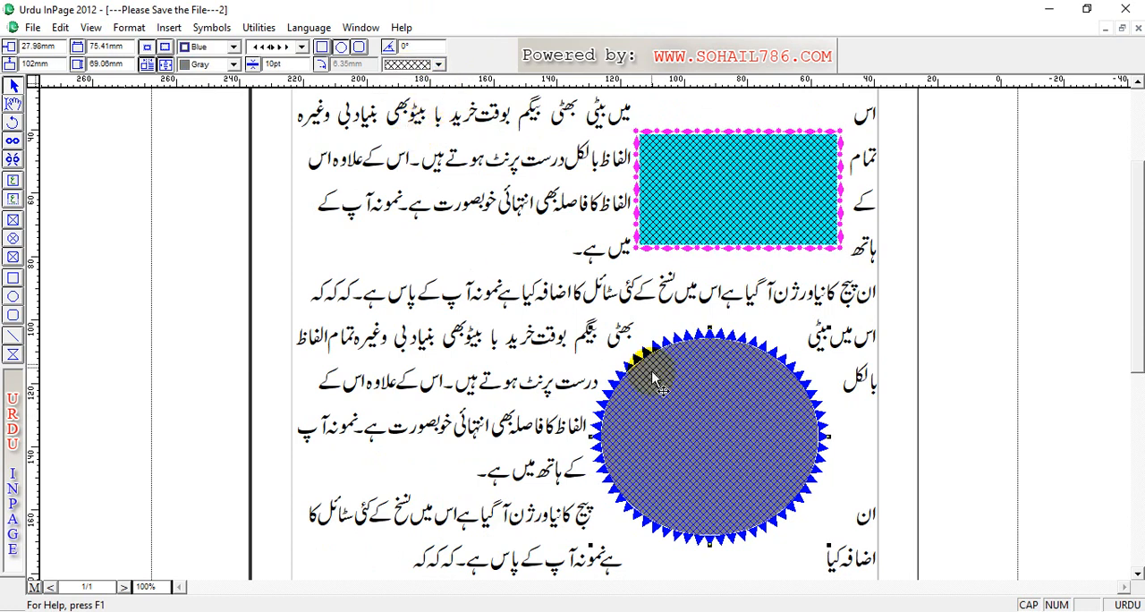
left_click(438, 64)
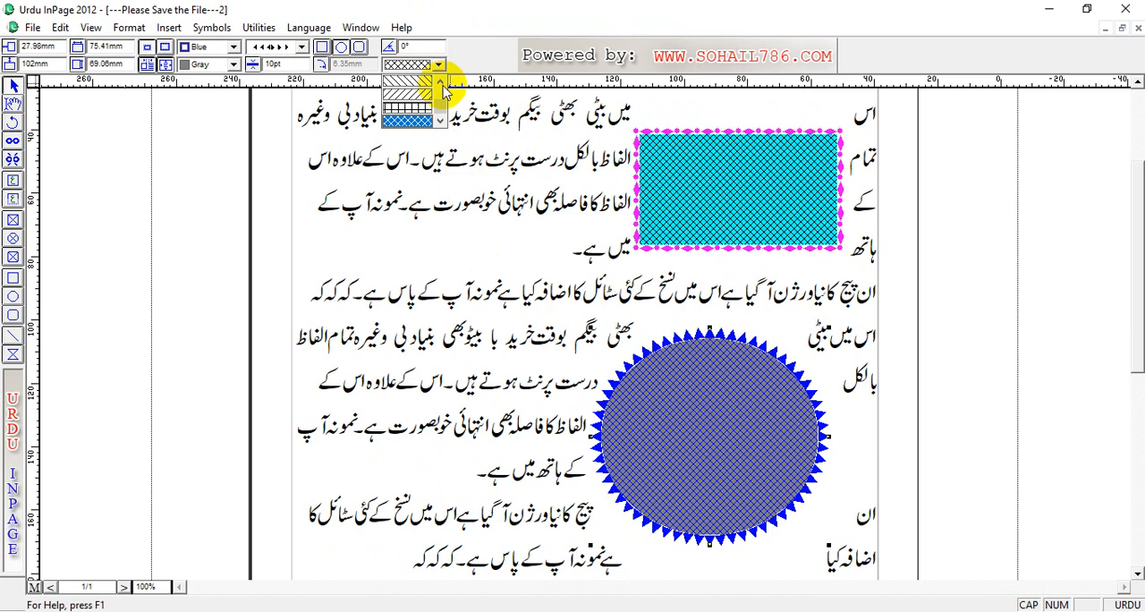
left_click(440, 82)
left_click(436, 100)
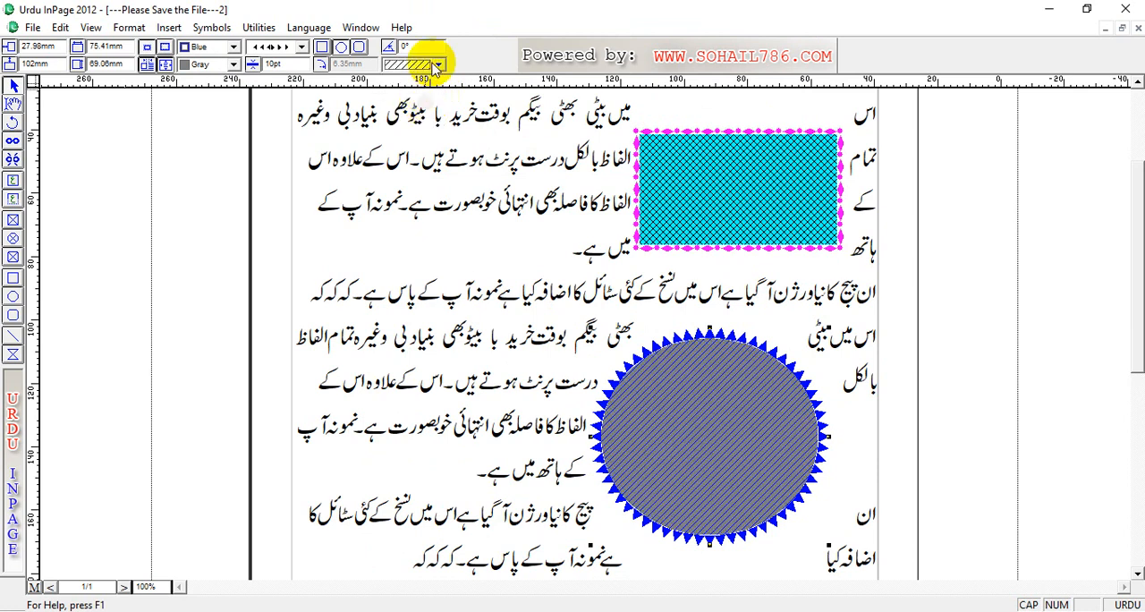
left_click(439, 65)
left_click_drag(438, 107, 440, 79)
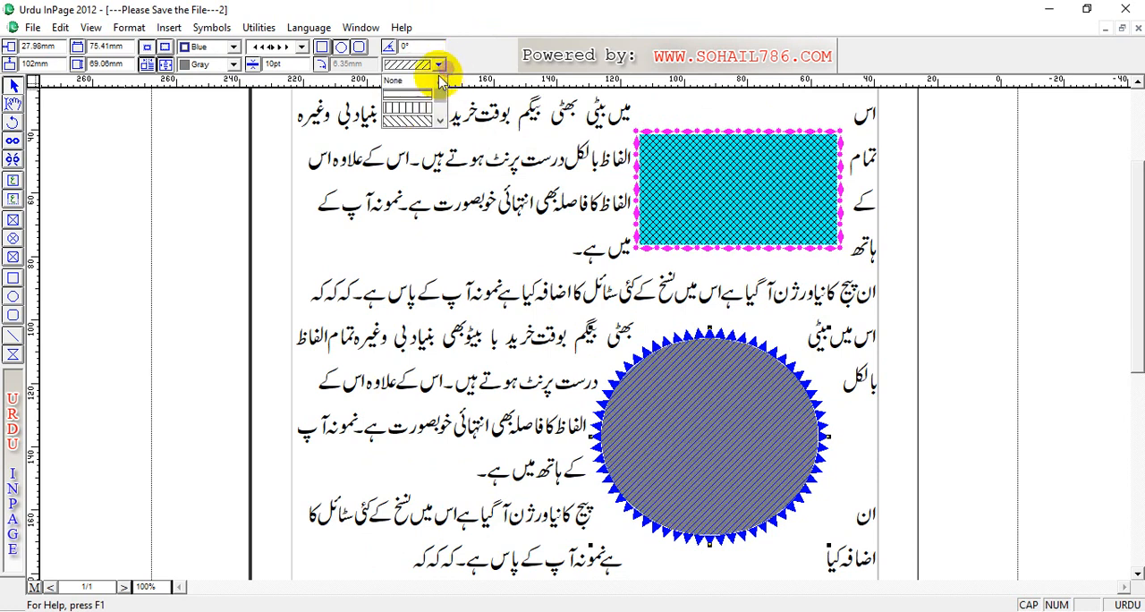
left_click(418, 81)
Step: Move the ellipse up to just below the cyan rectangle and back down to its earlier height, slightly further right, and deselect it
left_click_drag(685, 376, 685, 315)
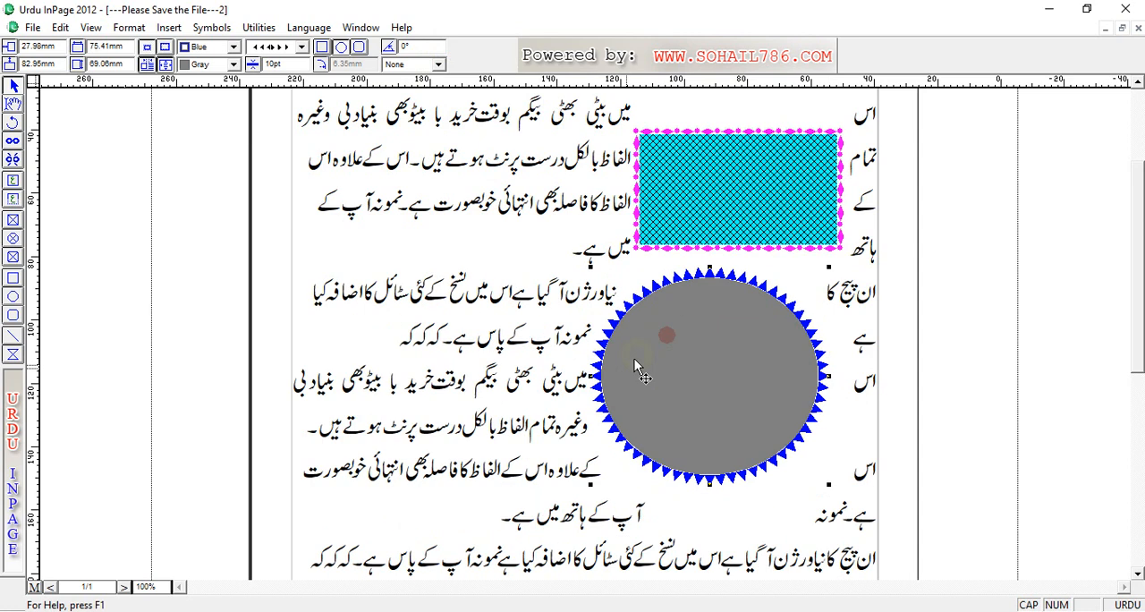
left_click_drag(651, 362, 659, 422)
left_click(469, 318)
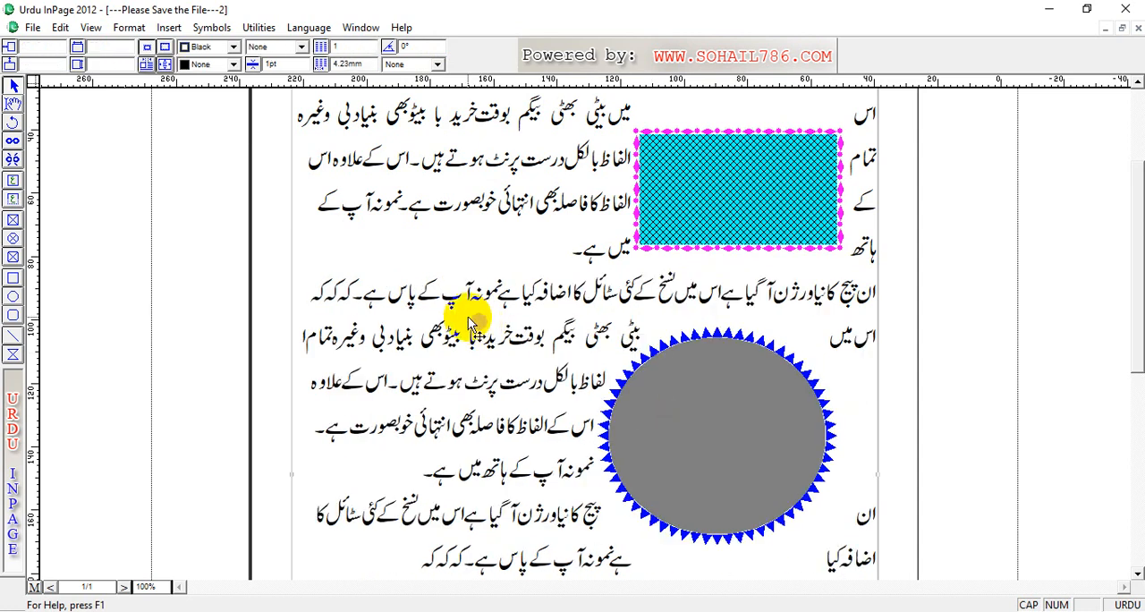
Step: Draw a rounded rectangle about 56 mm wide and 39 mm high over the text beside the ellipse, and fill it with Green
left_click(15, 316)
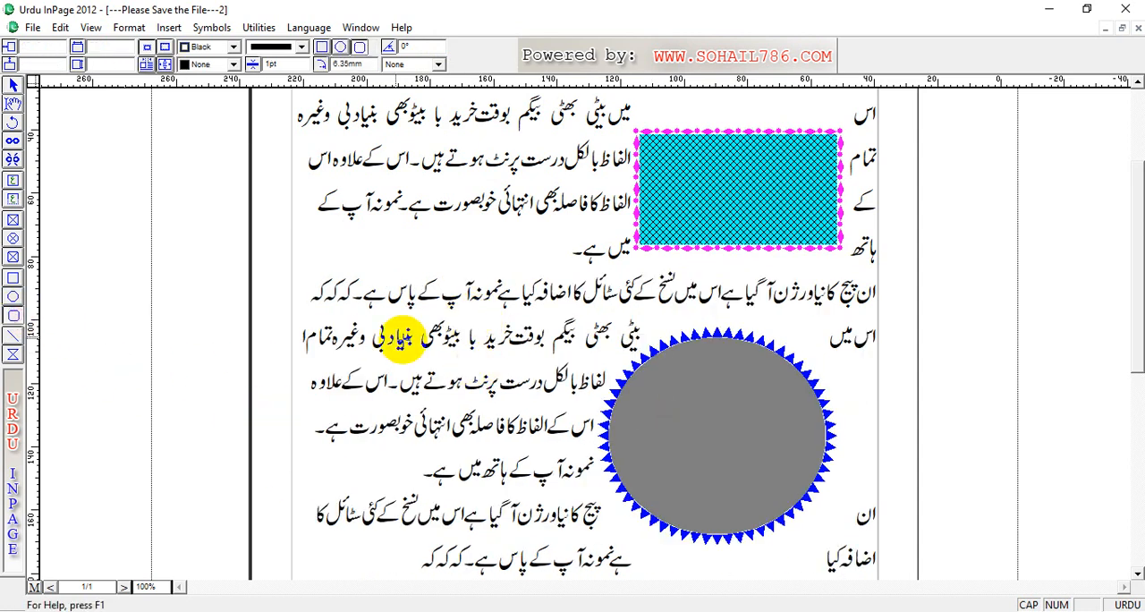
mouse_move(359, 309)
left_mouse_down()
mouse_move(464, 393)
mouse_move(535, 420)
left_mouse_up()
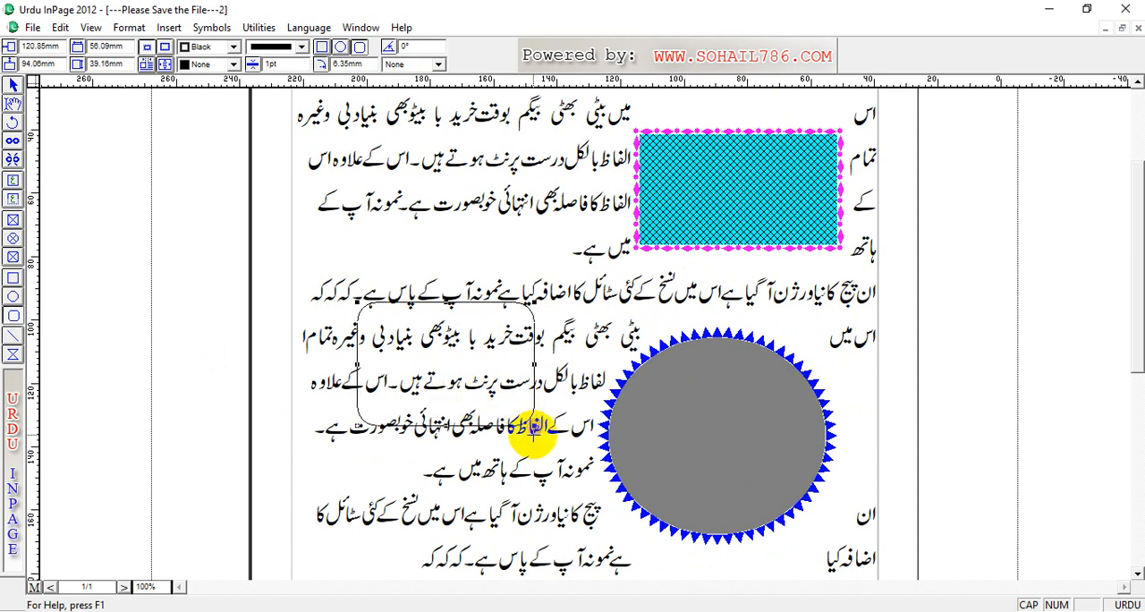
left_click(233, 65)
scroll(224, 101, "down", 3)
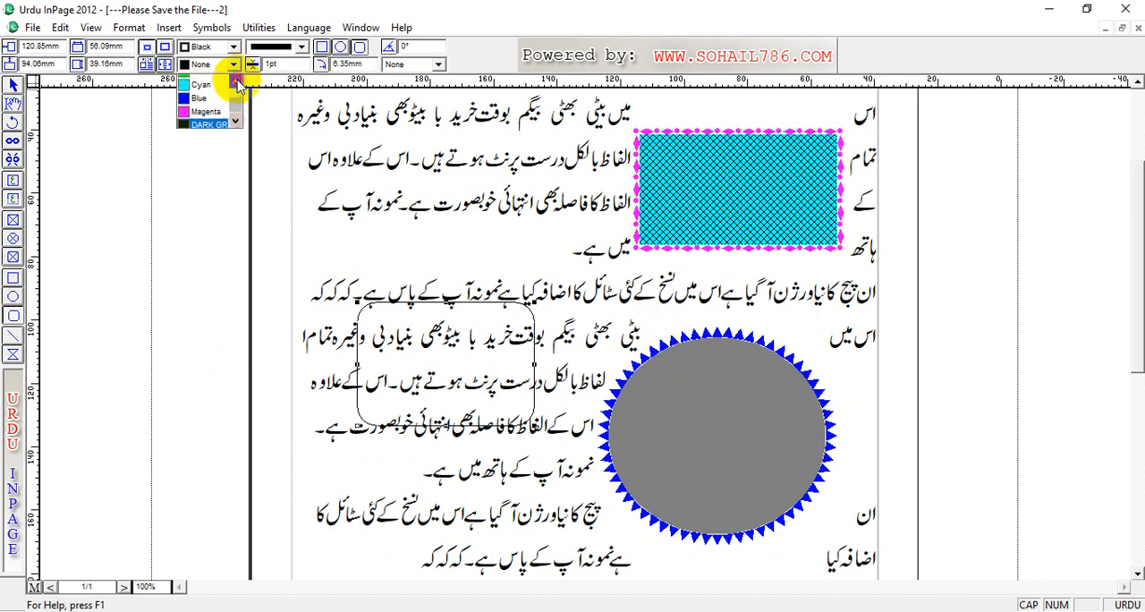
left_click(235, 82)
left_click(235, 81)
left_click(201, 97)
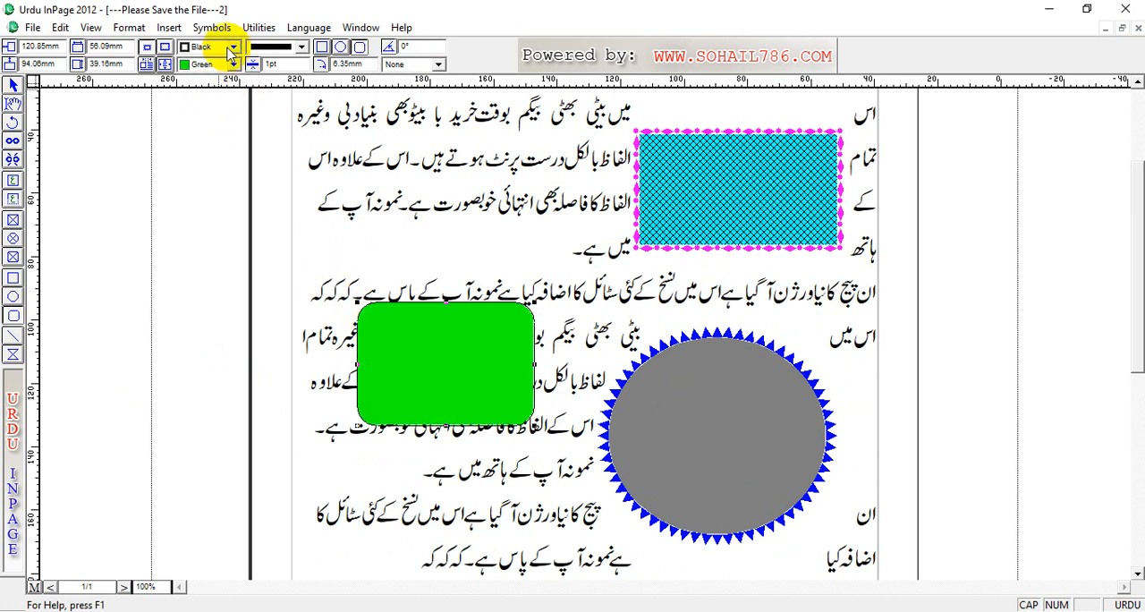
Step: Give the green rounded rectangle a Red border, 5 pt thick, in the dashed style
left_click(230, 53)
left_click(195, 95)
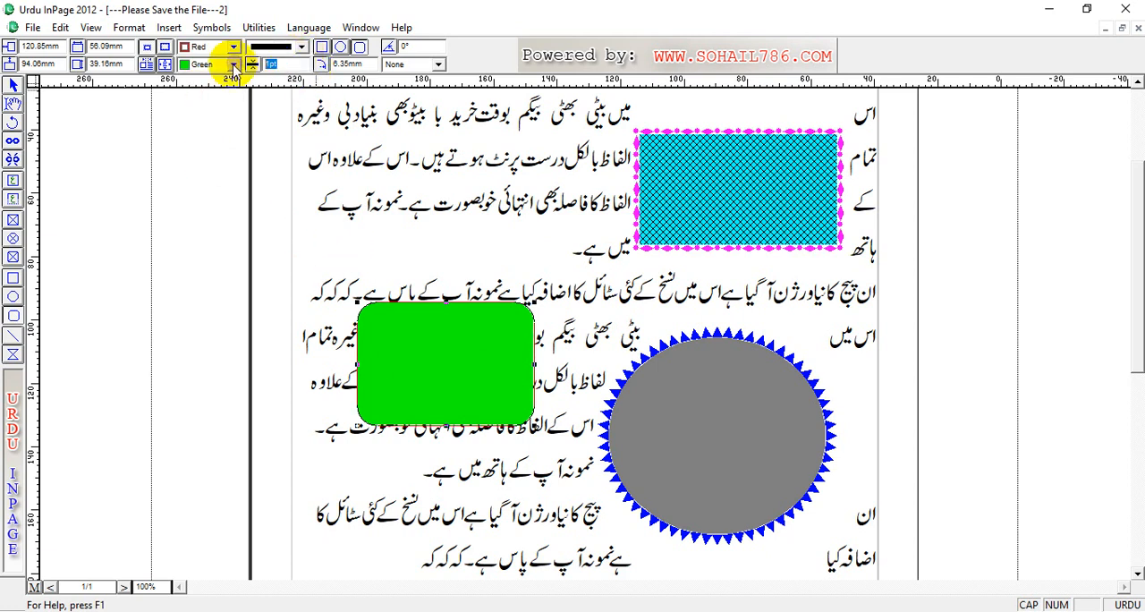
type("5")
key("Return")
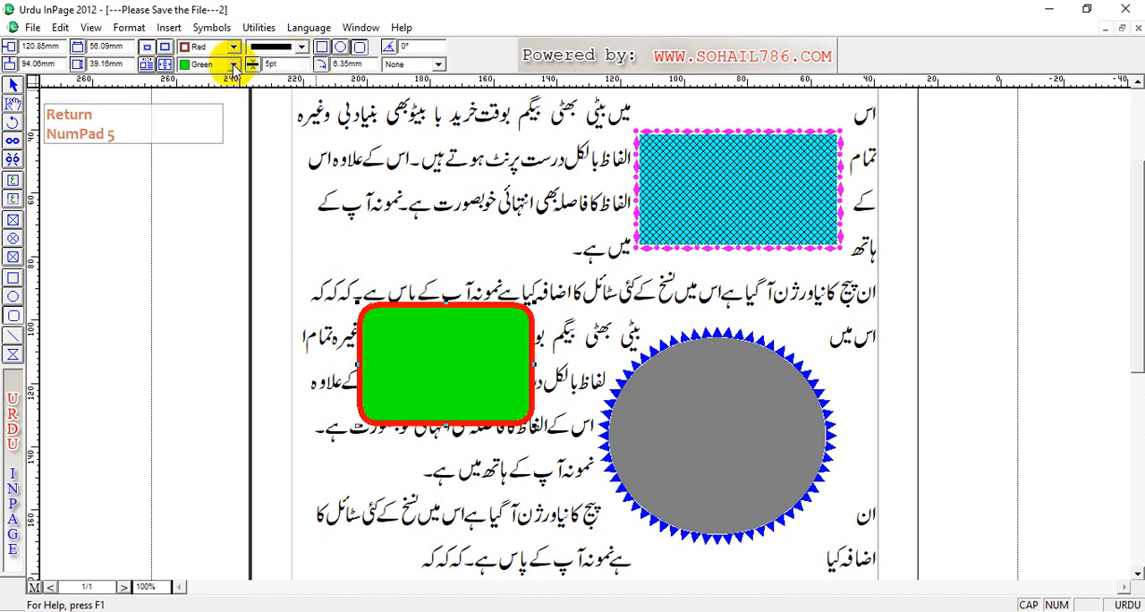
left_click(301, 47)
left_click(285, 100)
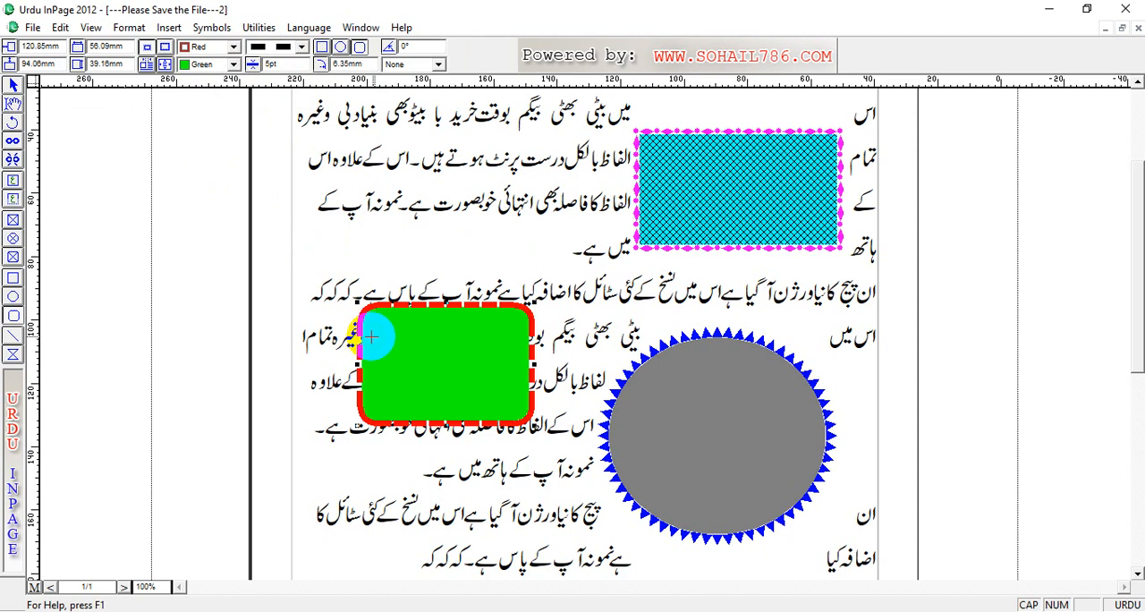
Step: Try a corner radius of 10 mm on the green rounded rectangle
left_click(347, 65)
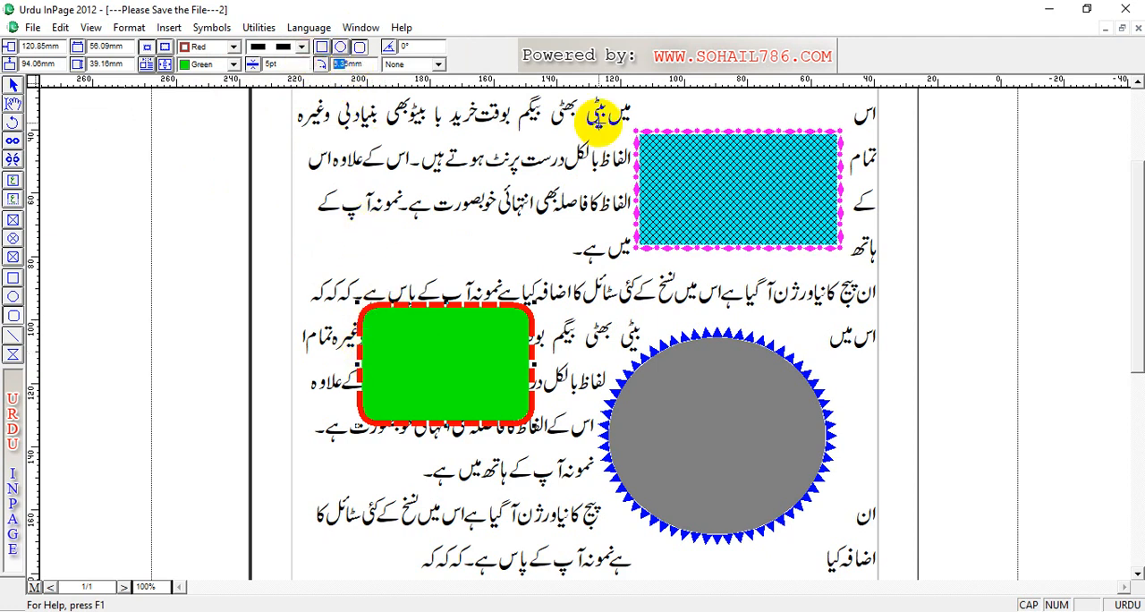
type("10")
key("Return")
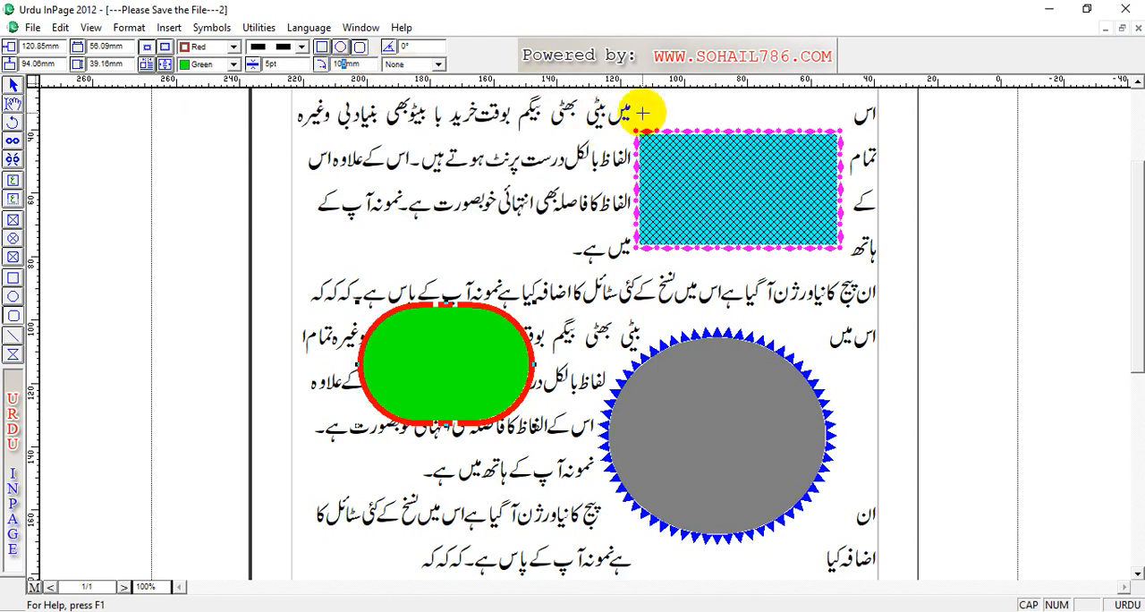
key("Delete")
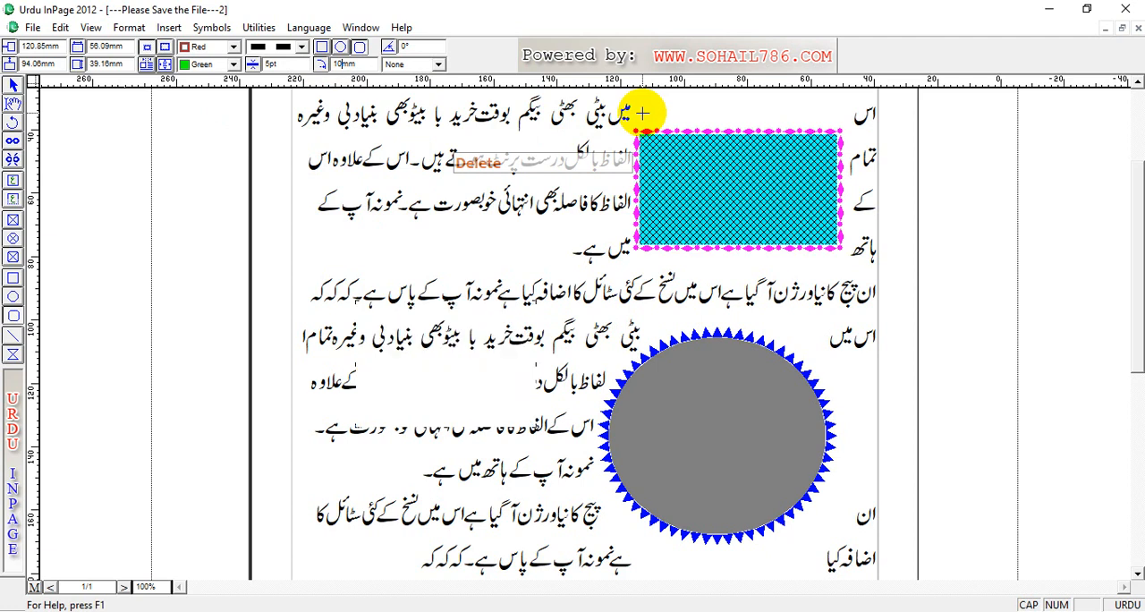
key("Return")
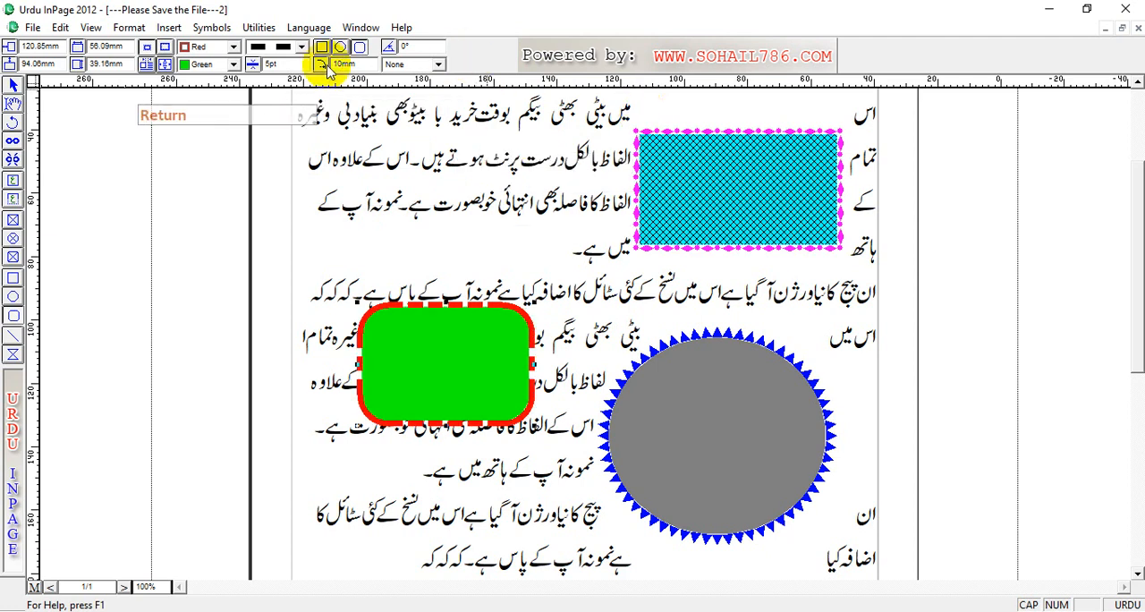
Step: Set the green rounded rectangle's corner radius to 5 mm
left_click_drag(343, 65, 320, 62)
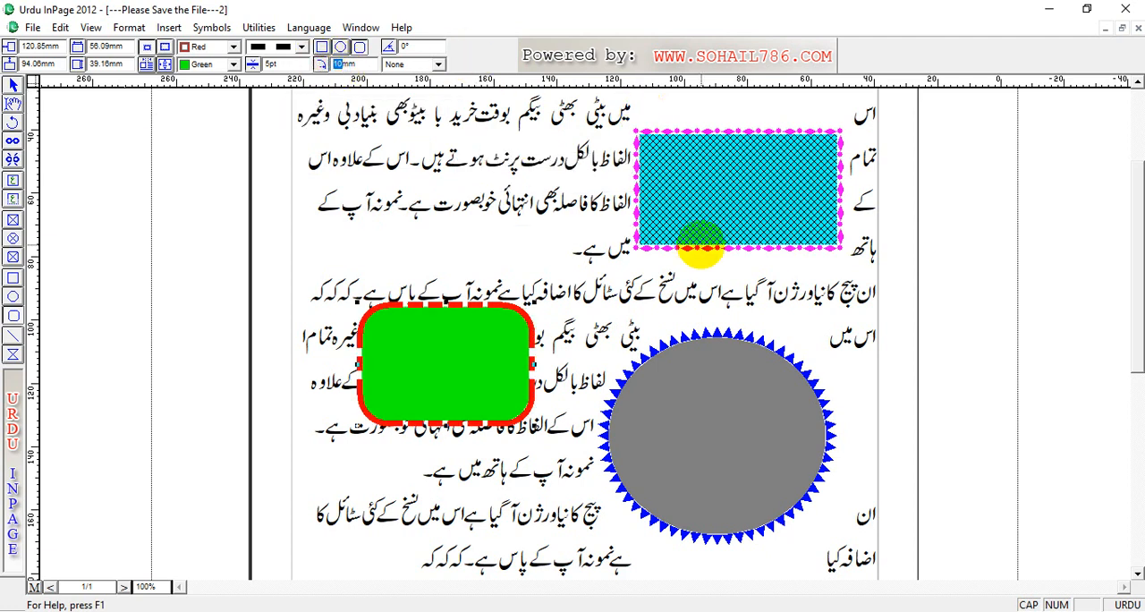
type("5")
key("Return")
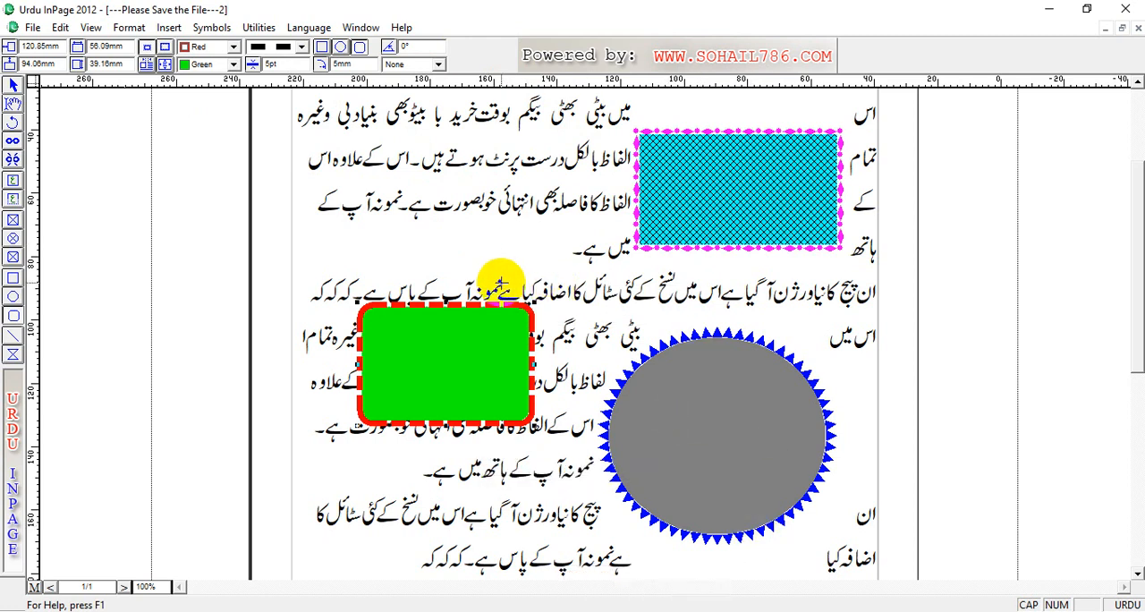
Step: Try the vertical-line, grid and diagonal-line fill patterns on the green rounded rectangle, and set its pattern back to None
left_click(442, 67)
left_click(414, 113)
left_click(437, 66)
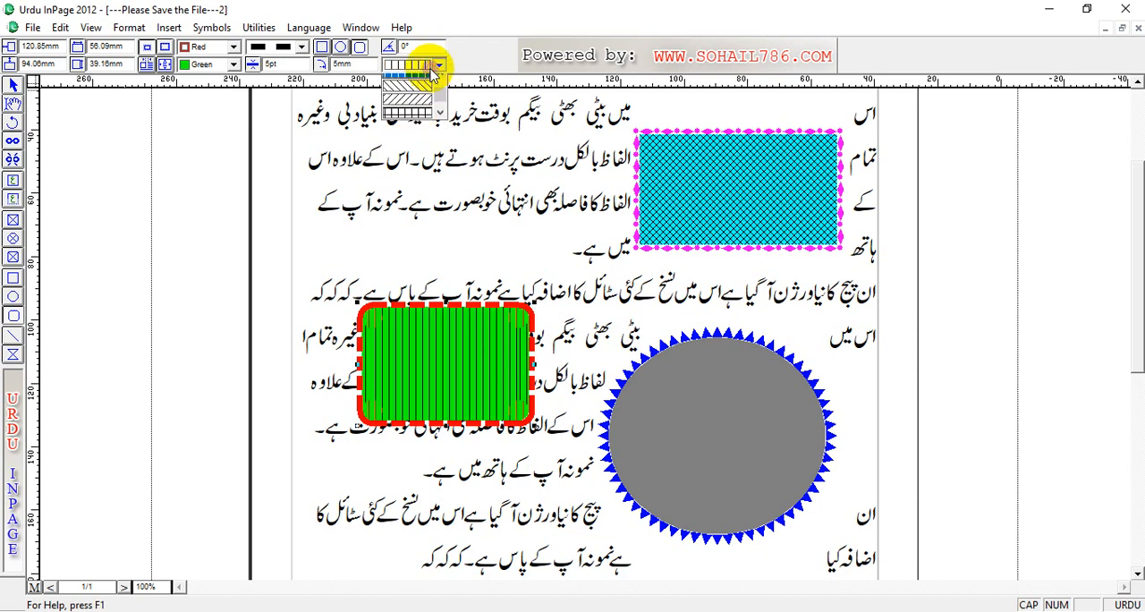
left_click(435, 113)
left_click(438, 65)
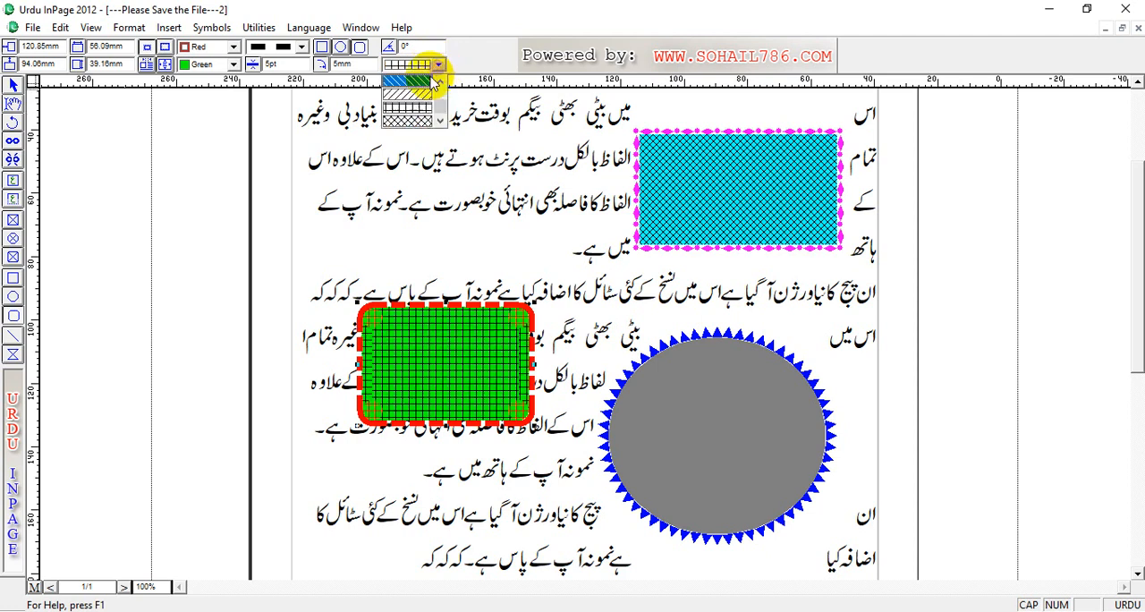
left_click(433, 82)
left_click(439, 66)
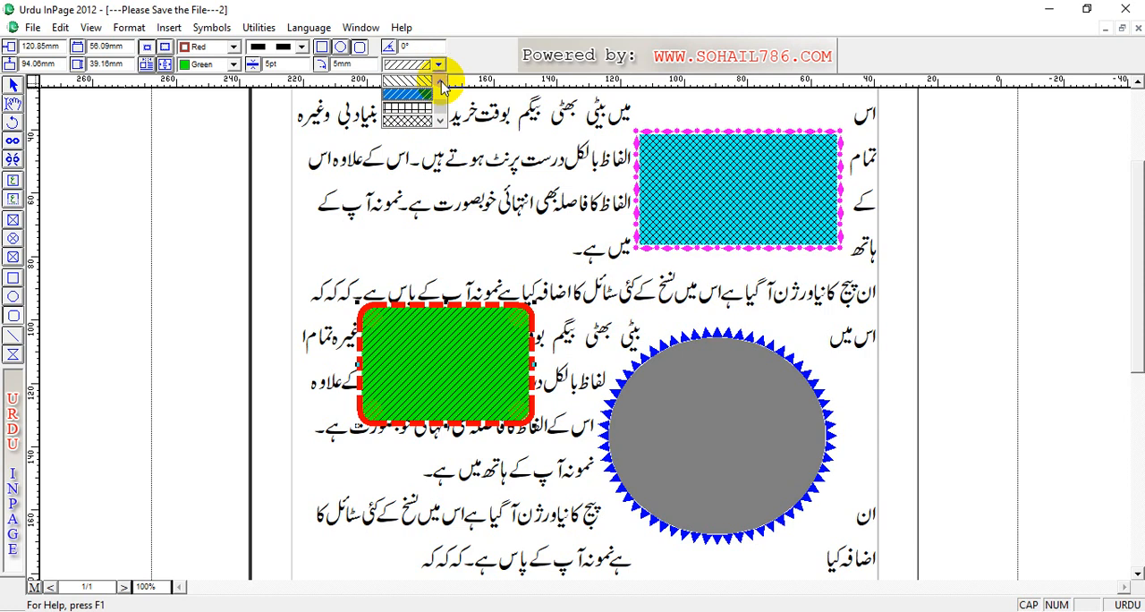
left_click(439, 85)
left_click(440, 84)
left_click(440, 85)
left_click(439, 84)
left_click(416, 81)
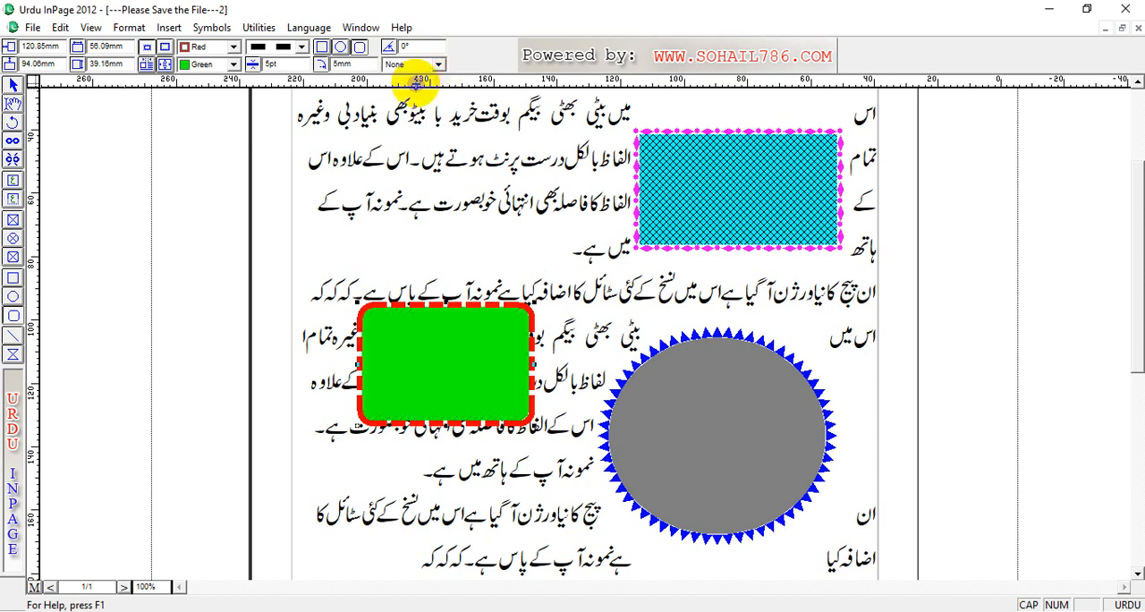
Step: Rotate the green rounded rectangle by 25° and move it to about 124 mm horizontally and 63 mm vertically, beside the cyan rectangle
type("25")
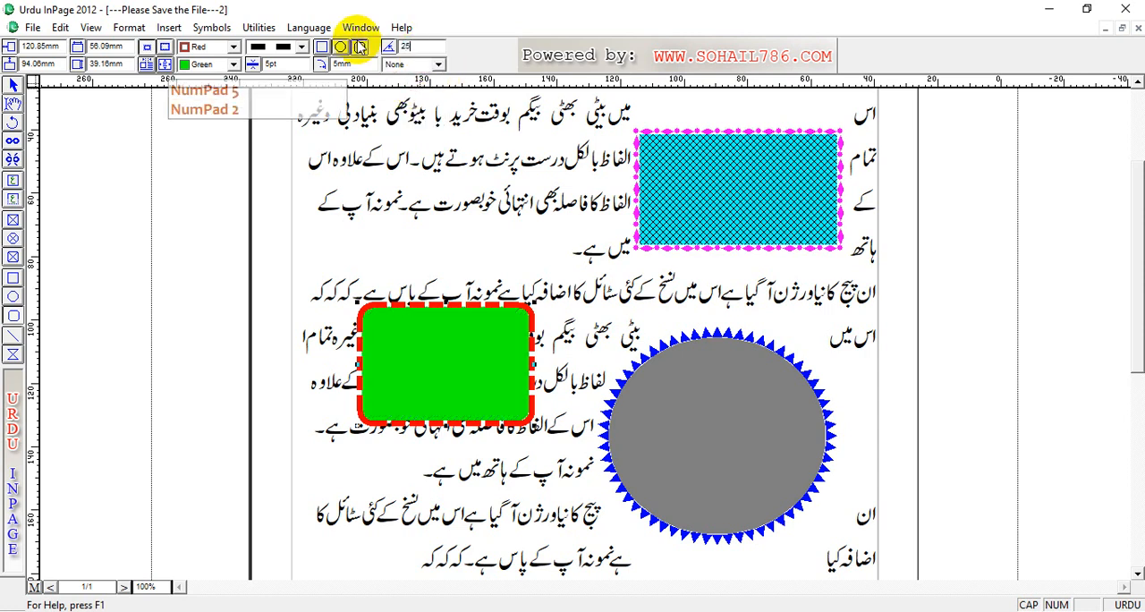
key("Return")
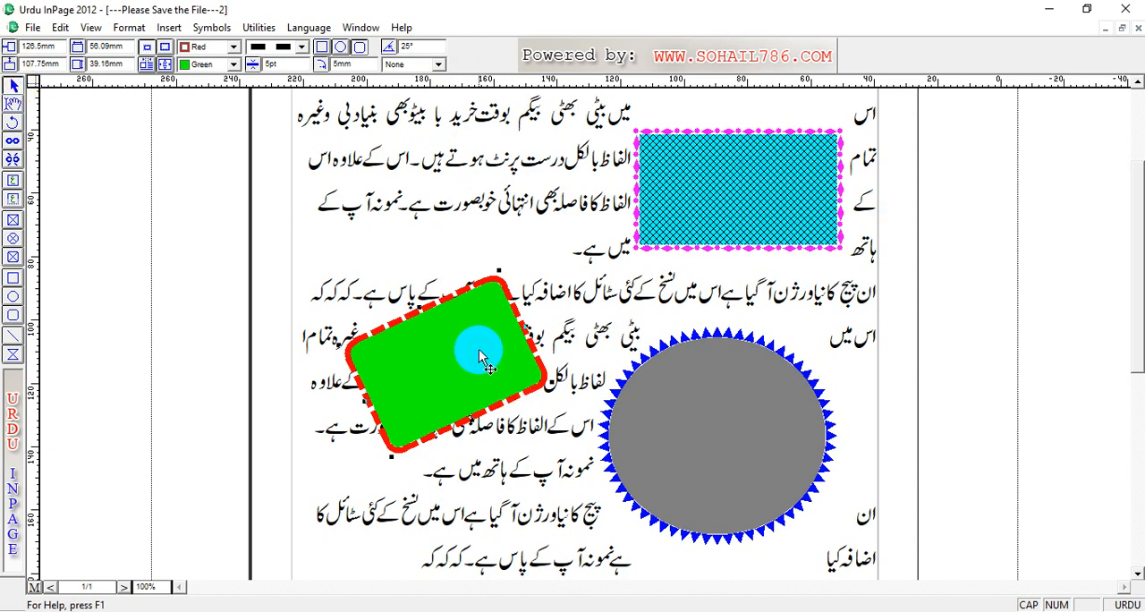
left_click(711, 195)
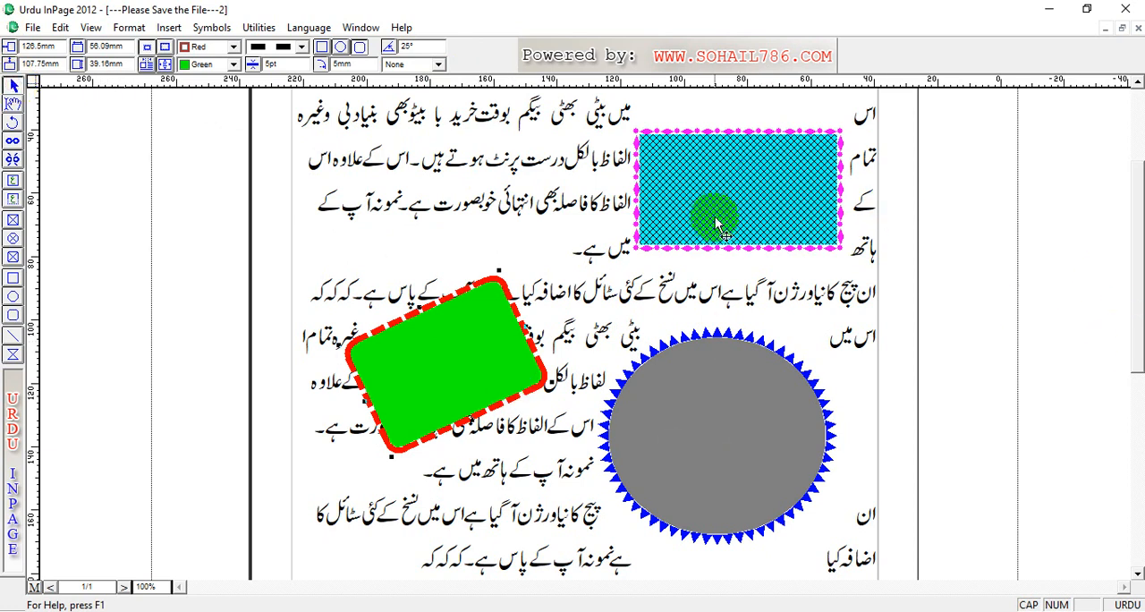
left_click_drag(417, 367, 470, 215)
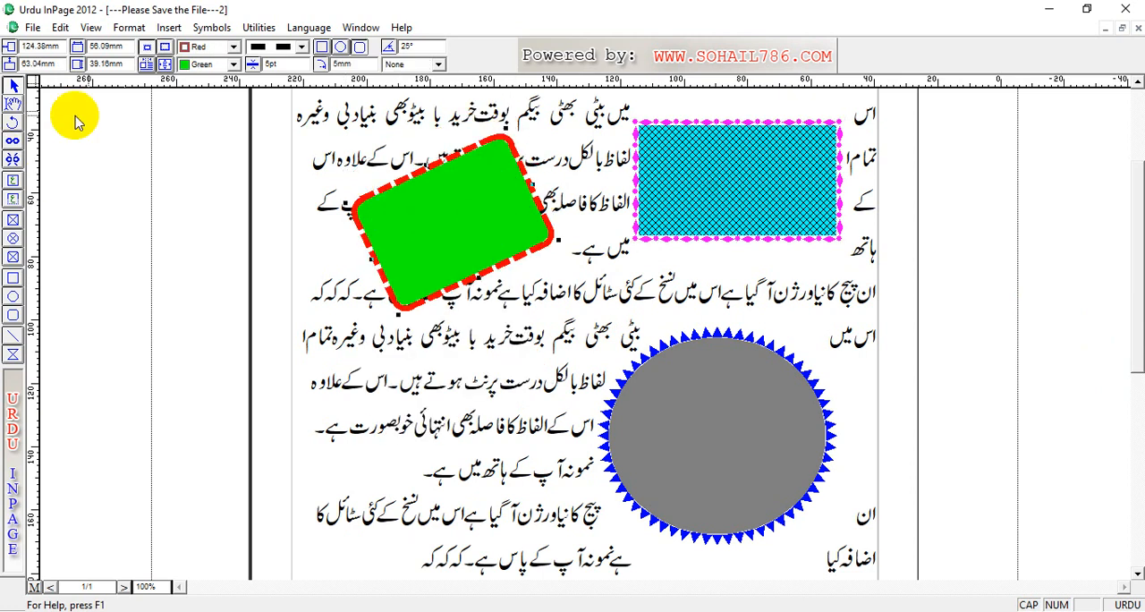
Step: Turn on text run-around for the green rounded rectangle and move it to about 129 mm horizontally and 63 mm vertically
left_click(146, 65)
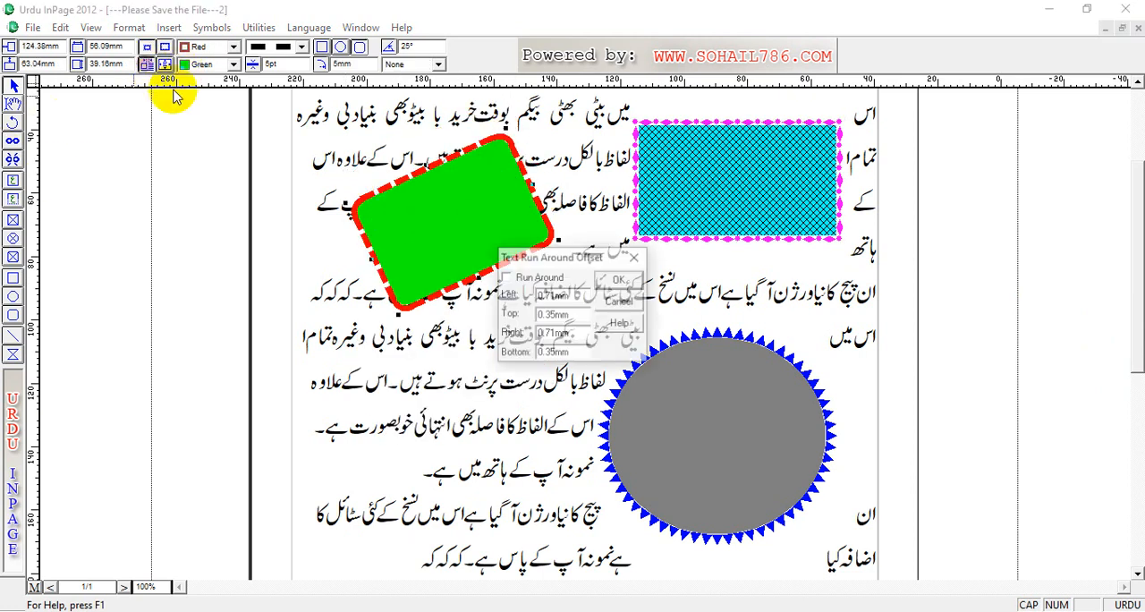
left_click(506, 277)
left_click(619, 279)
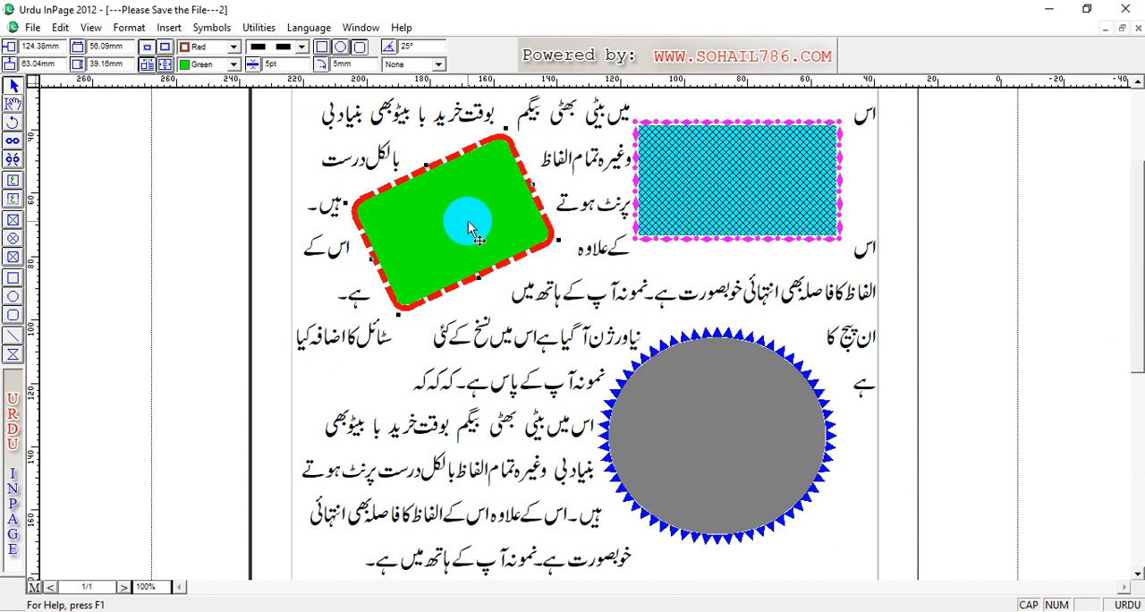
left_click_drag(468, 221, 452, 219)
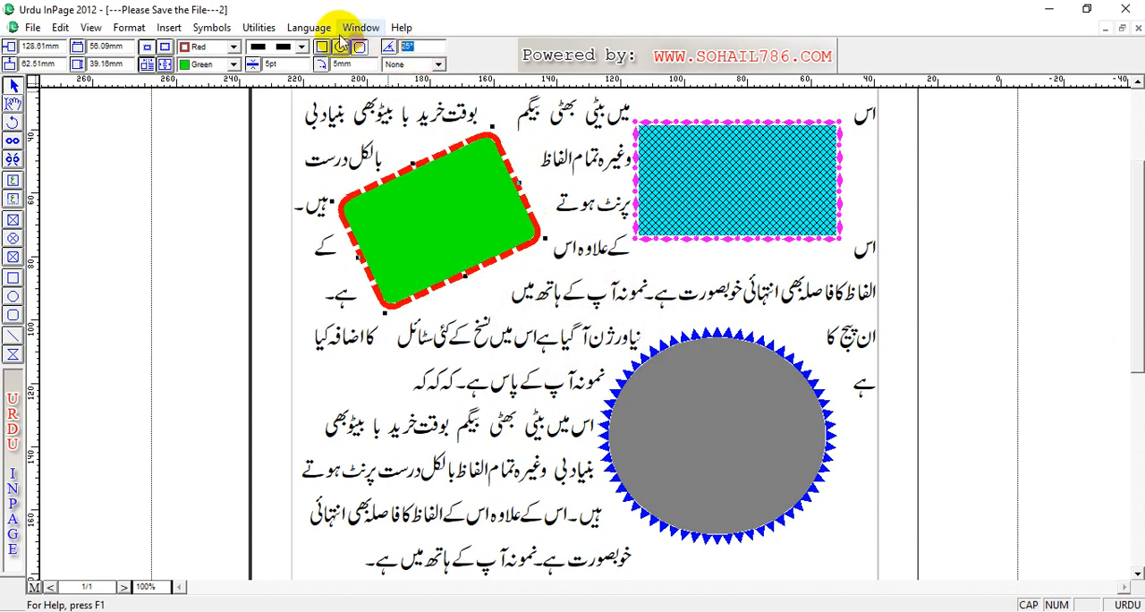
Step: Set the green rounded rectangle's rotation to 0° and move the gray ellipse to about 21 mm horizontally and 88 mm vertically
type("0")
key("Return")
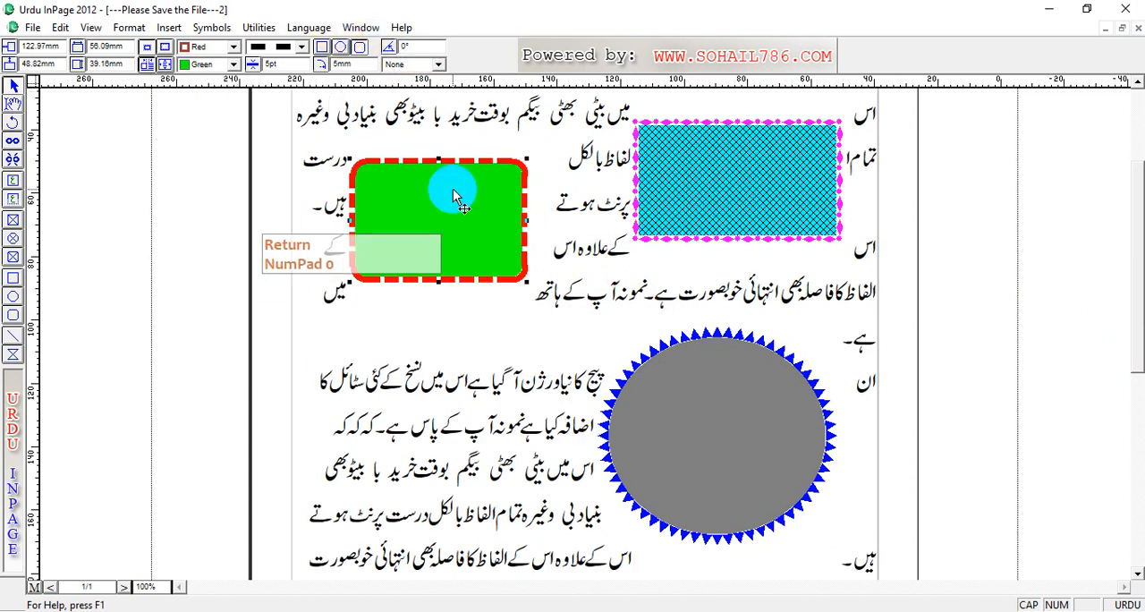
left_click_drag(738, 399, 755, 355)
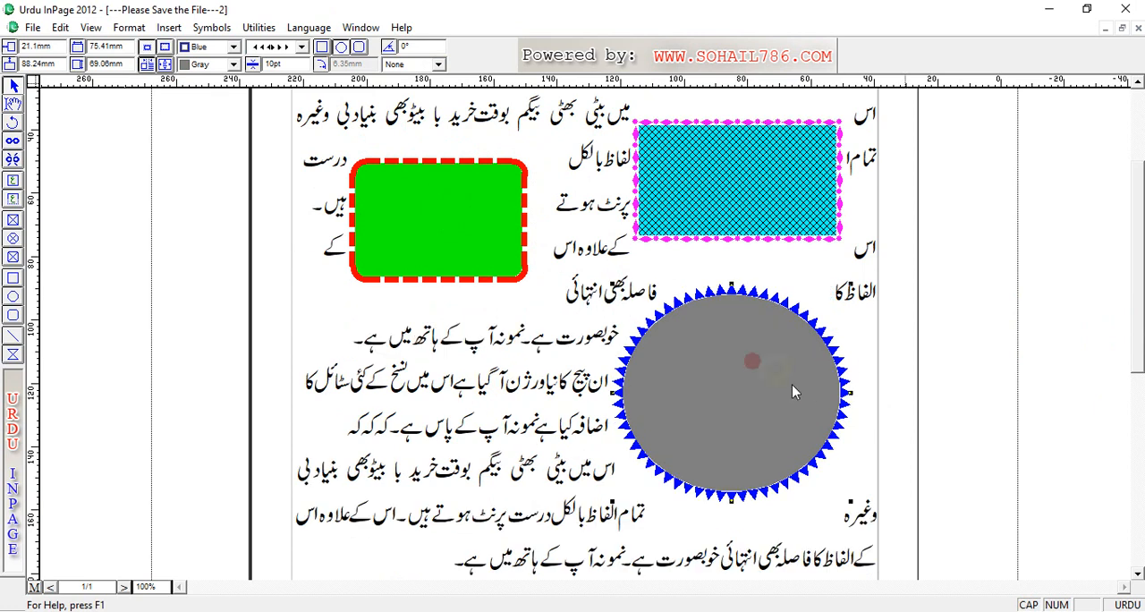
Step: Draw a horizontal line about 110 mm long across the text below the ellipse and set its thickness to 10 pt
left_click_drag(1131, 288, 1137, 420)
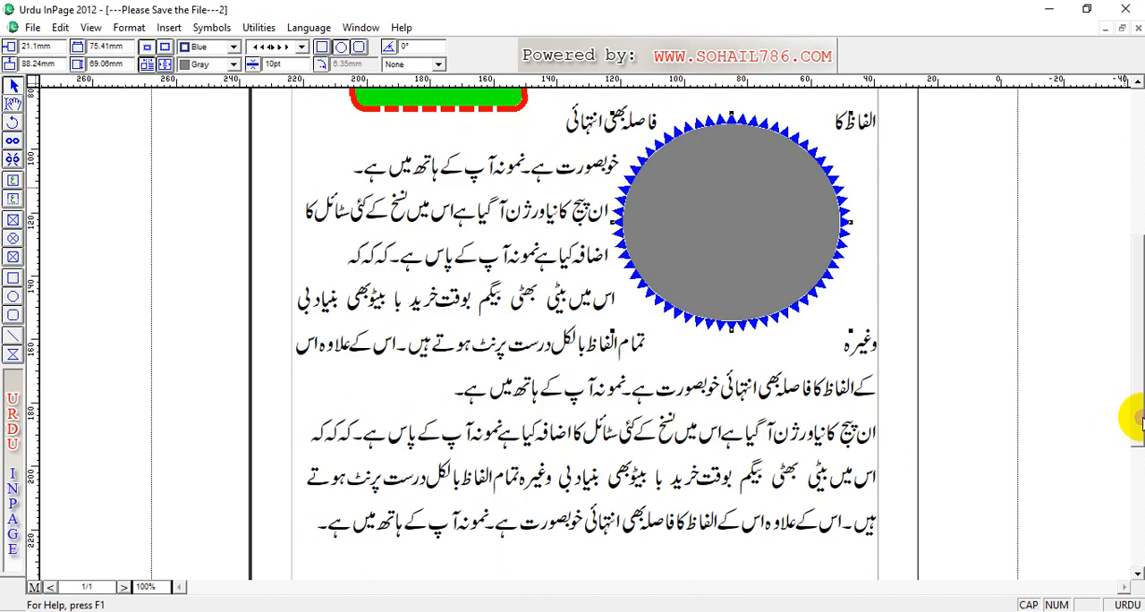
left_click(13, 339)
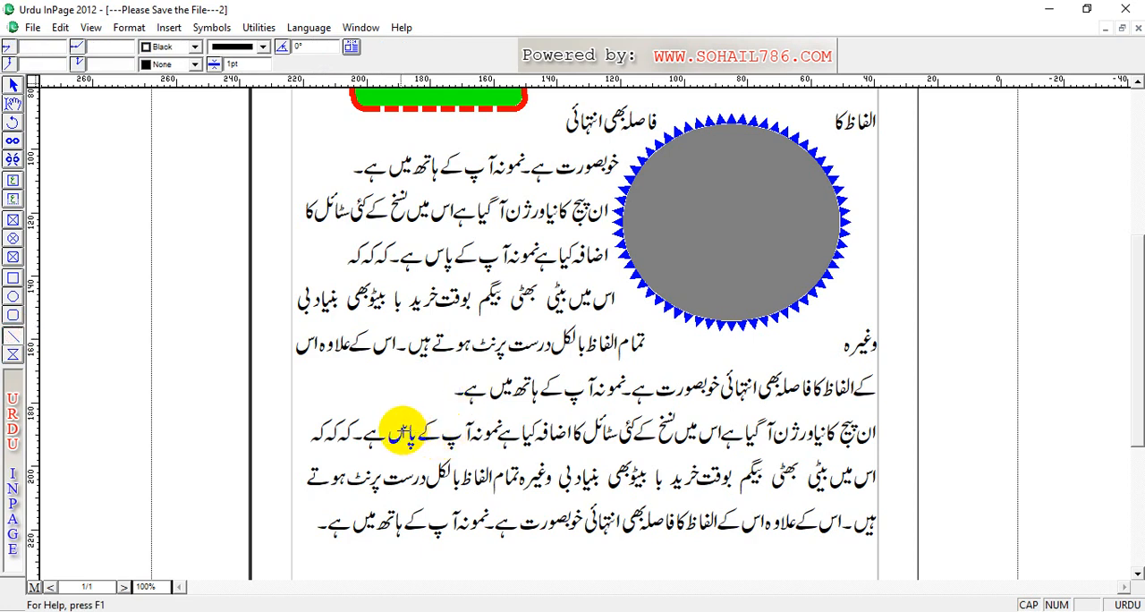
left_click_drag(401, 431, 737, 429)
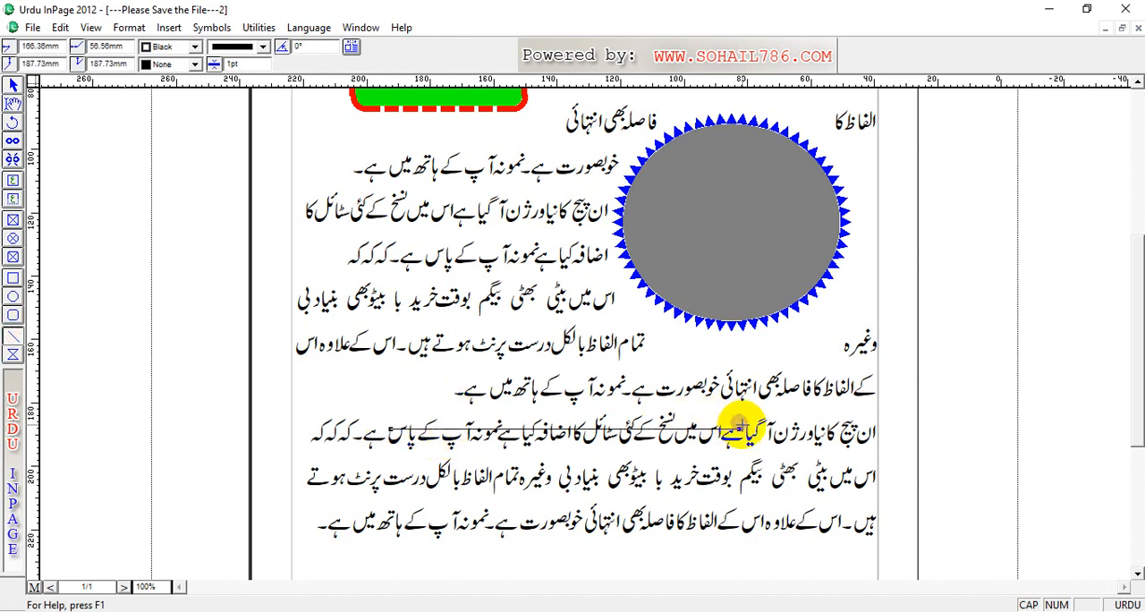
double_click(231, 63)
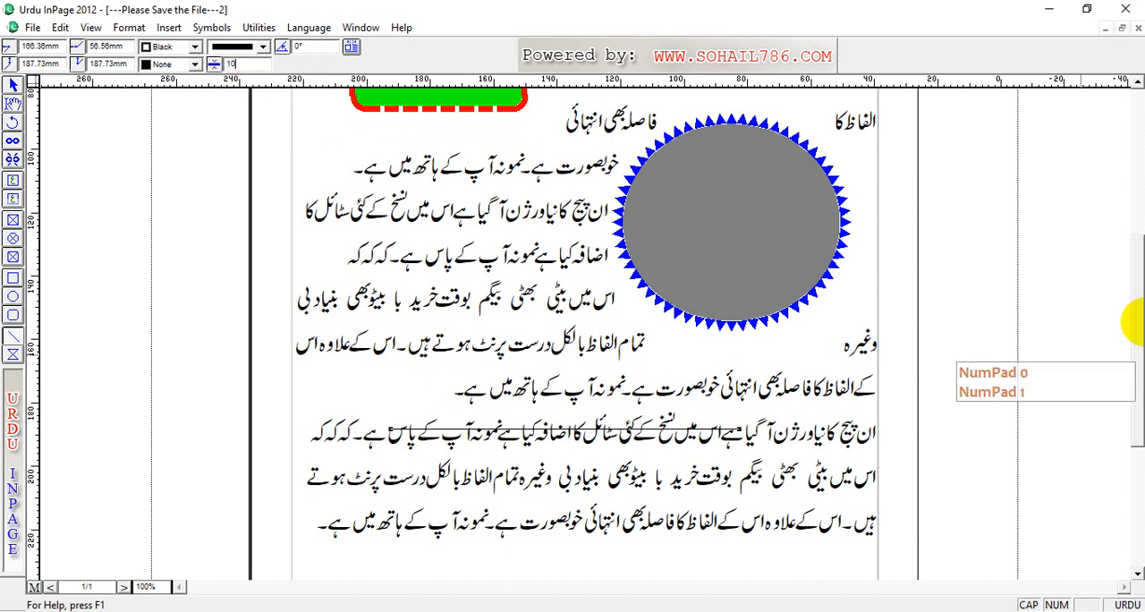
type("10")
key("Return")
key("KP_Decimal")
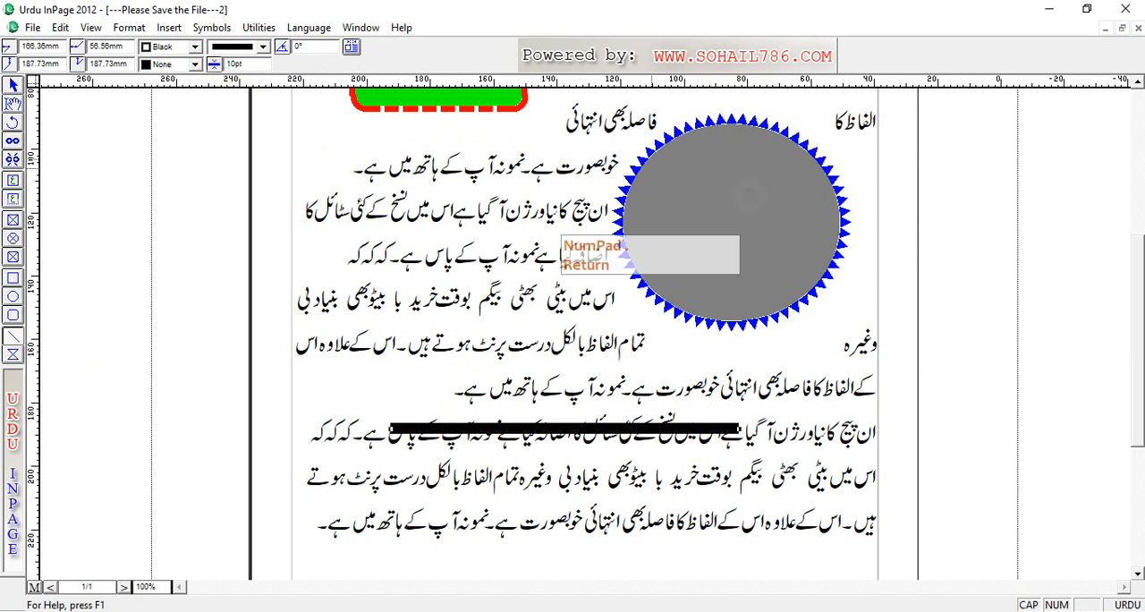
Step: Color the new line blue and give it the dashed line style
left_click(194, 47)
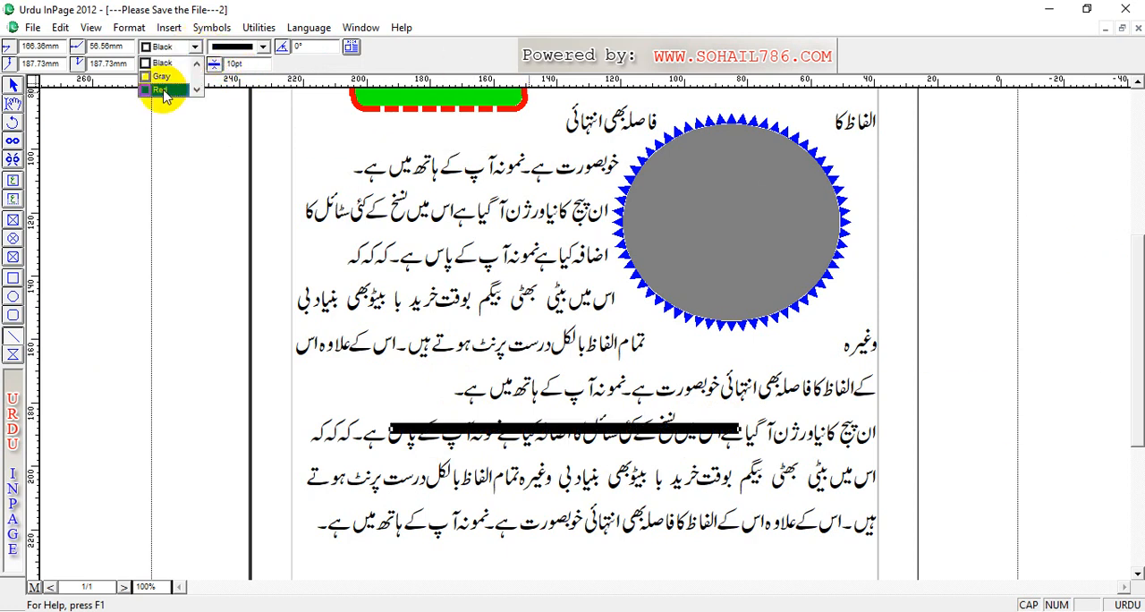
left_click(197, 90)
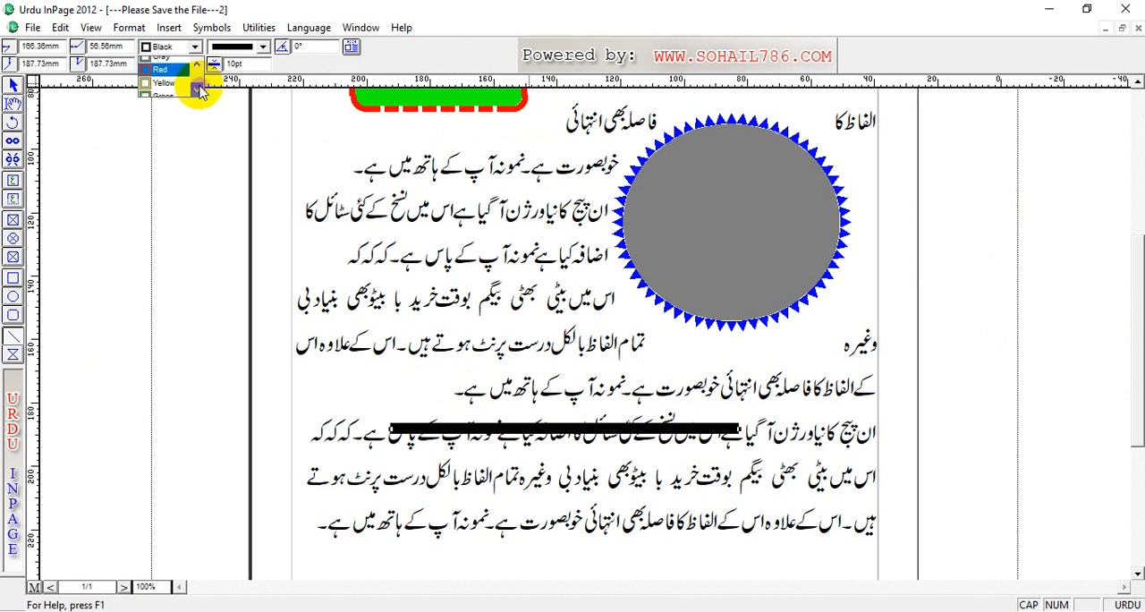
left_click(164, 94)
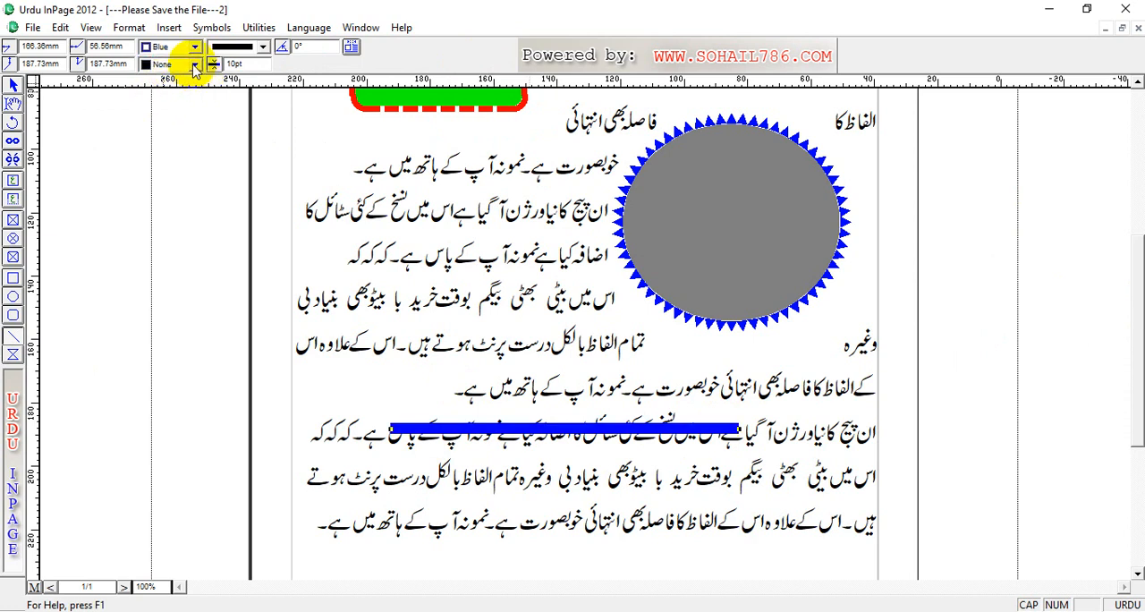
left_click(262, 46)
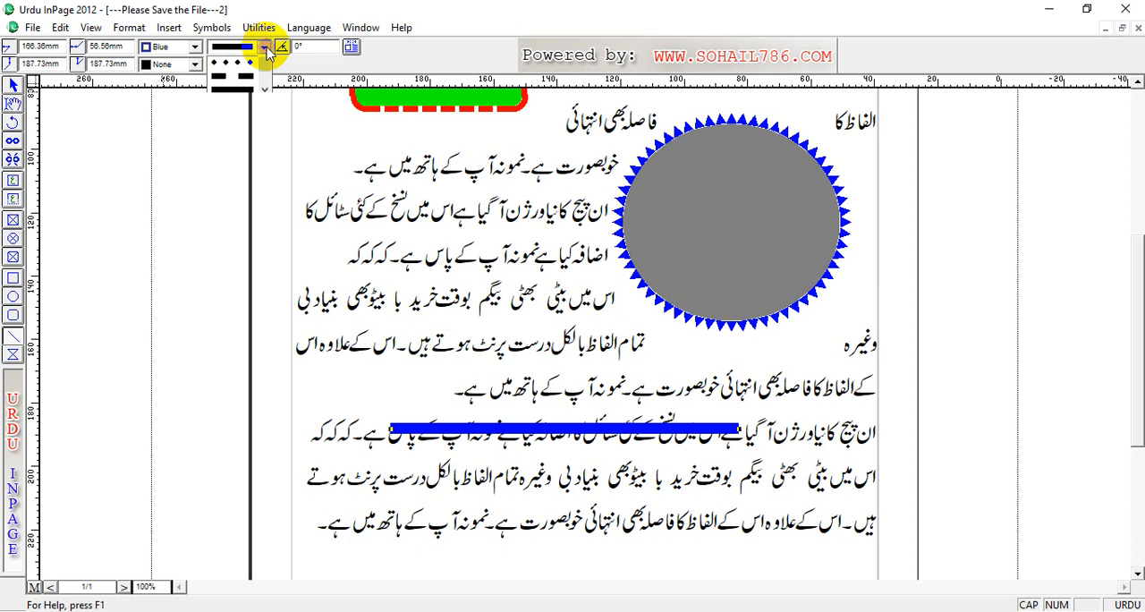
left_click(241, 92)
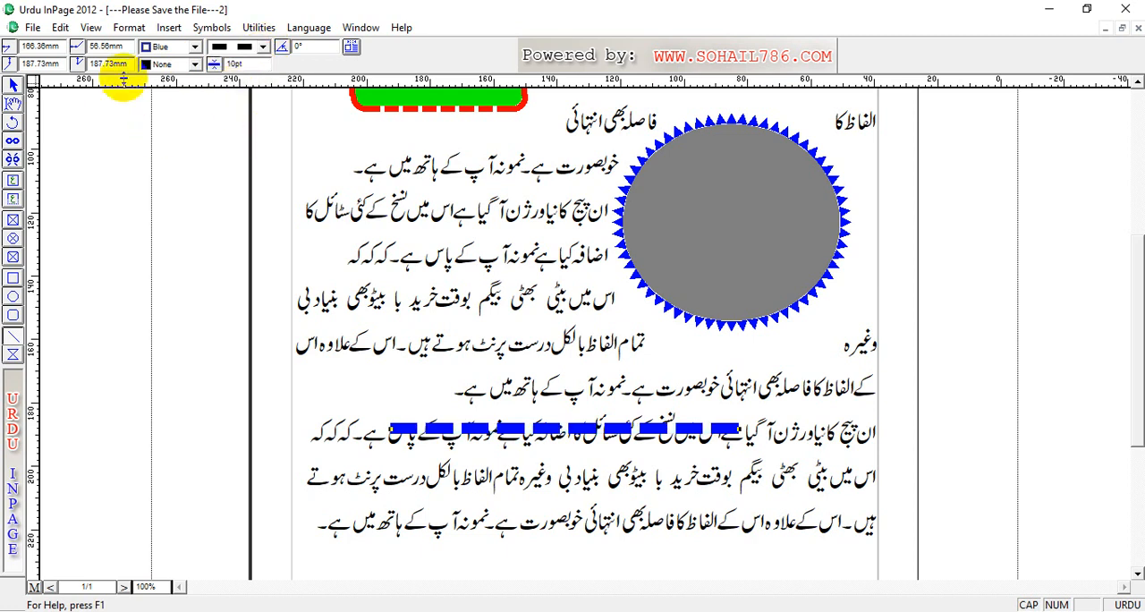
Step: Set the fill color between the blue line's dashes to Cyan
left_click(195, 65)
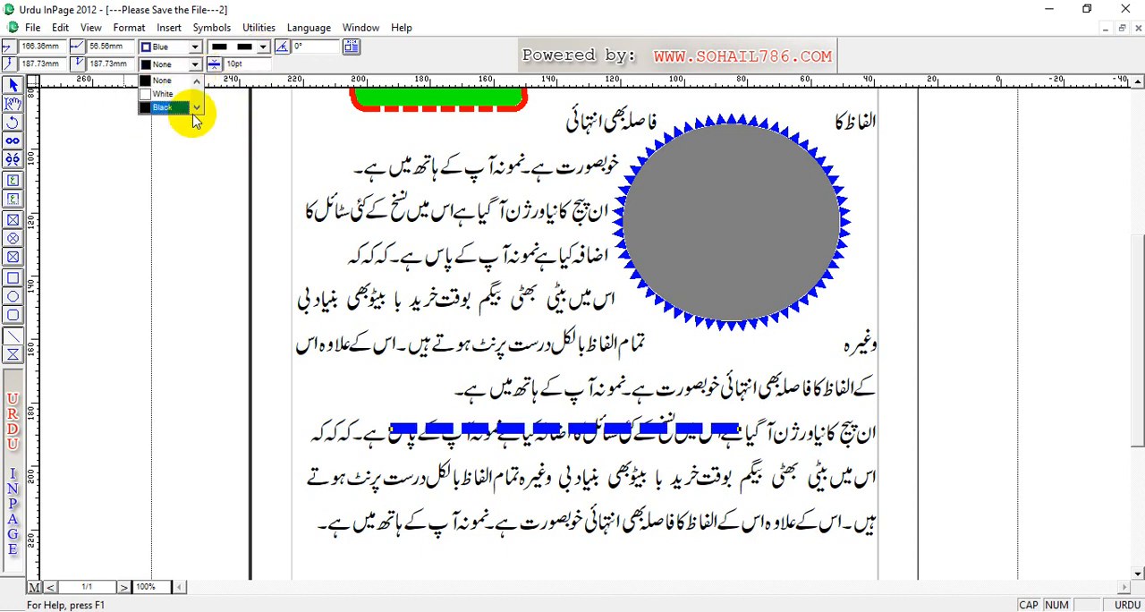
left_click(197, 107)
left_click(196, 108)
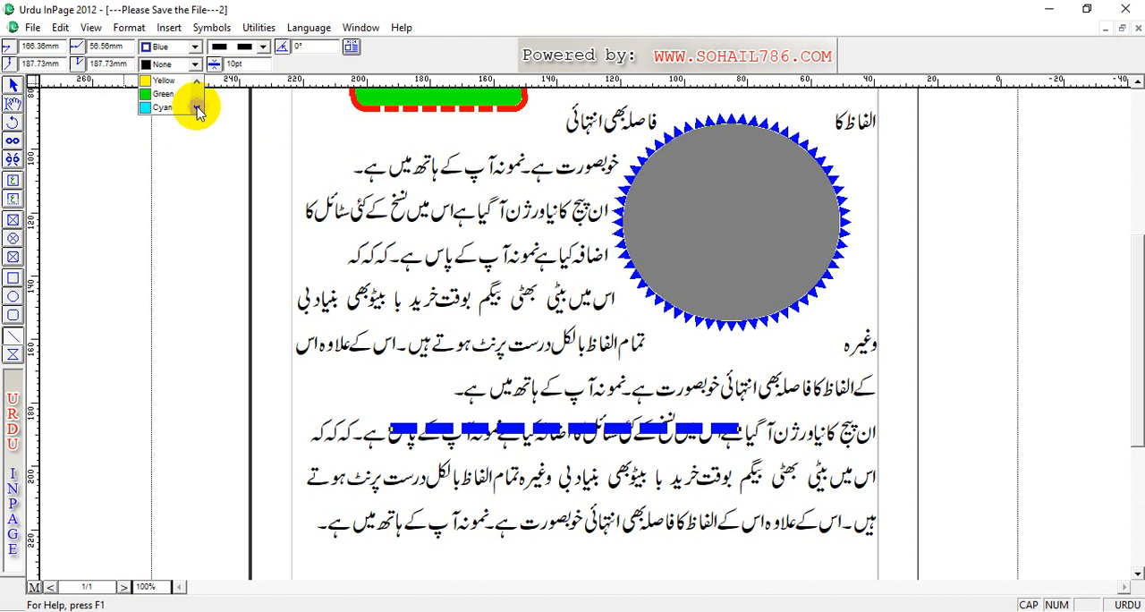
left_click(166, 106)
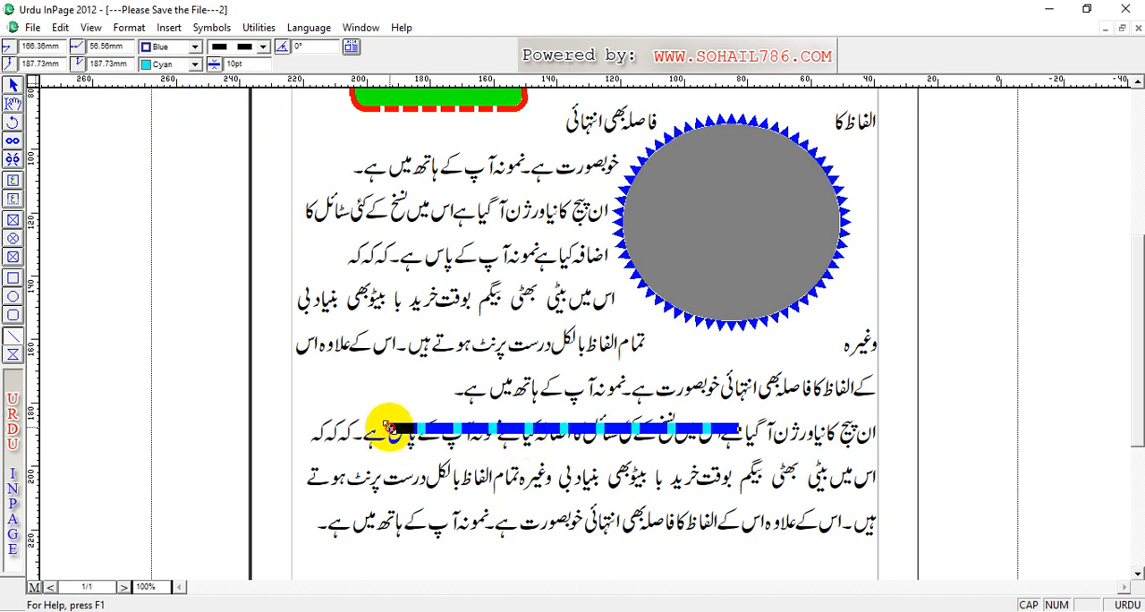
Step: Extend the dashed line's outer end to about 193 mm horizontally and rotate the line by 25°
left_click_drag(388, 426, 304, 428)
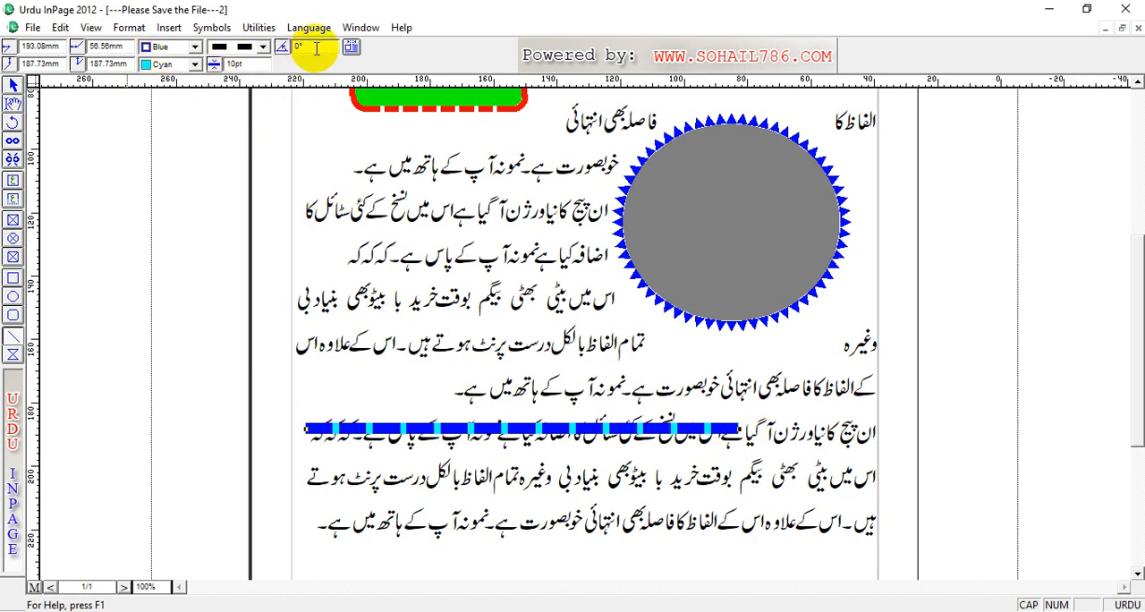
type("25")
key("Return")
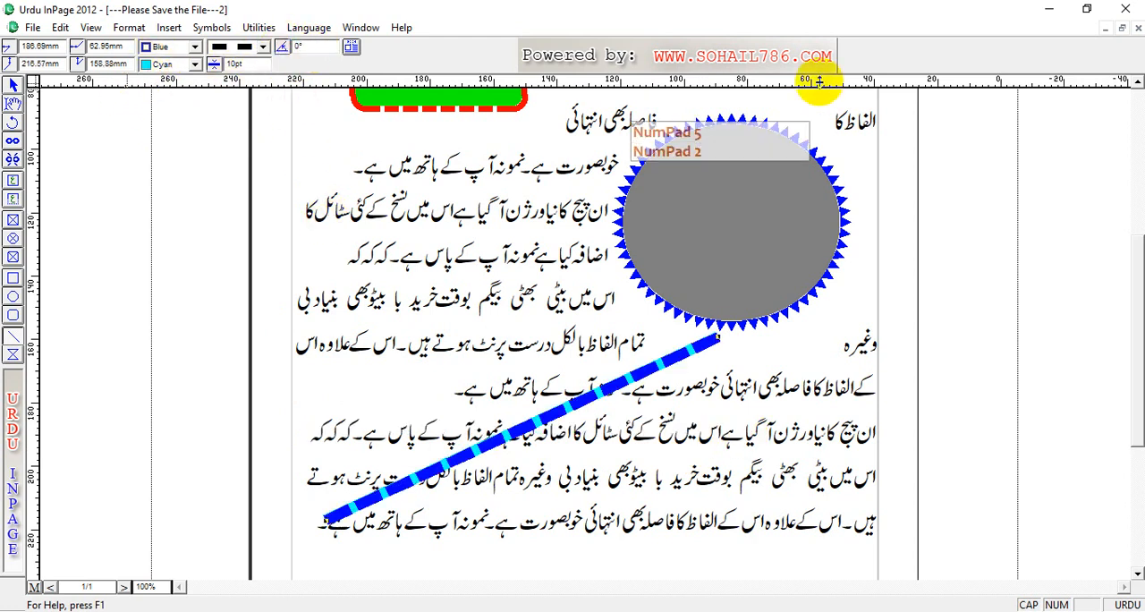
key("Return")
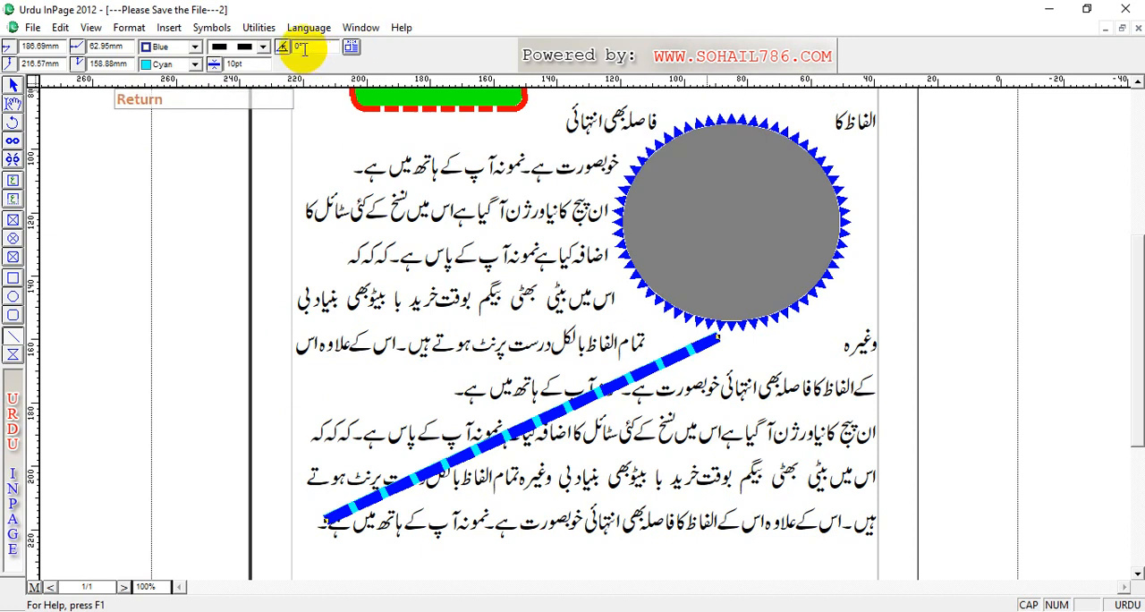
Step: Try to return the slanted dashed line to horizontal by entering a rotation of 0°
type("0")
key("Return")
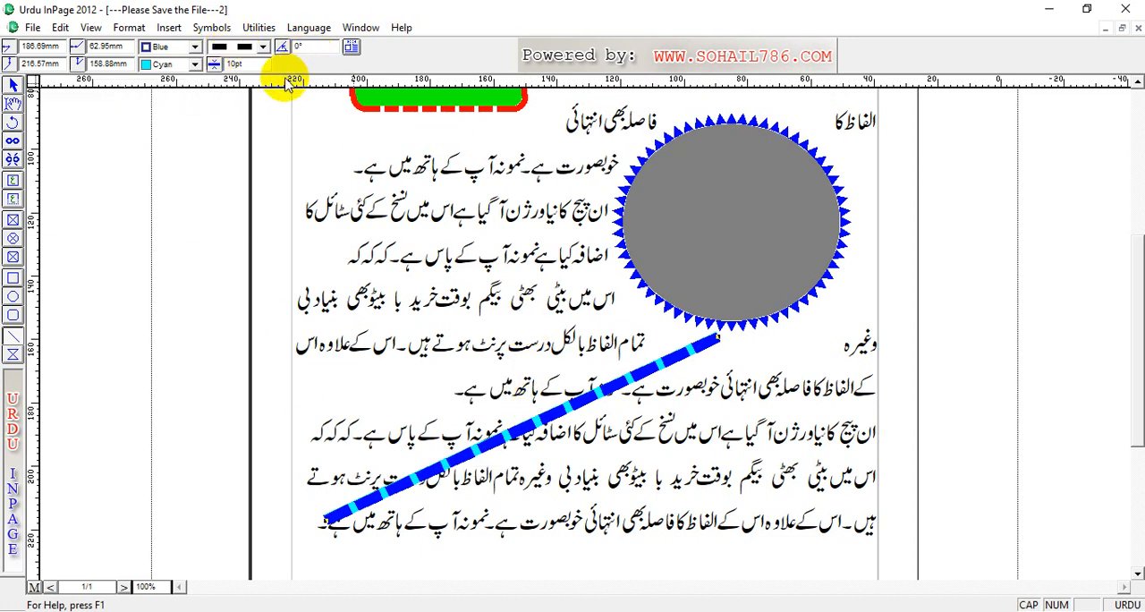
left_click(12, 101)
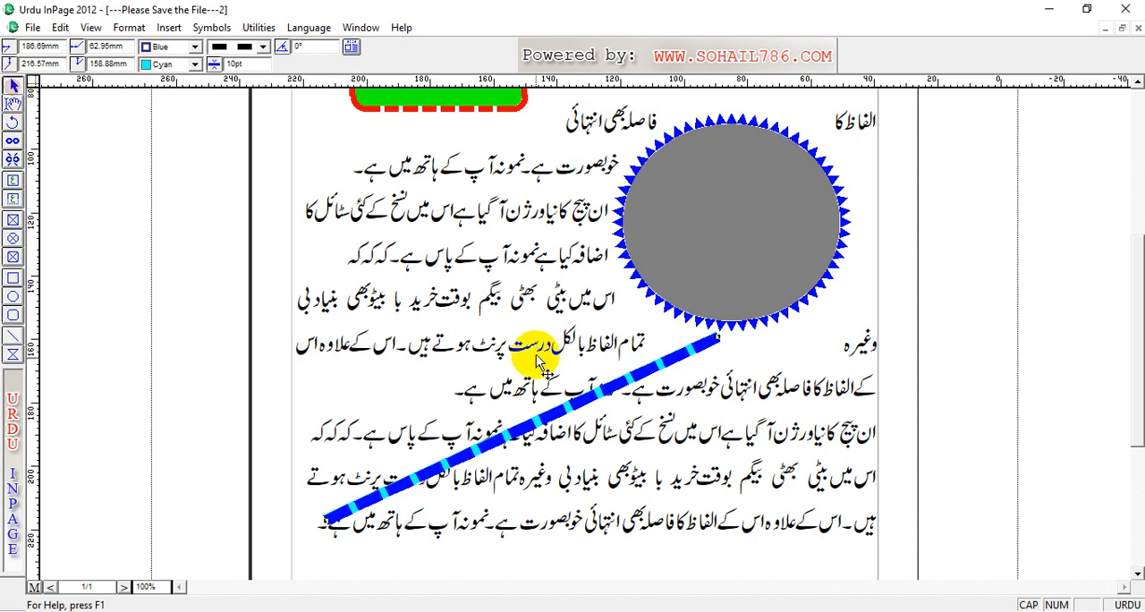
left_click(321, 45)
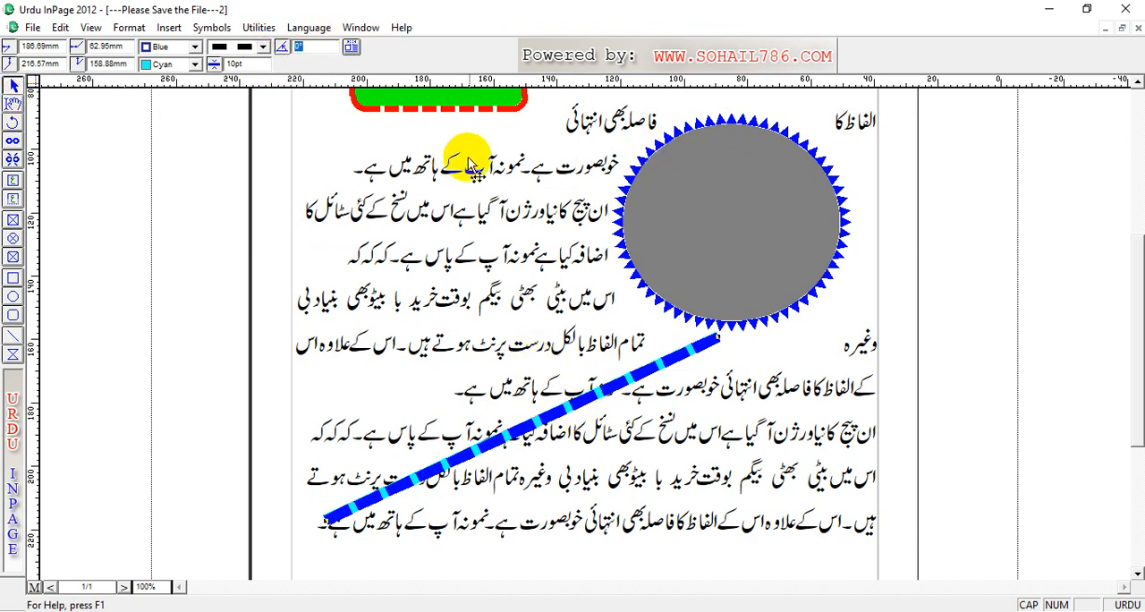
Step: Straighten the dashed line to horizontal by its end point and place it between two text lines at about 195 mm vertically
left_click(605, 373)
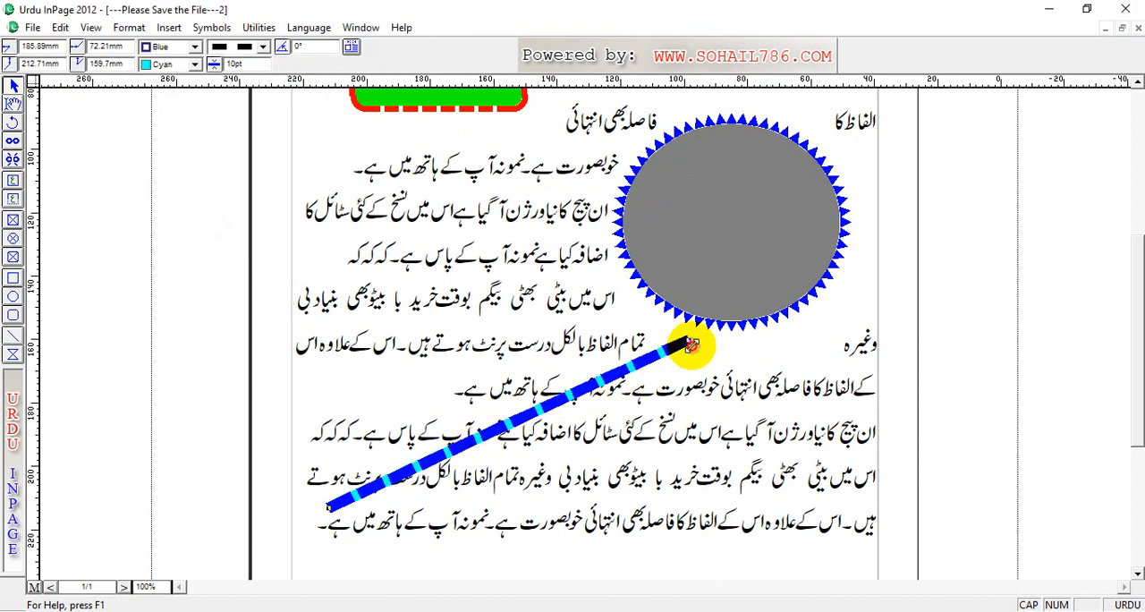
left_click_drag(688, 341, 721, 438)
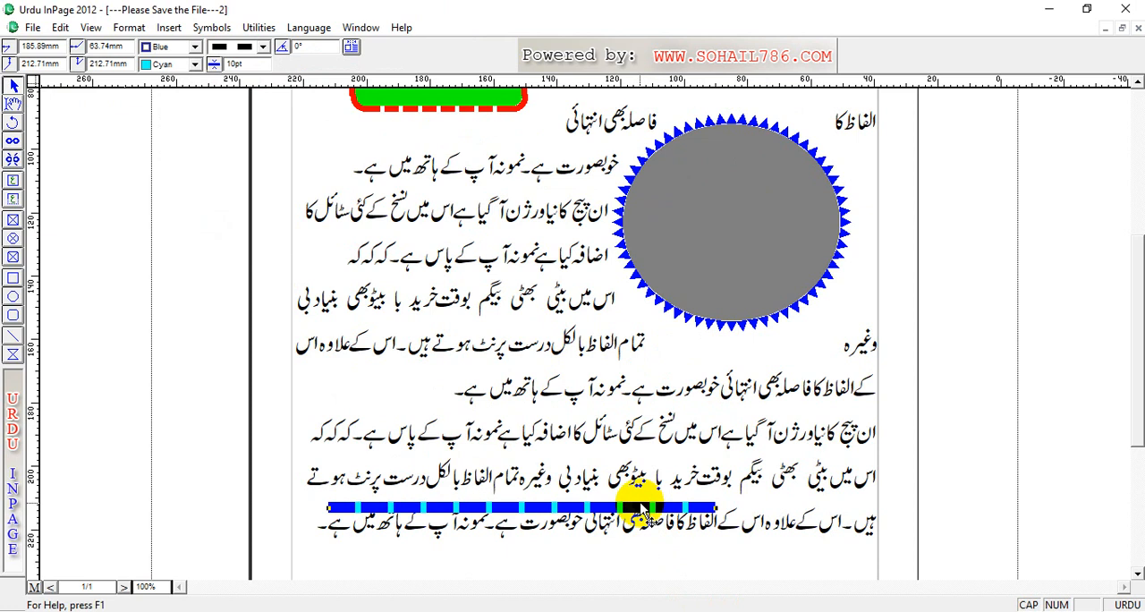
left_click_drag(640, 511, 681, 452)
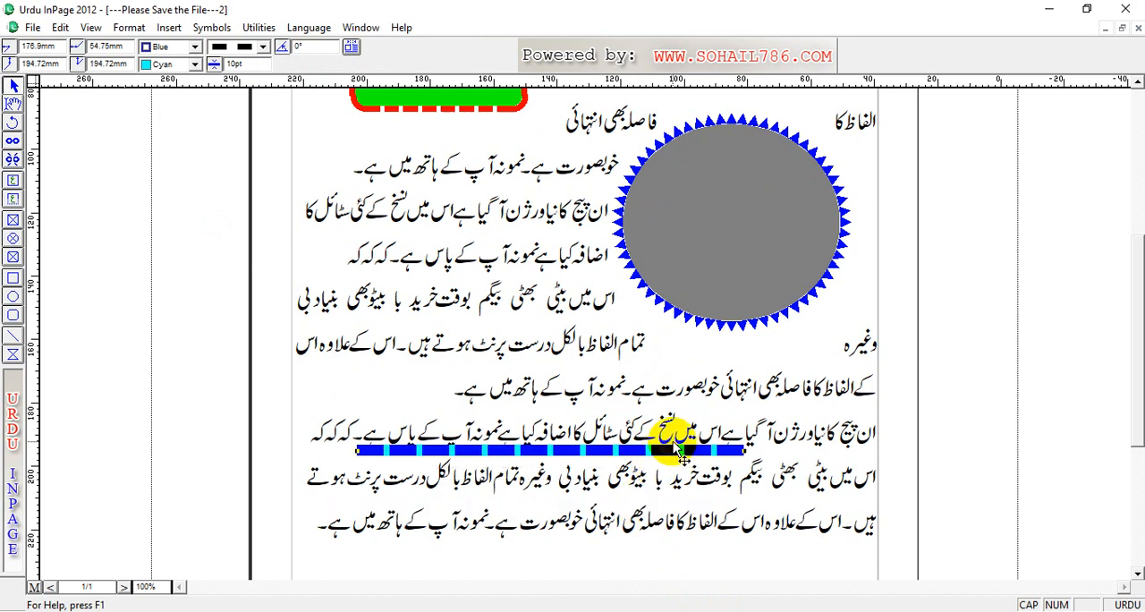
left_click(262, 49)
left_click(263, 49)
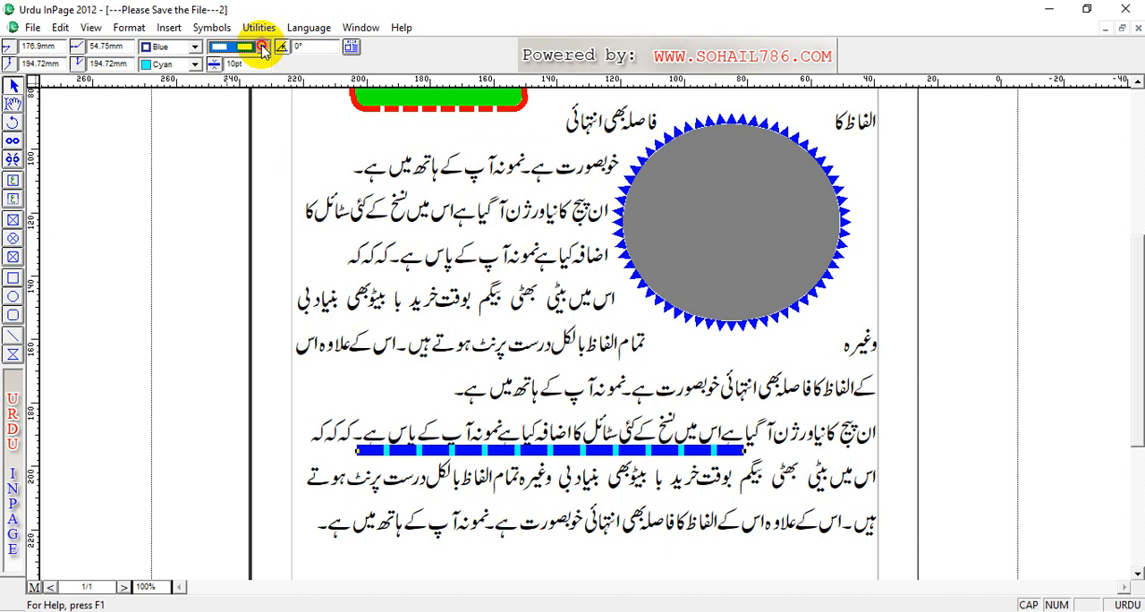
left_click(263, 49)
left_click(226, 46)
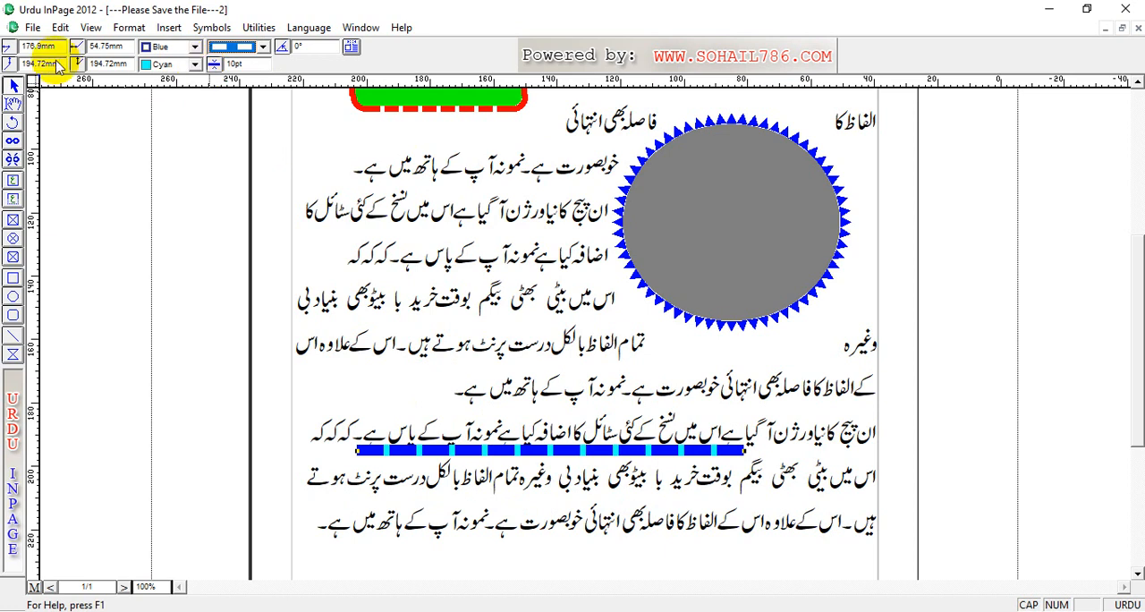
Step: Set the dashed line's end point to 40 mm horizontally and 200 mm vertically
double_click(110, 48)
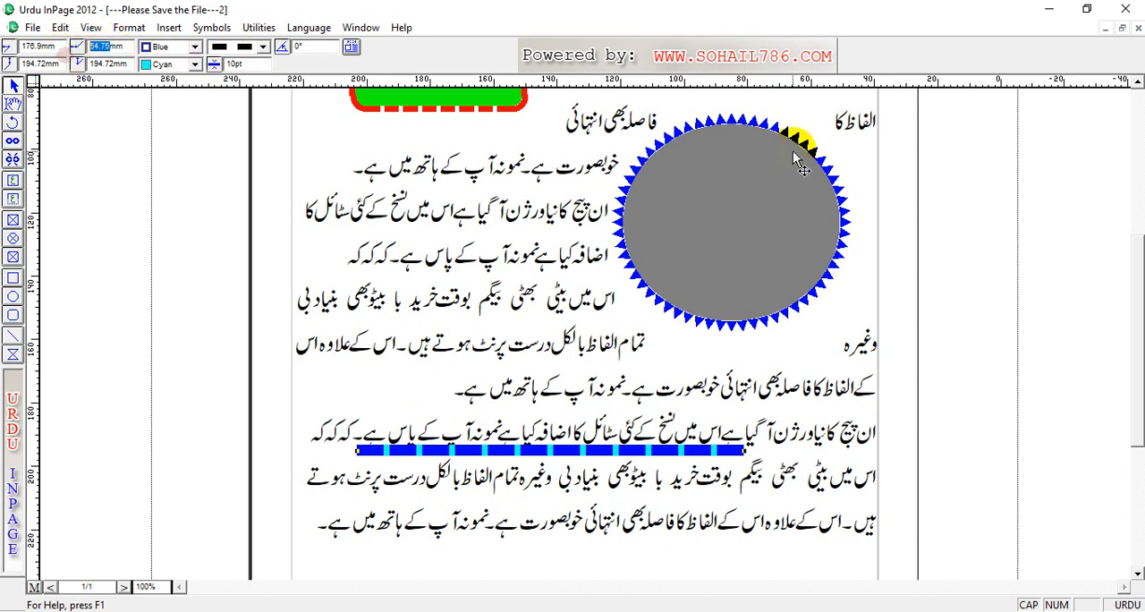
type("40")
key("Return")
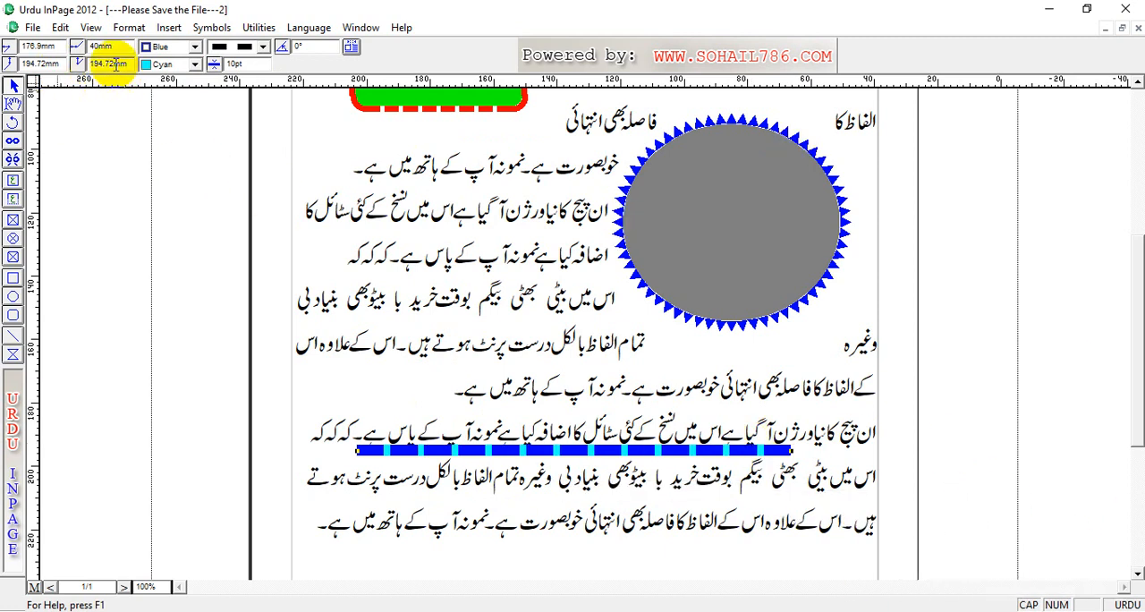
type("2")
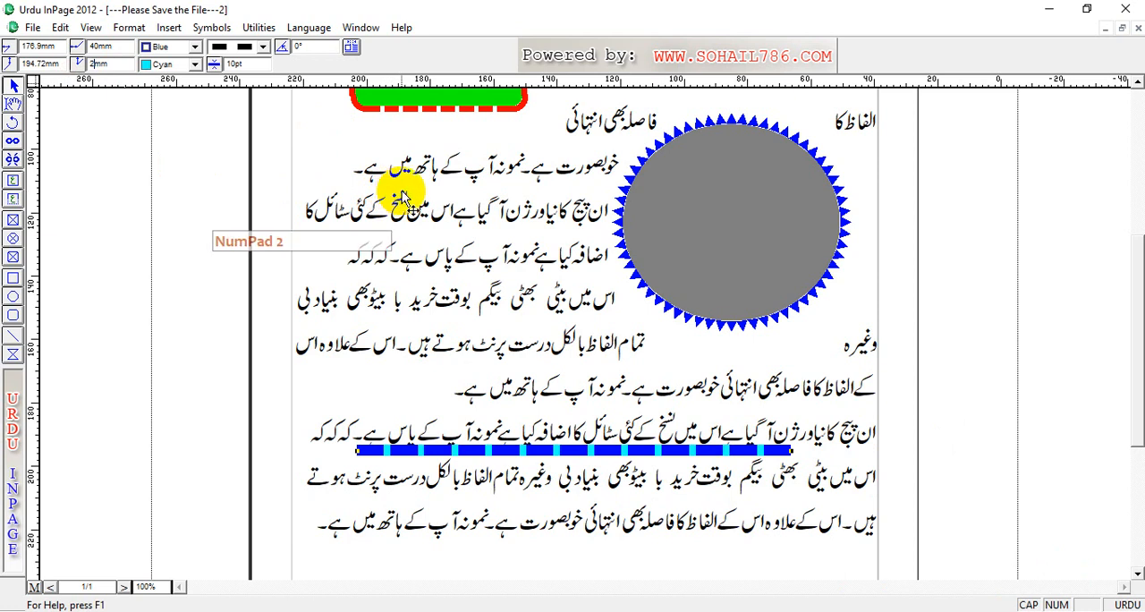
type("00")
key("Return")
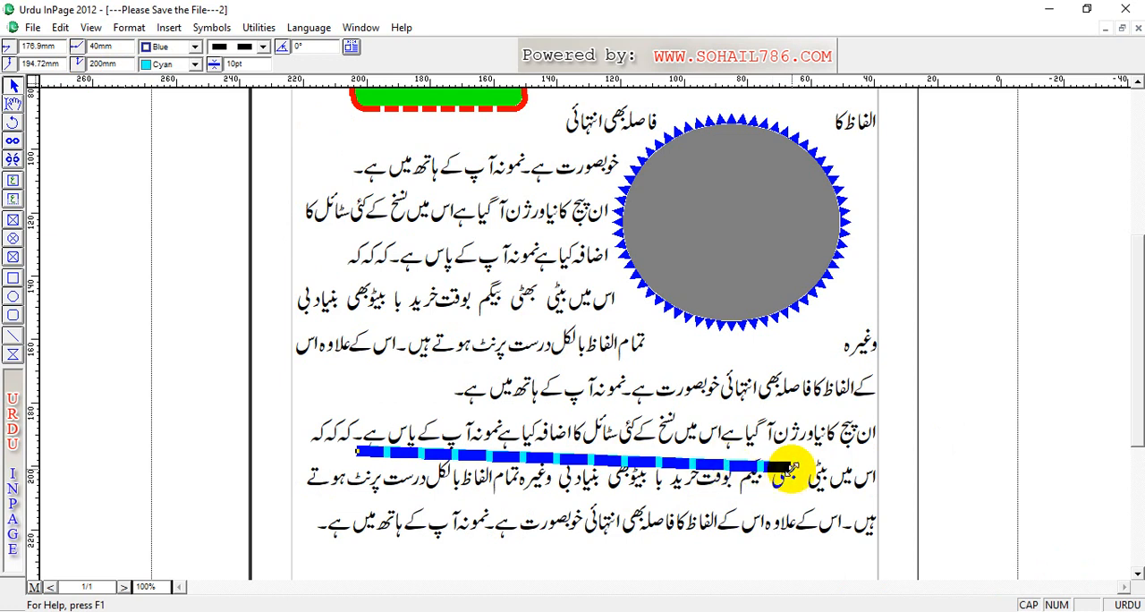
Step: Level the dashed line by its end point and move it up to about 190 mm vertically
left_click_drag(791, 467, 794, 450)
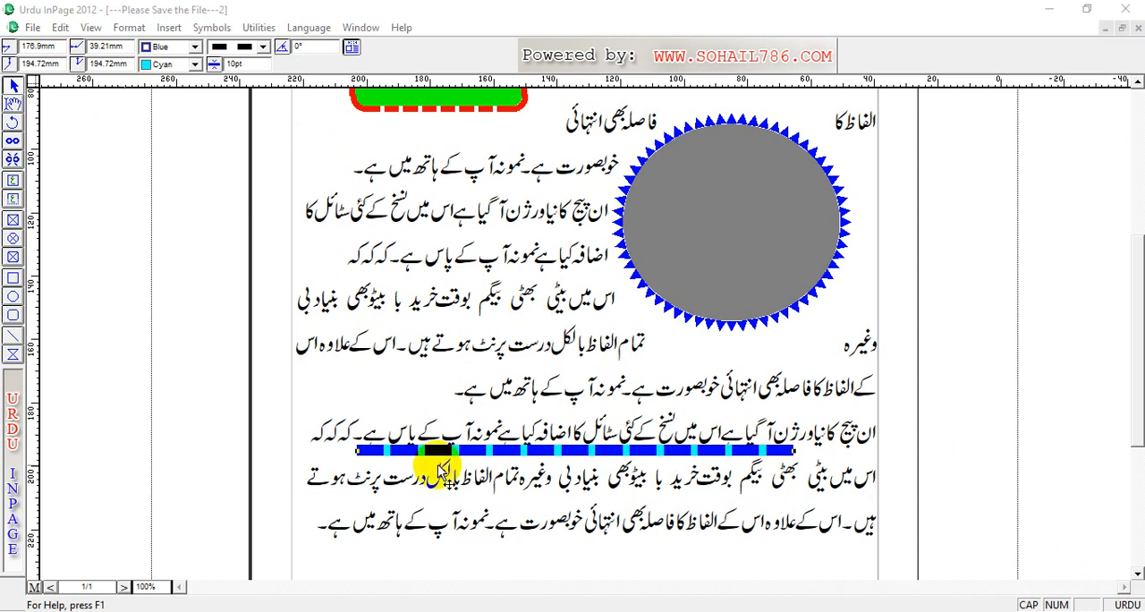
left_click_drag(694, 454, 689, 439)
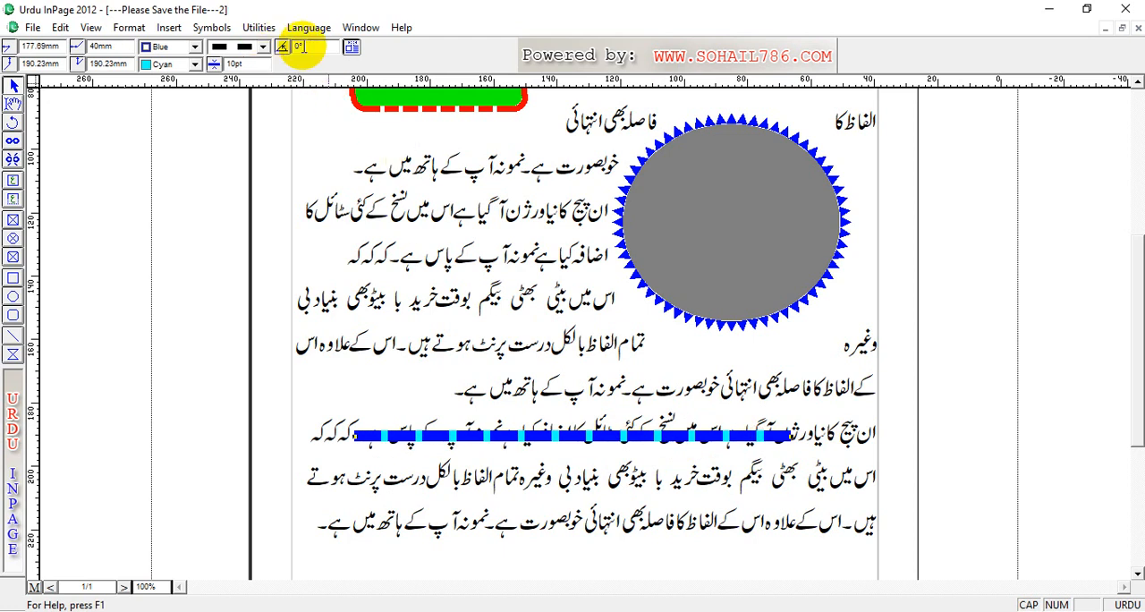
Step: Turn on text run around for the dashed line with the default offsets and move it down to about 203 mm vertically
left_click(351, 47)
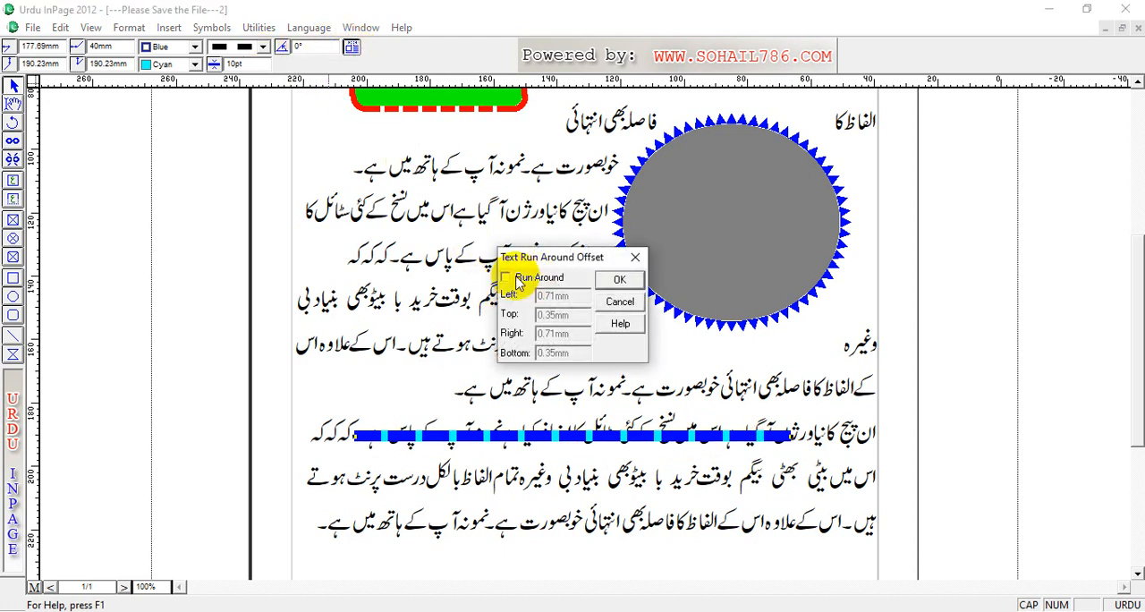
left_click(620, 279)
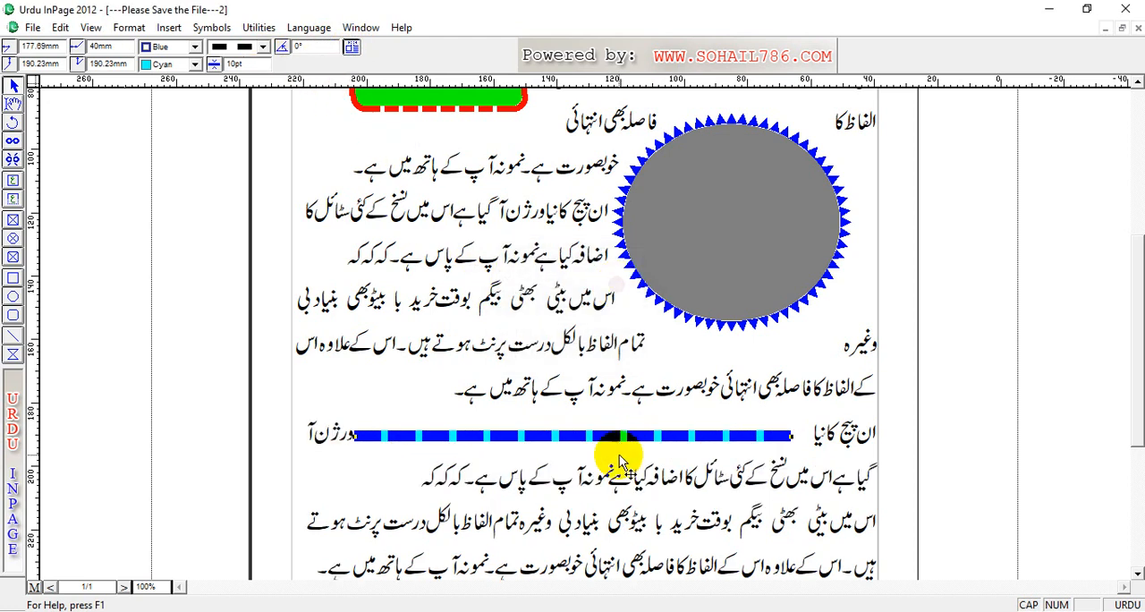
left_click_drag(617, 439, 628, 479)
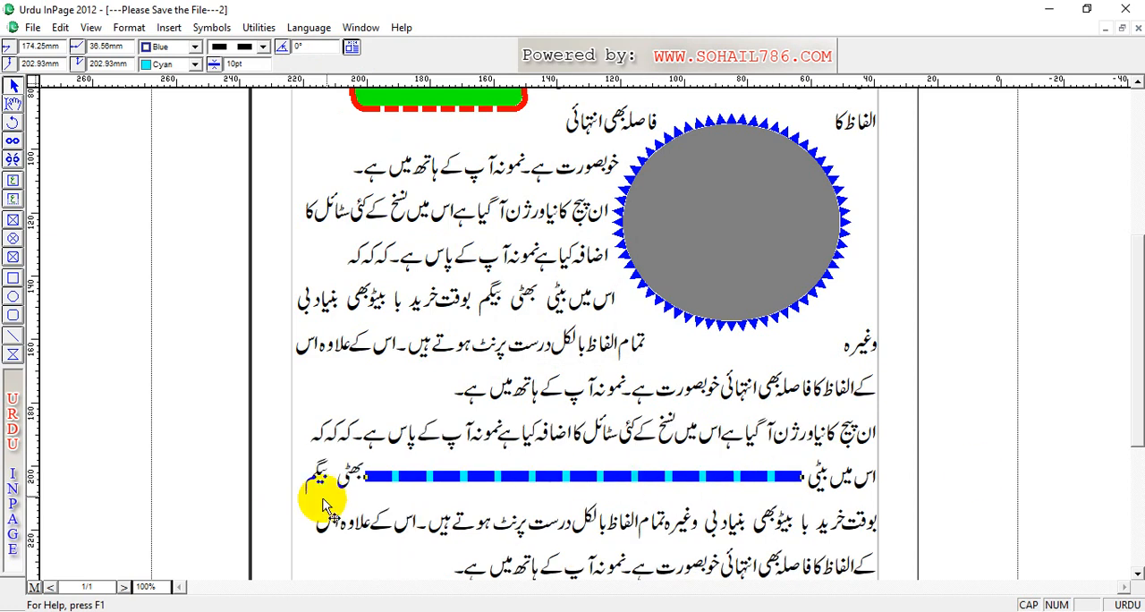
Step: Stretch the dashed line to both column edges, about 12.7 to 197.3 mm horizontally, and move it up to about 184 mm vertically
left_click_drag(365, 476, 292, 477)
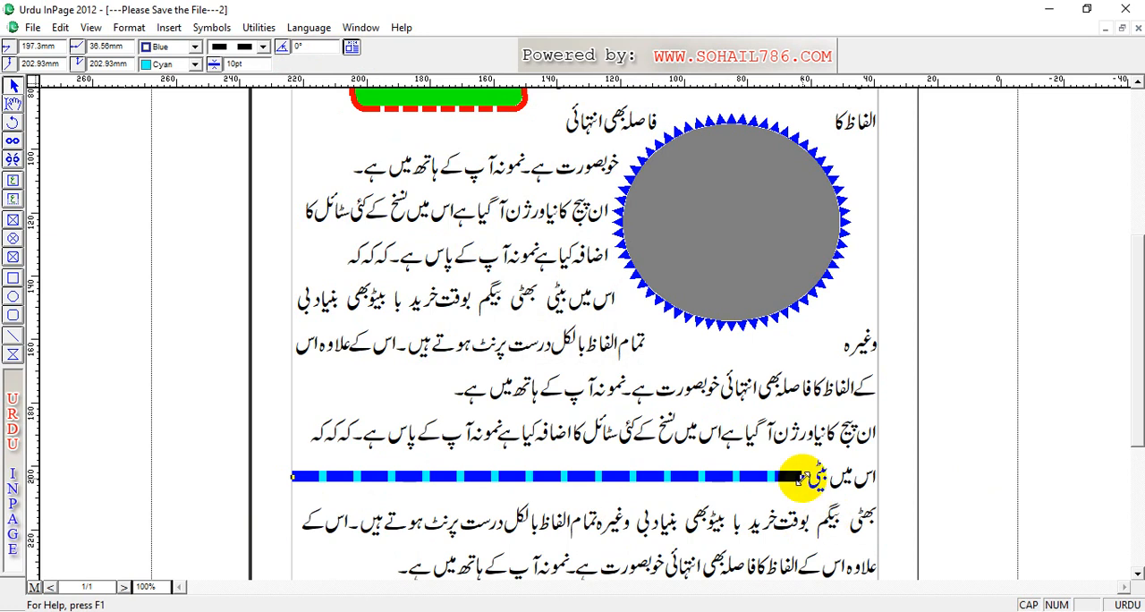
left_click_drag(802, 475, 878, 476)
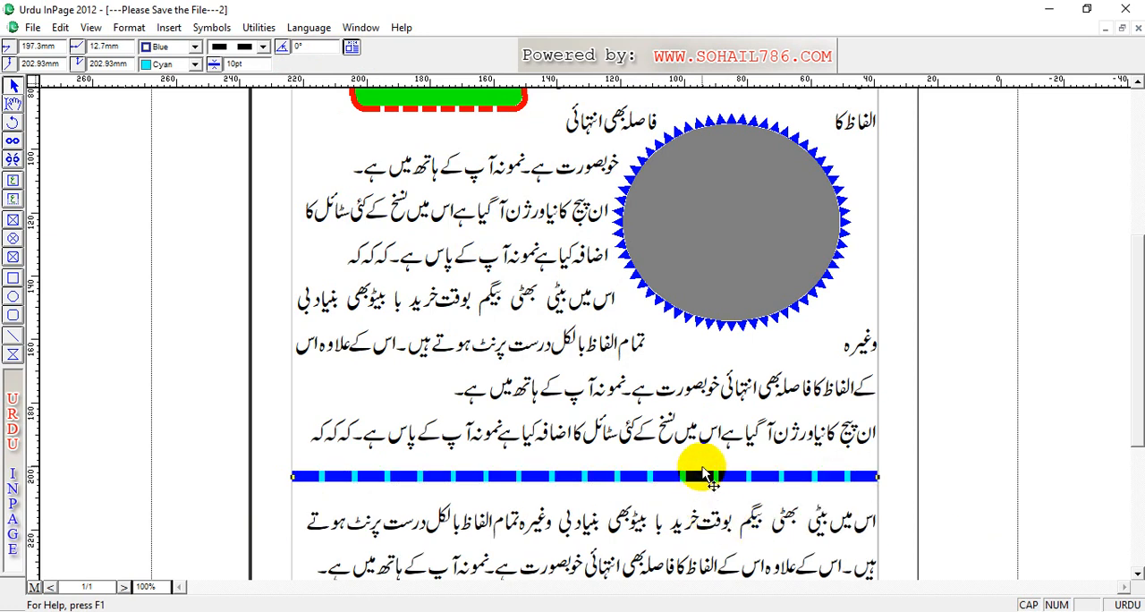
left_click_drag(707, 477, 713, 416)
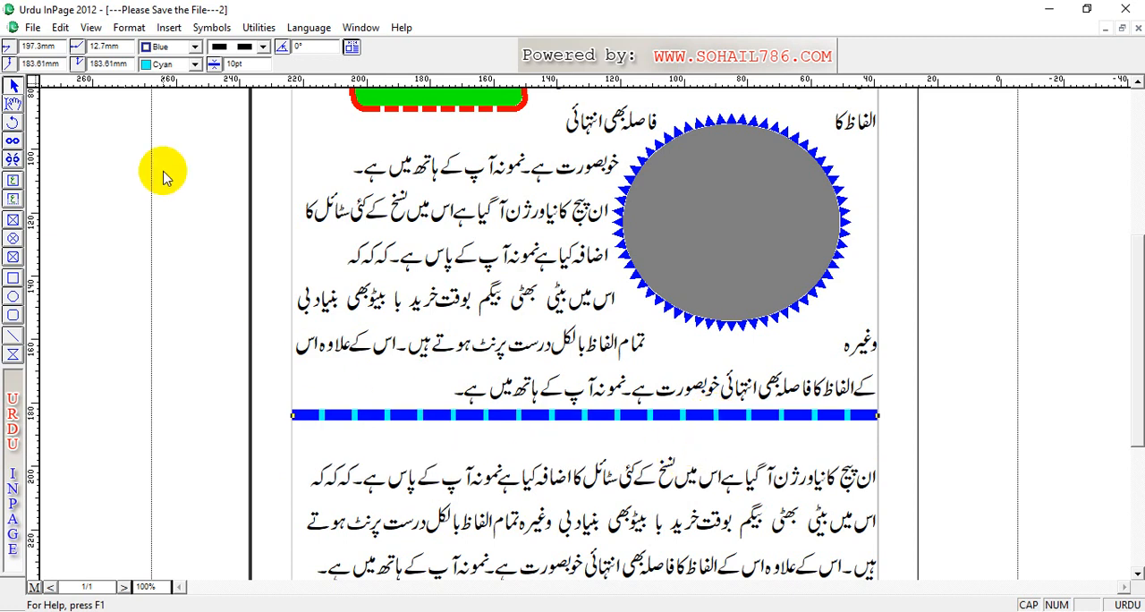
Step: Copy the dashed line and paste a duplicate across the column below the next text line, at about 218 mm vertically
left_click(60, 28)
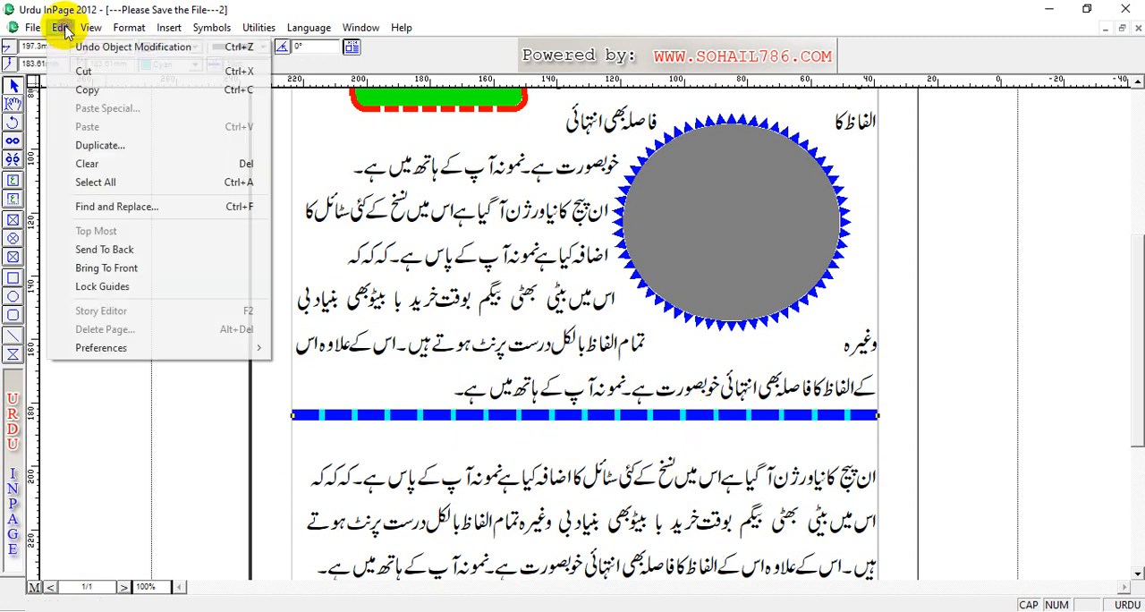
left_click(120, 93)
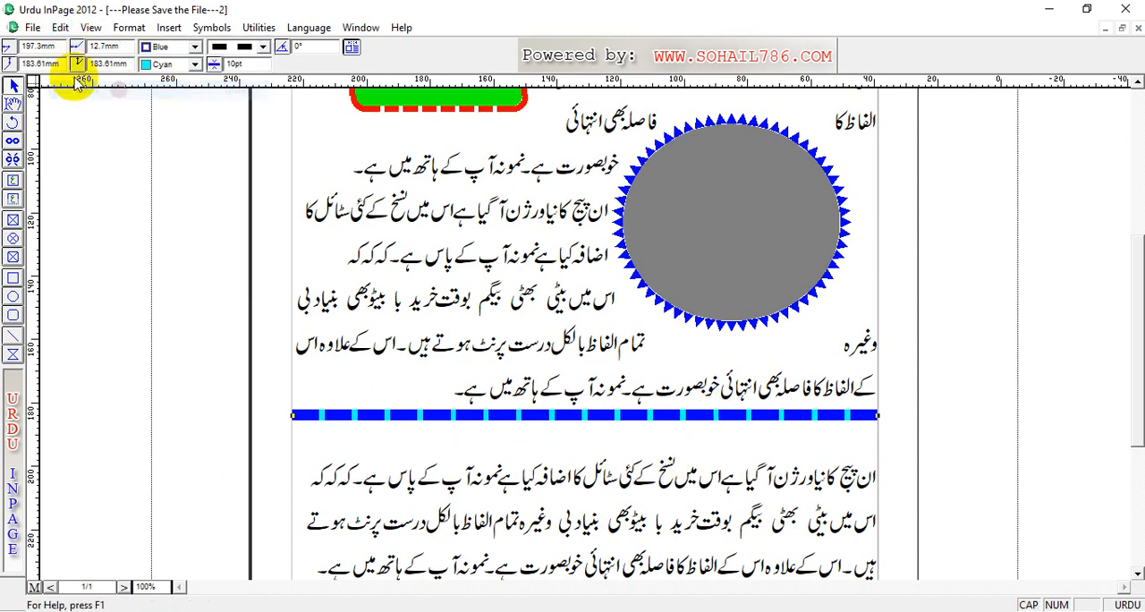
left_click(63, 28)
left_click(90, 127)
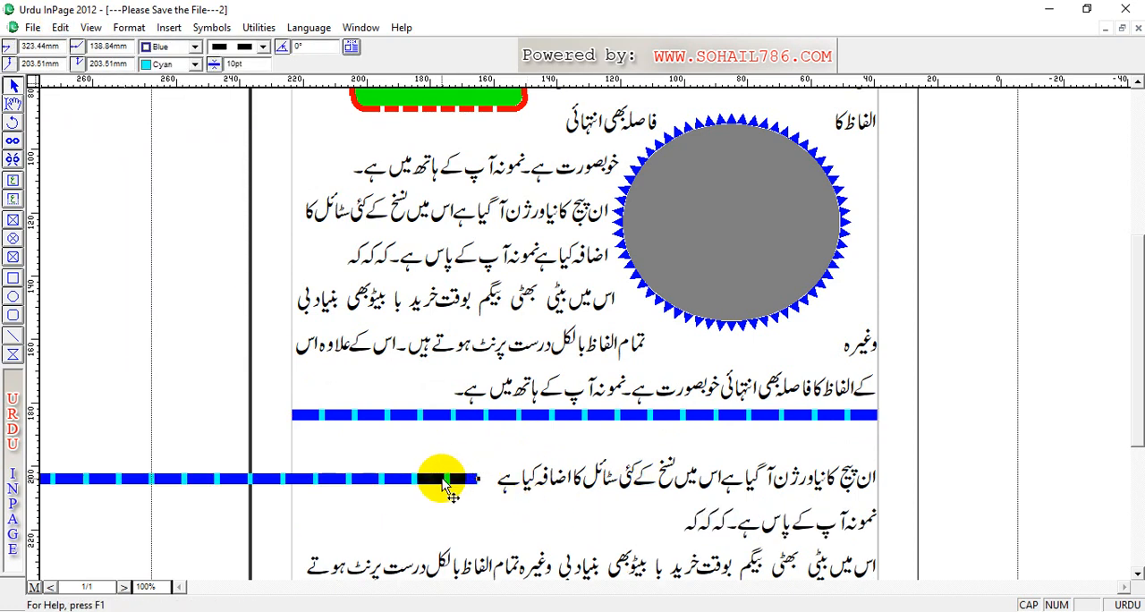
left_click(855, 524)
left_click_drag(853, 526, 846, 527)
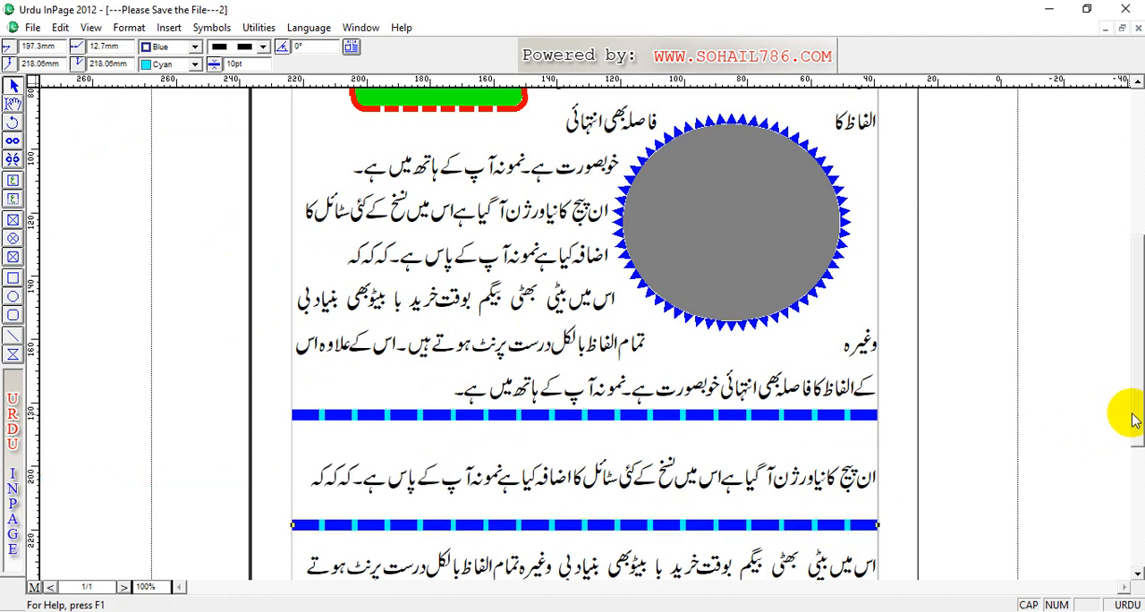
Step: Paste a third dashed line across the column between the last two text lines, at about 246 mm vertically
left_click_drag(1135, 421, 1130, 454)
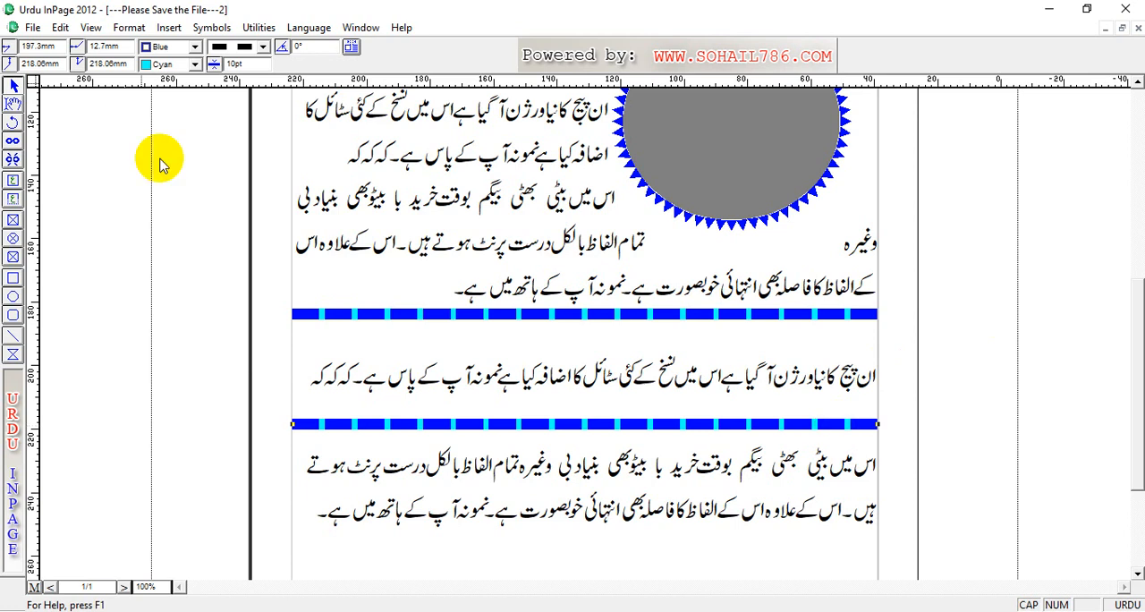
left_click(60, 27)
left_click(108, 127)
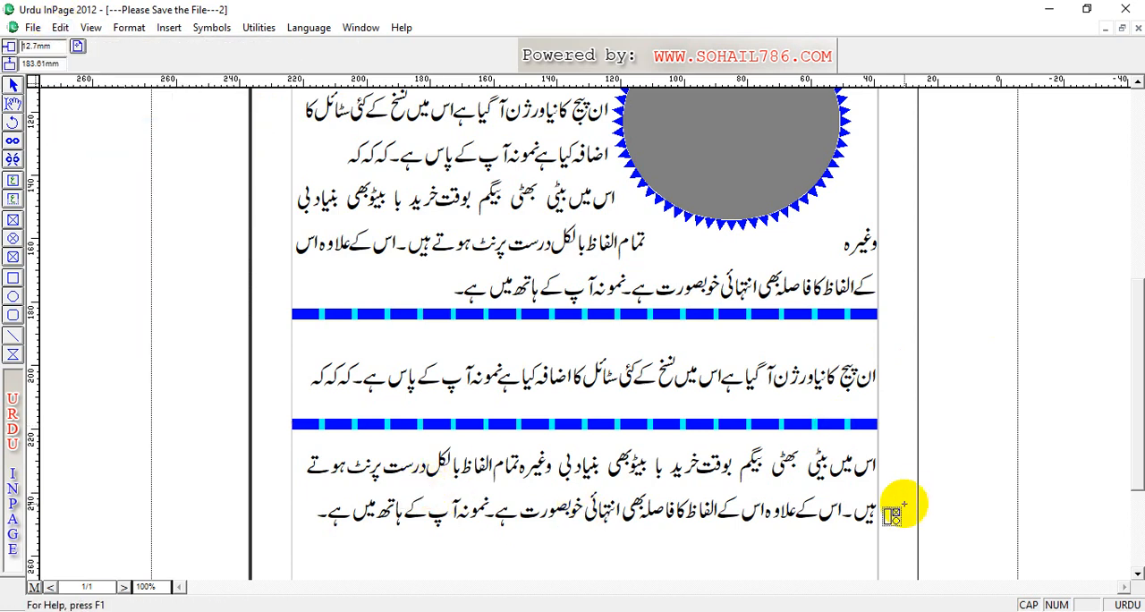
left_click(863, 515)
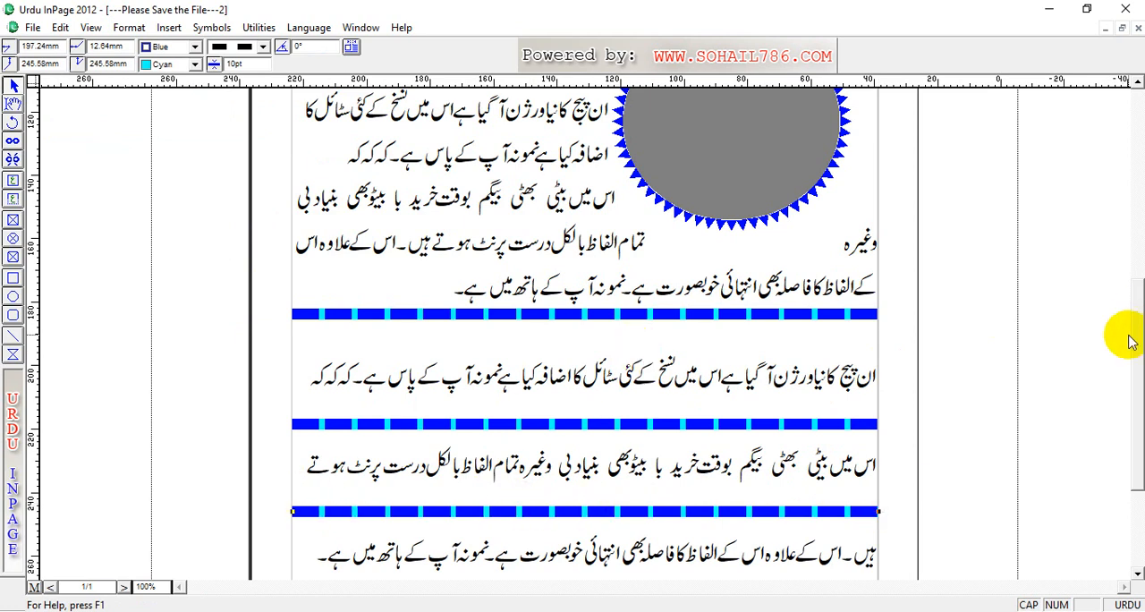
Step: Color the lowest dashed line with Magenta dashes and Blue gaps
scroll(1138, 474, "down", 1)
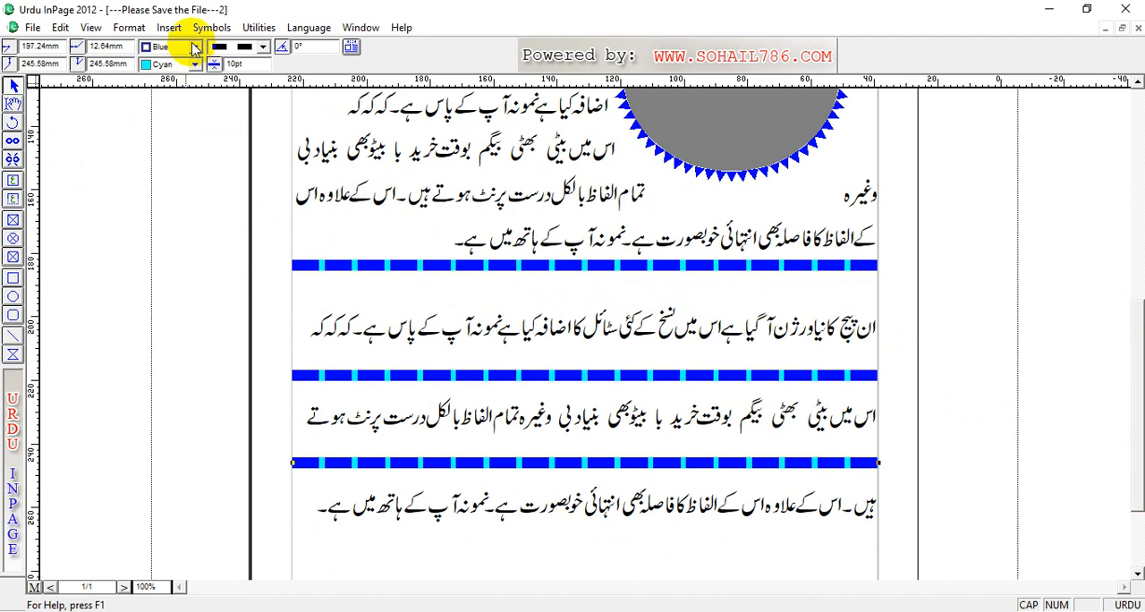
left_click(161, 47)
left_click(161, 77)
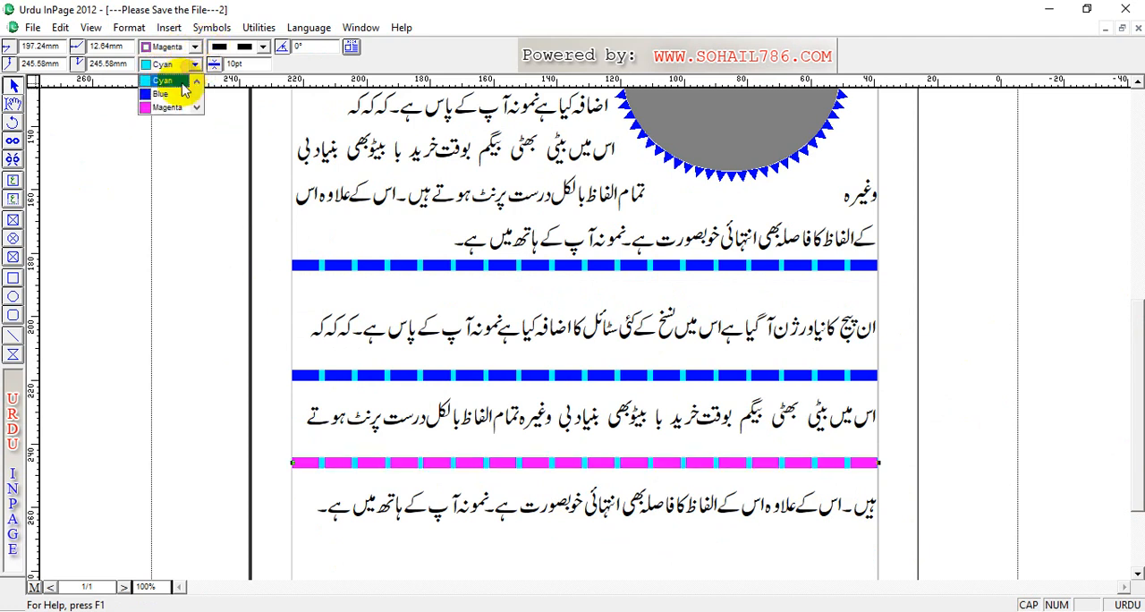
left_click(161, 94)
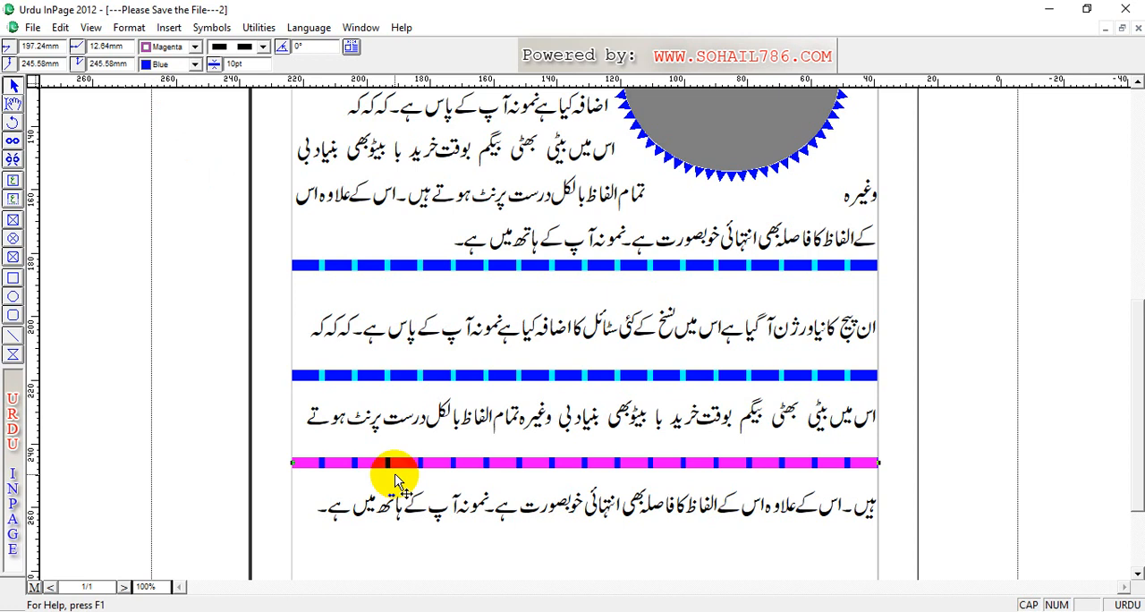
left_click(312, 215)
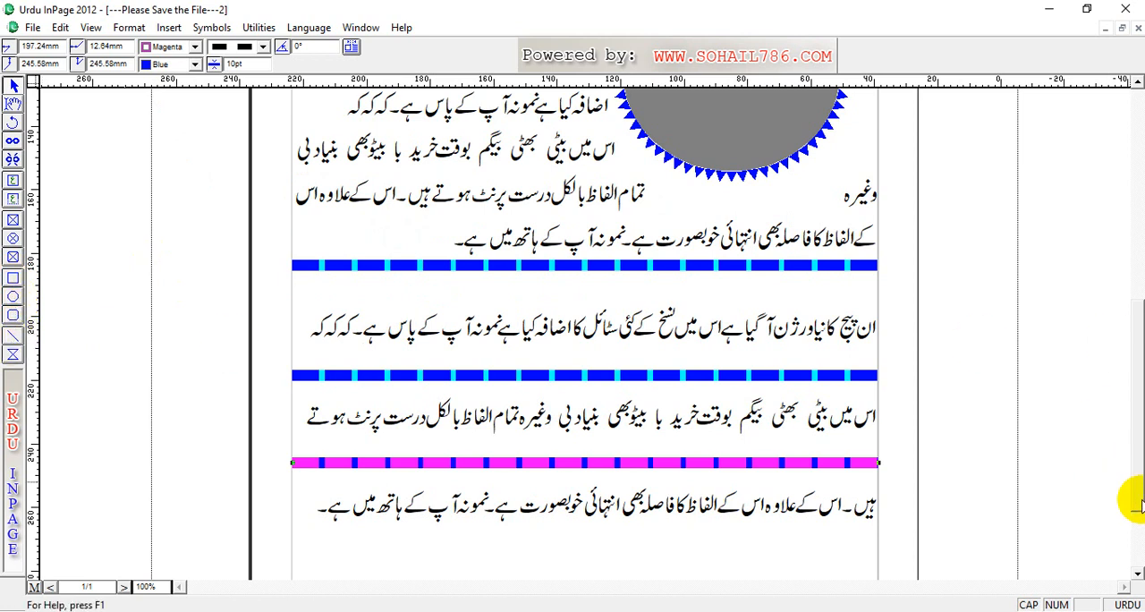
scroll(1141, 411, "up", 3)
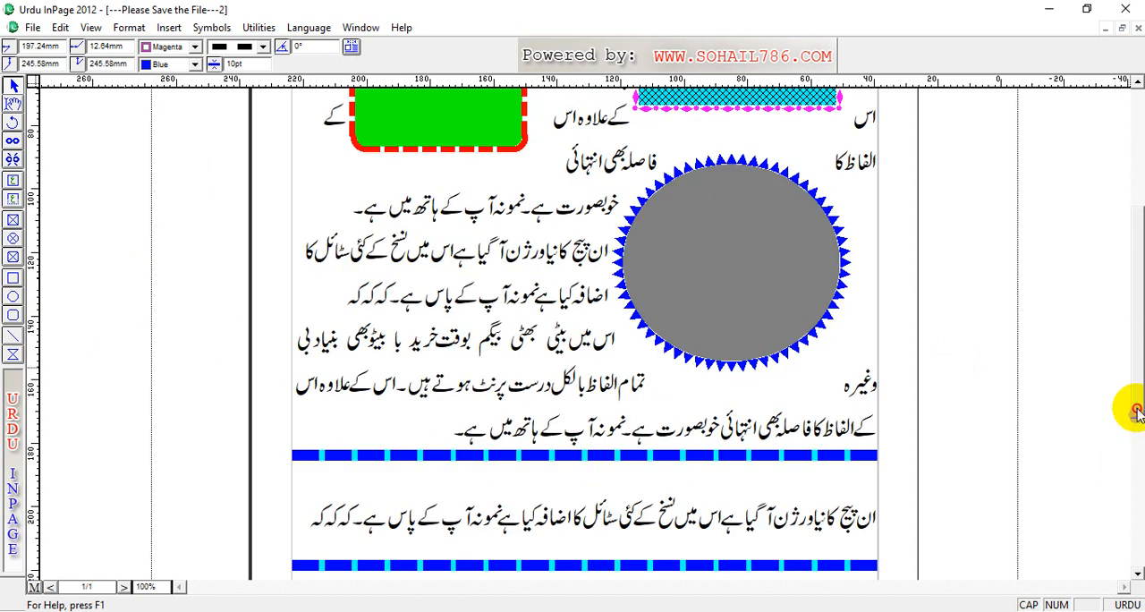
scroll(1137, 411, "up", 3)
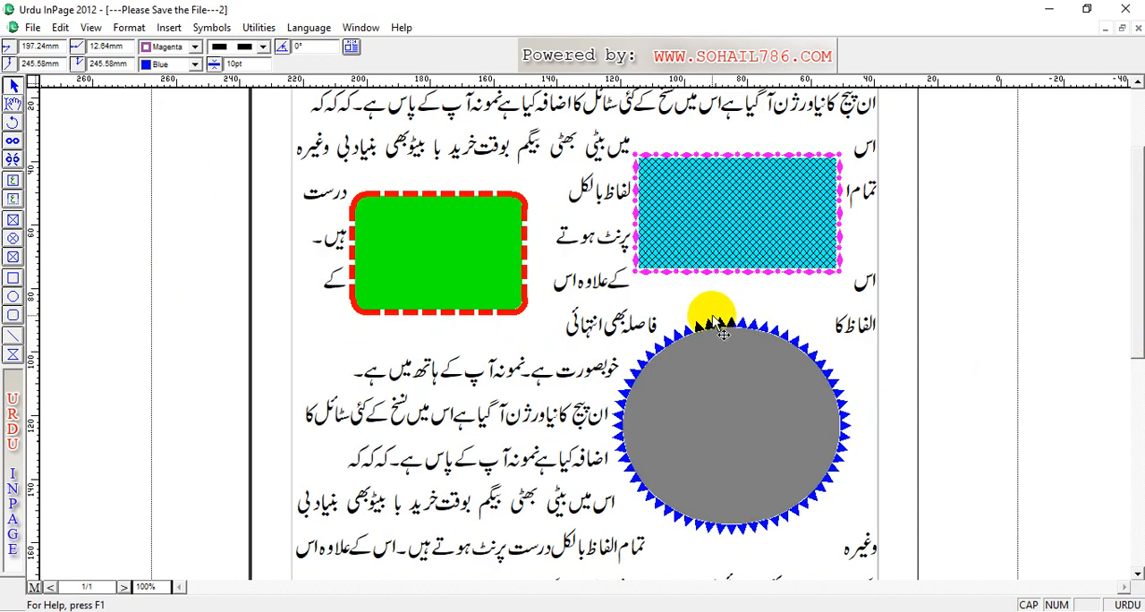